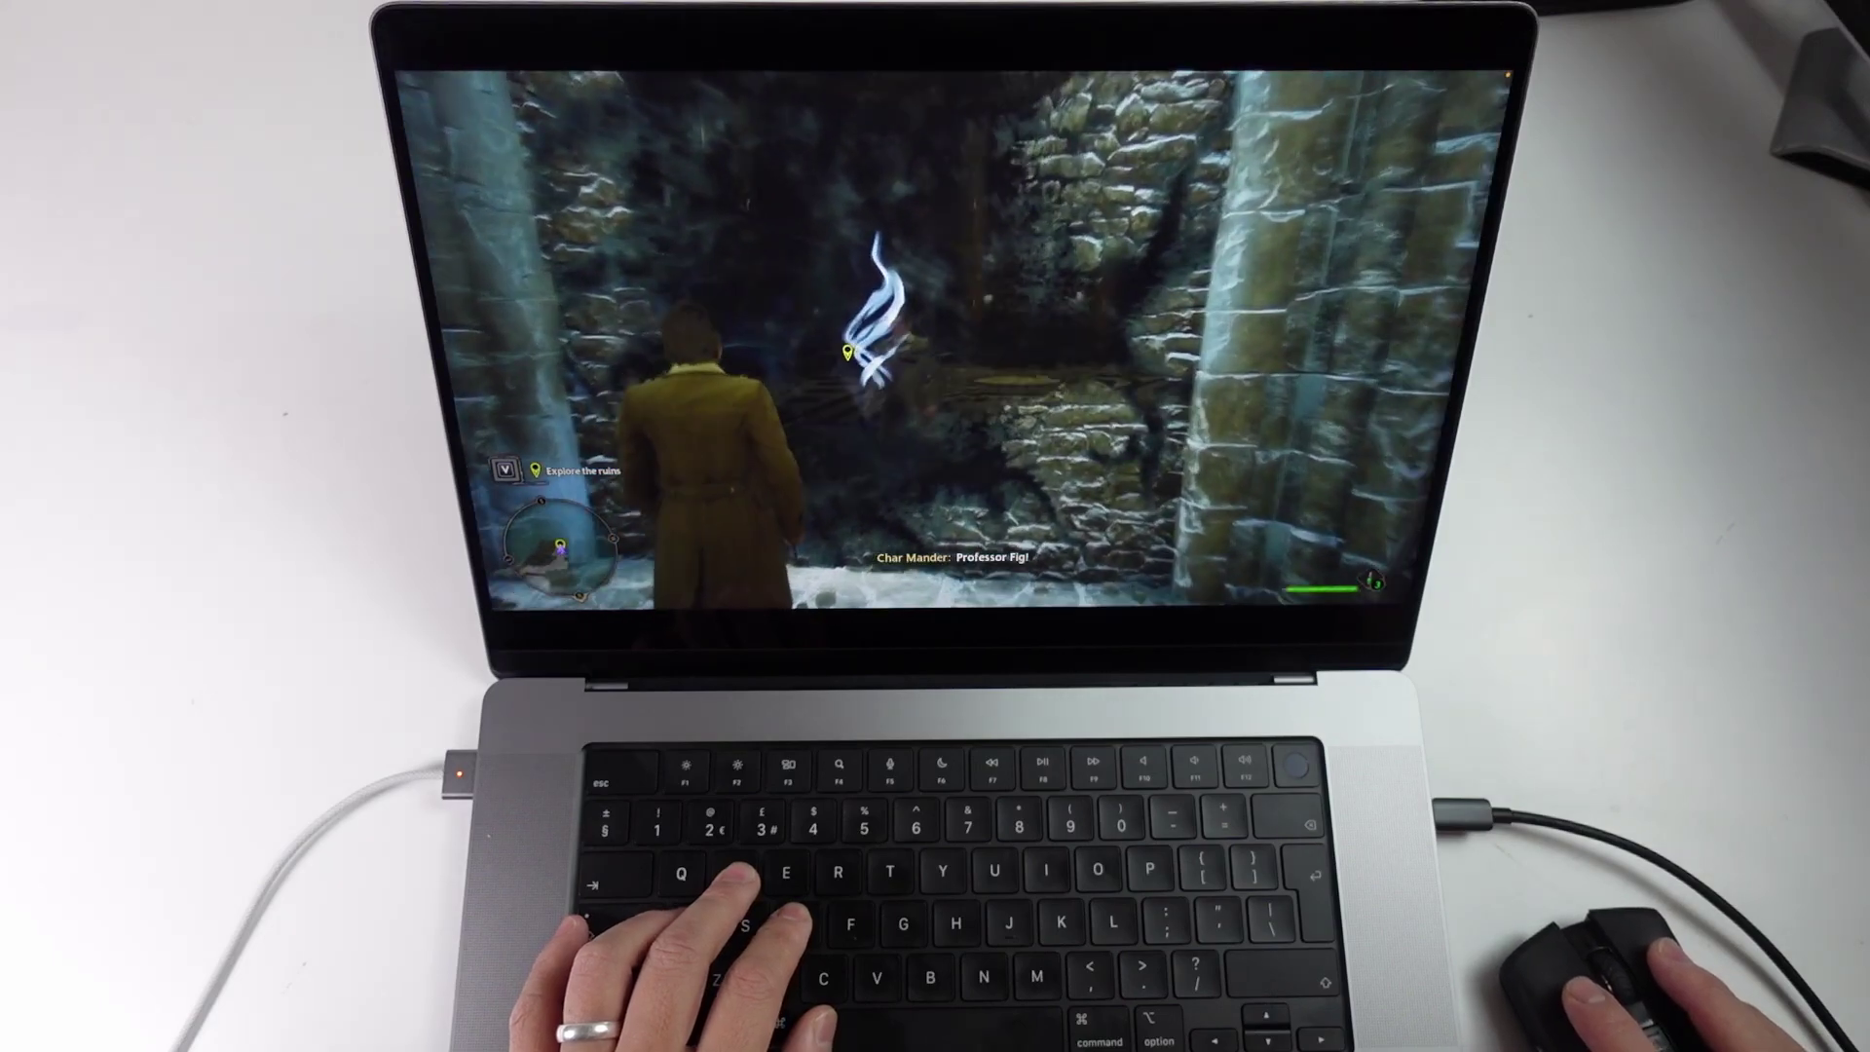
pyautogui.press('w')
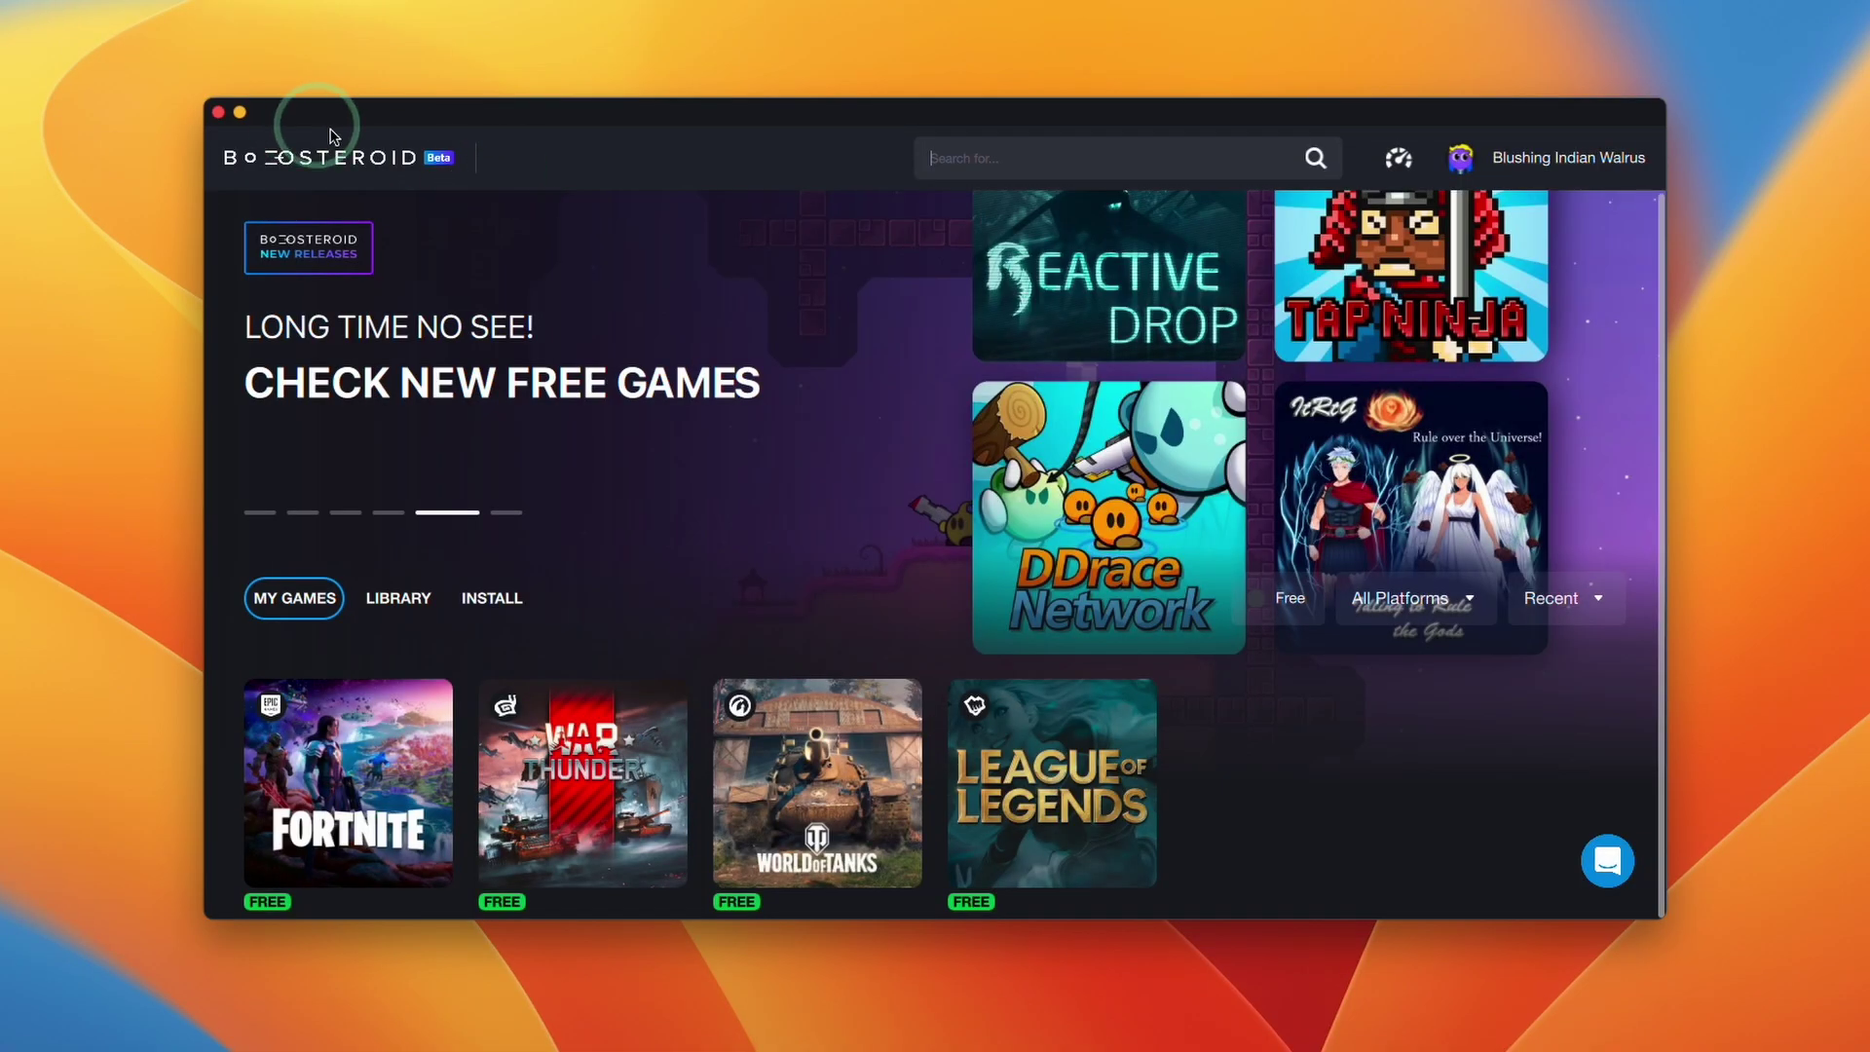
pyautogui.click(1014, 151)
pyautogui.write('ho')
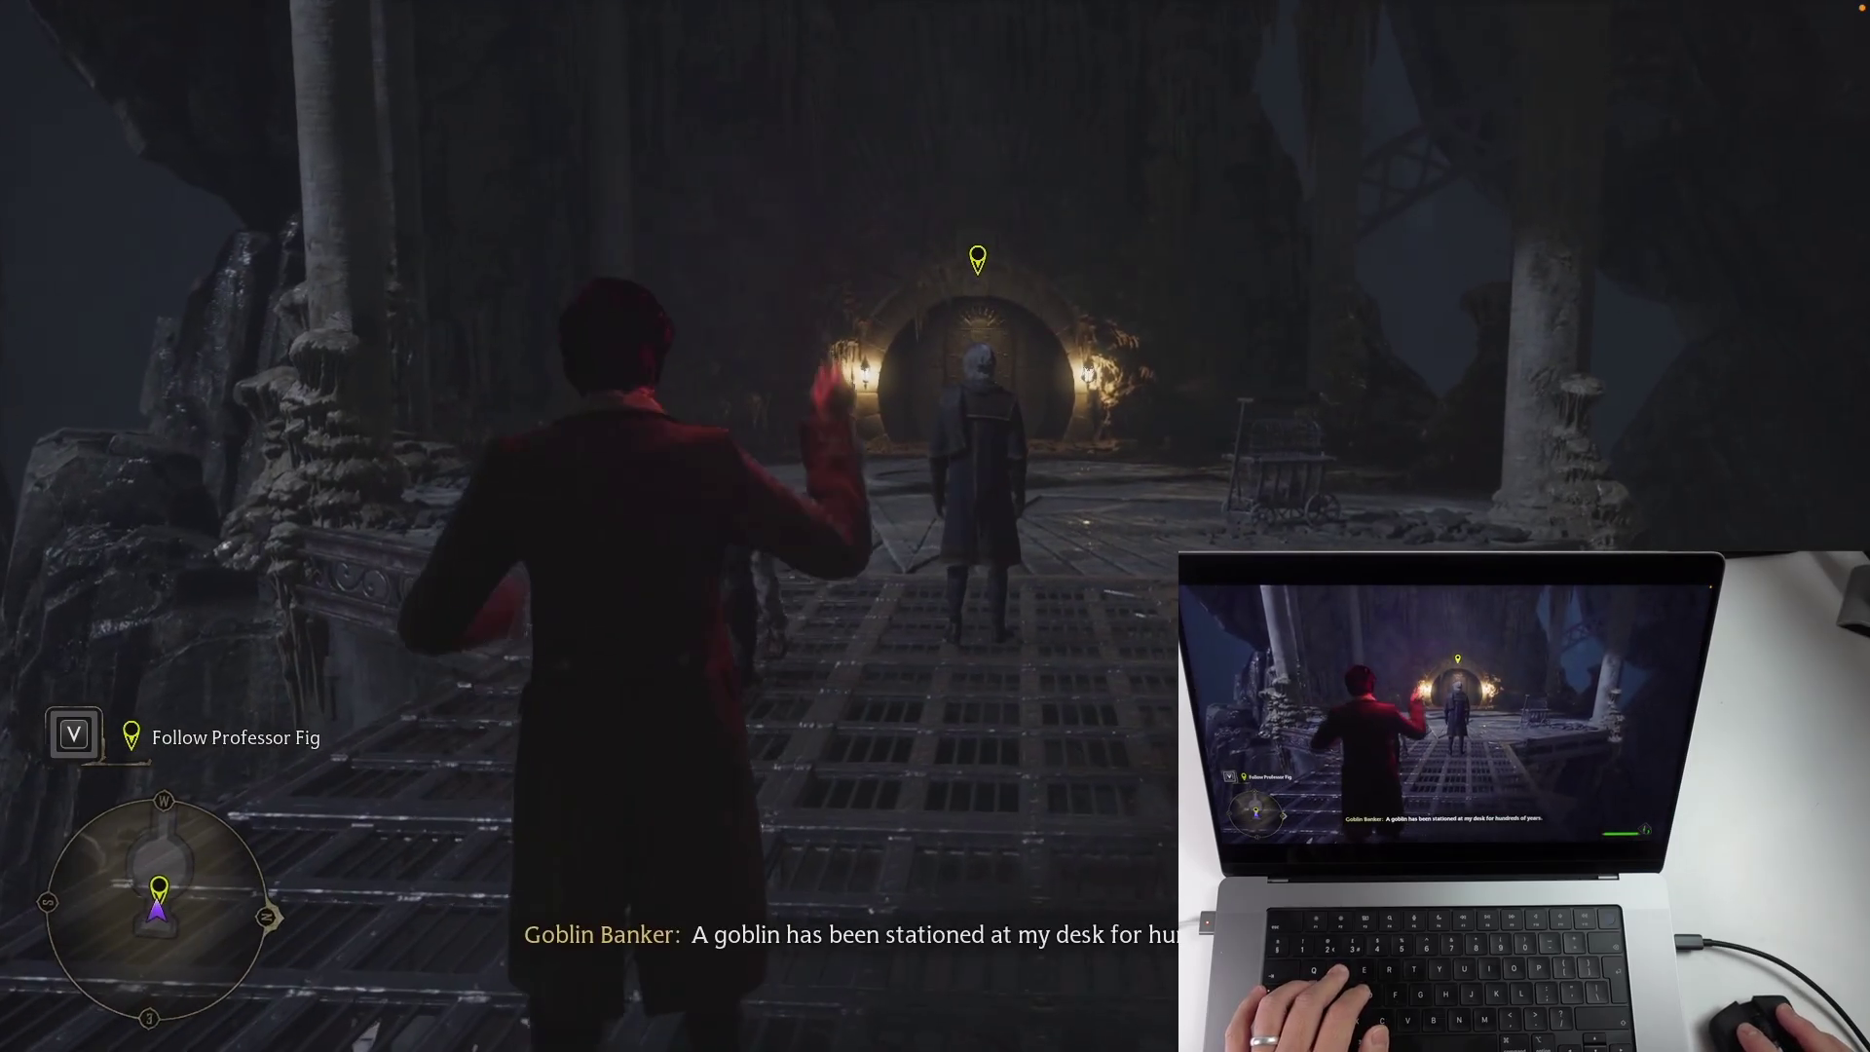
pyautogui.press('w')
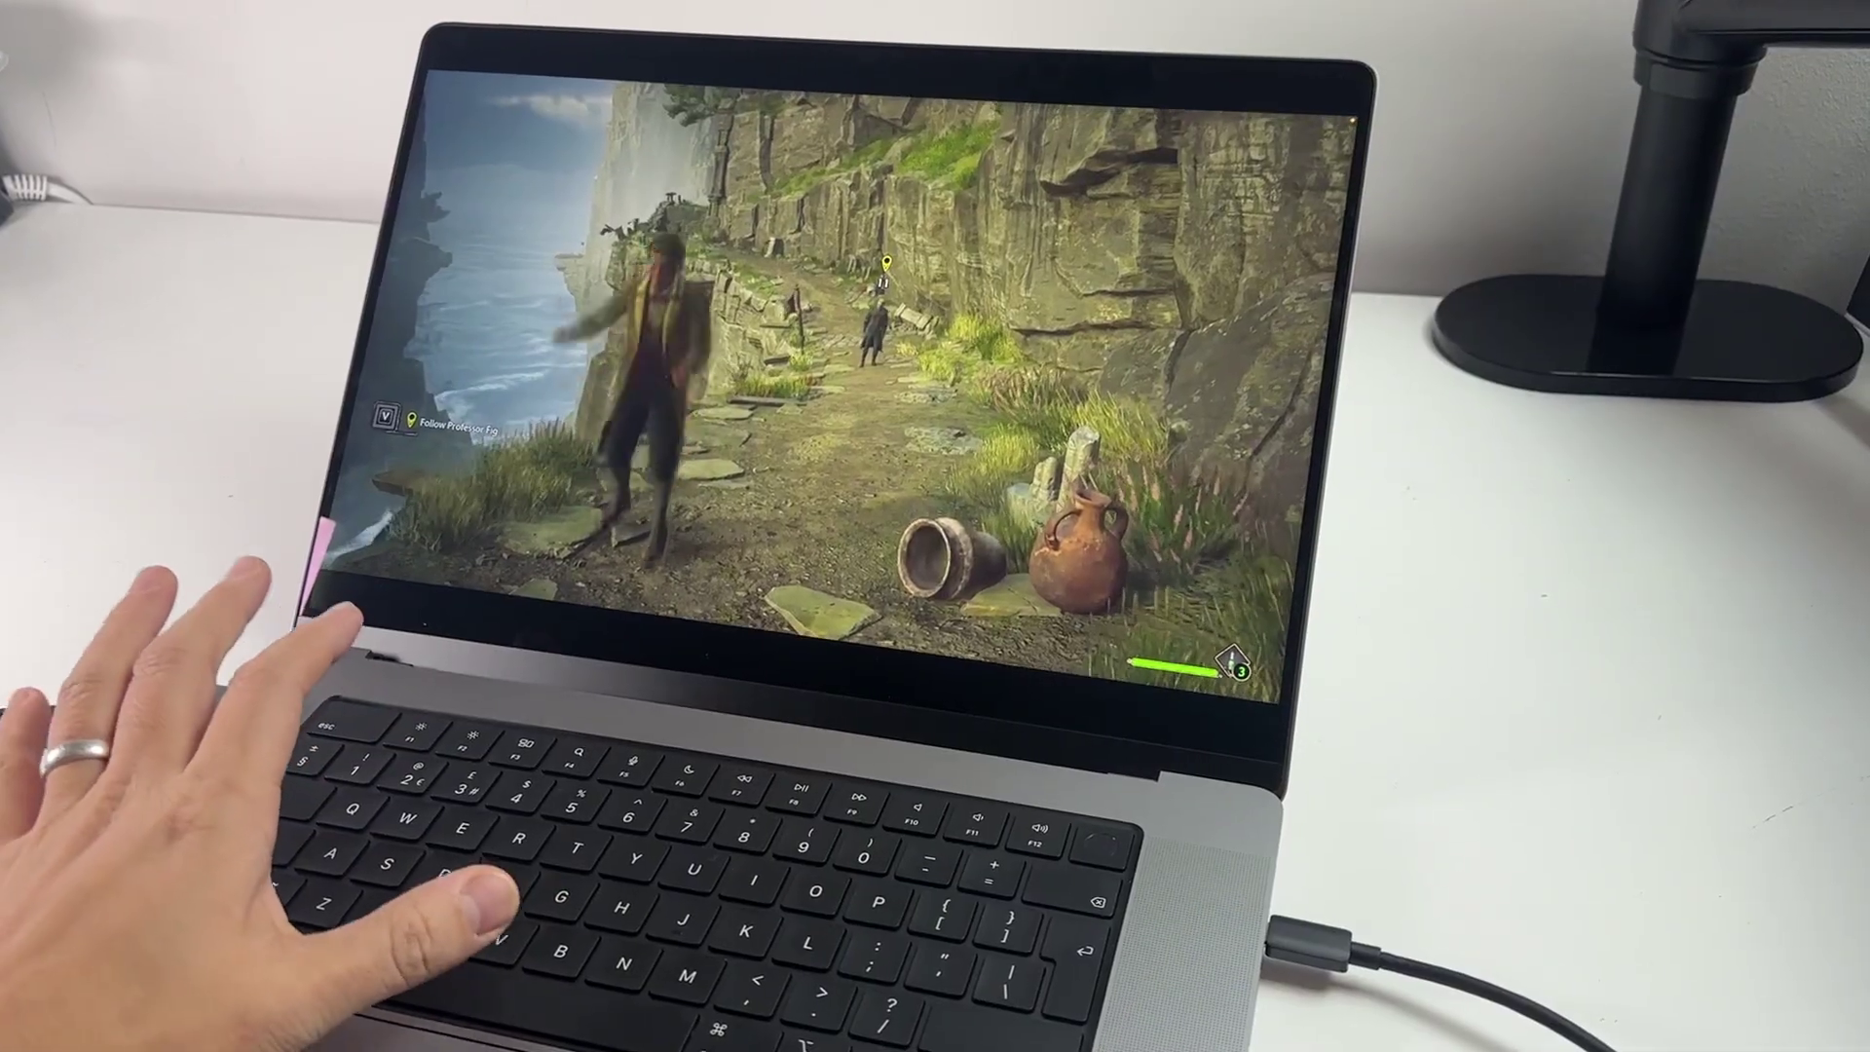
pyautogui.press('w')
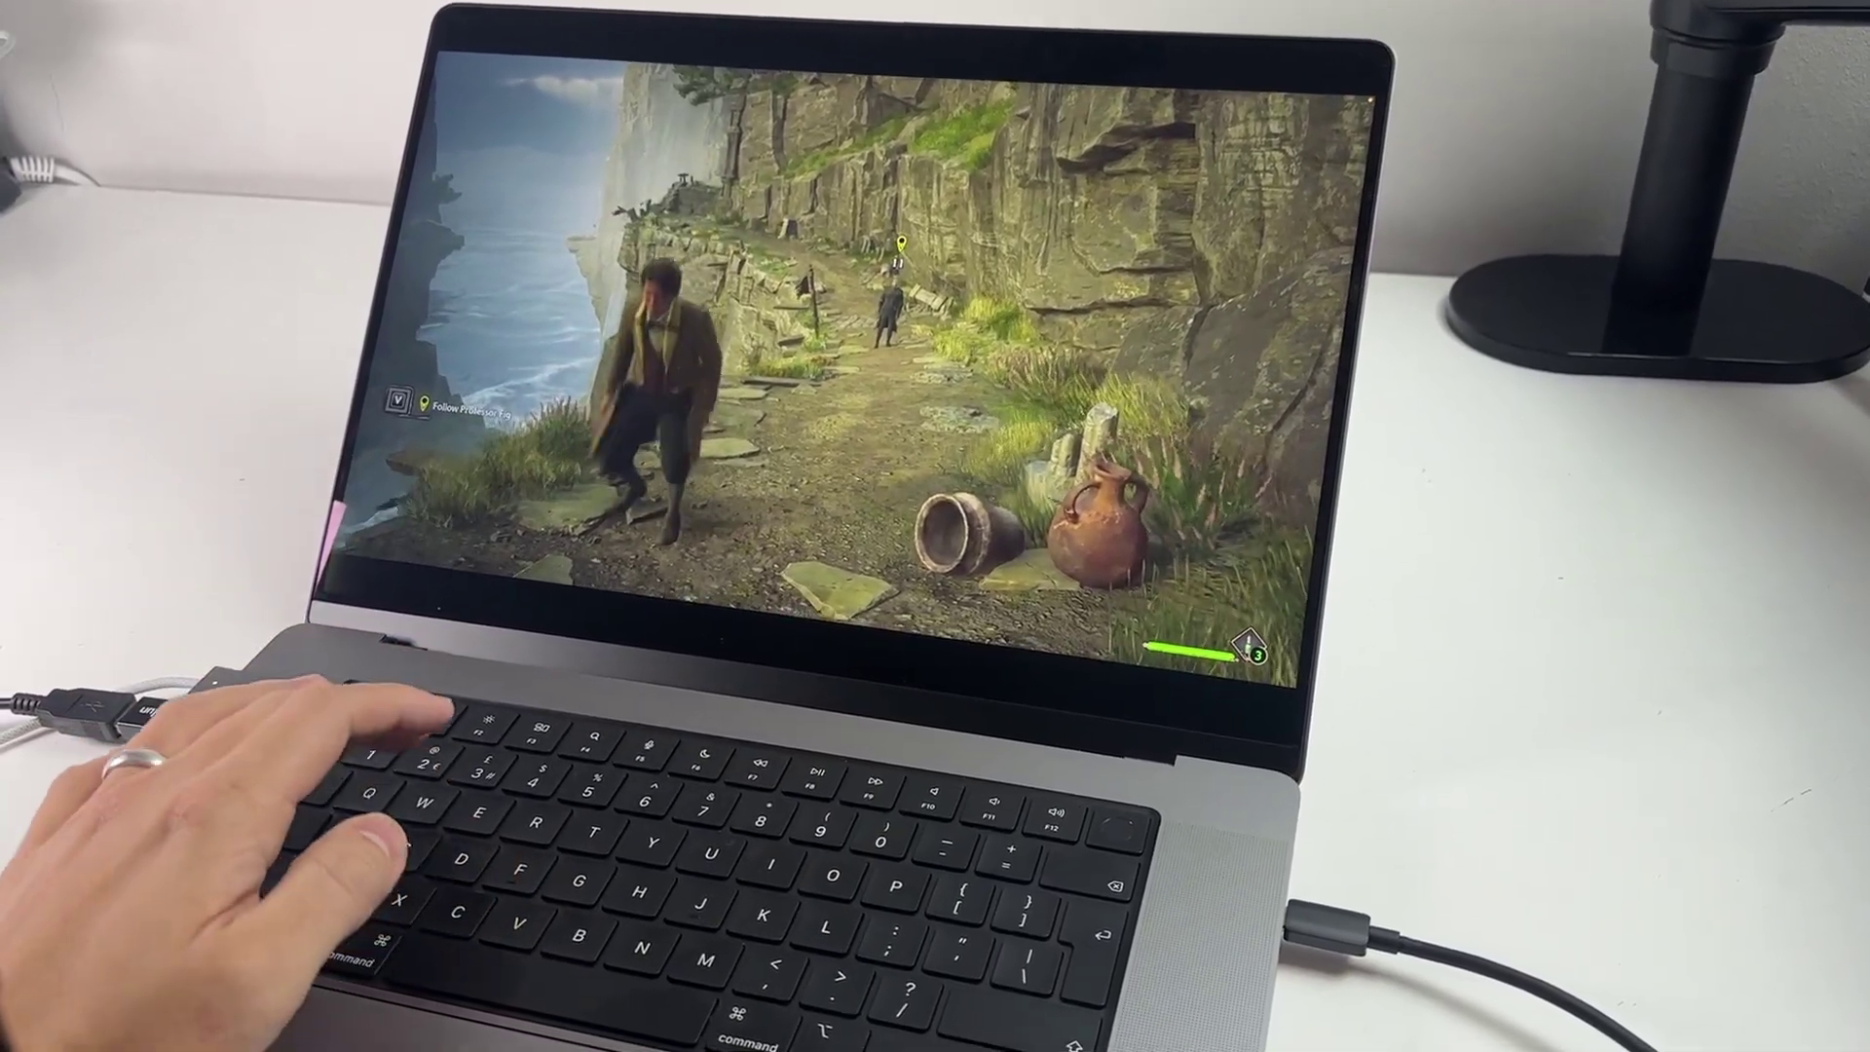
pyautogui.press('w')
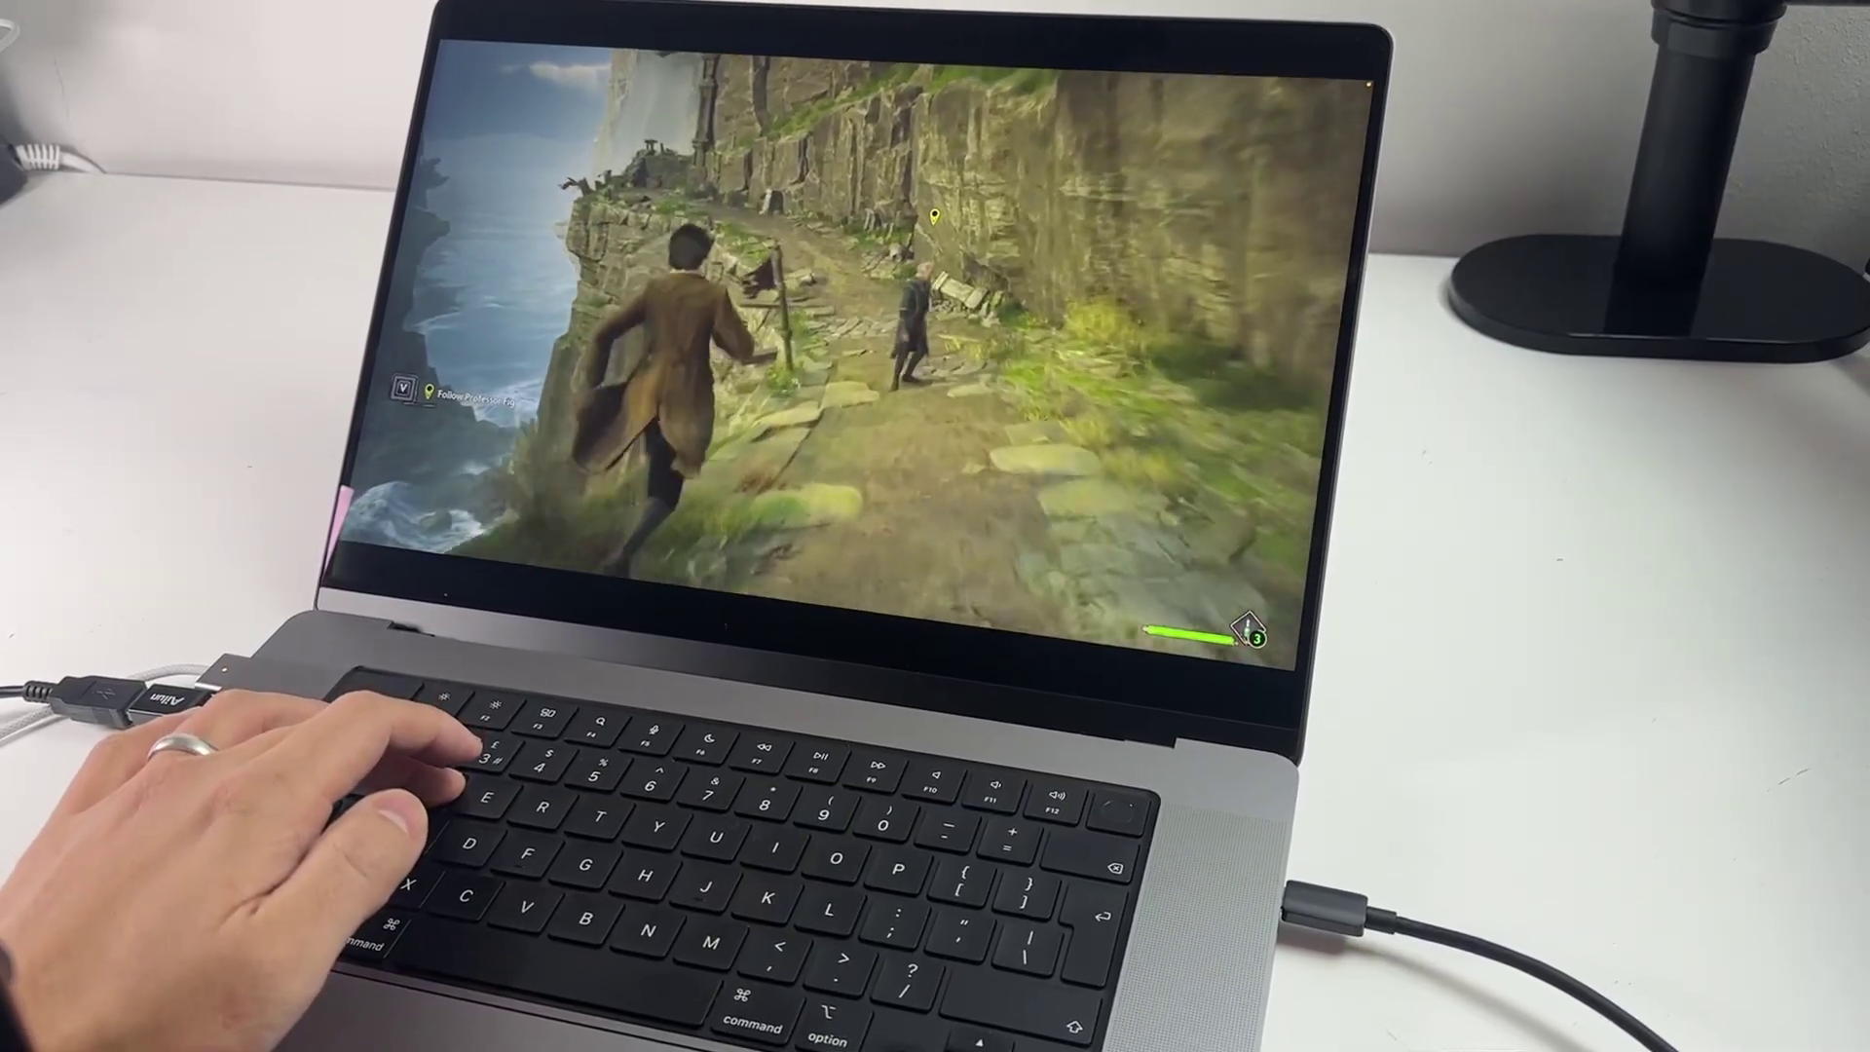
pyautogui.press('w')
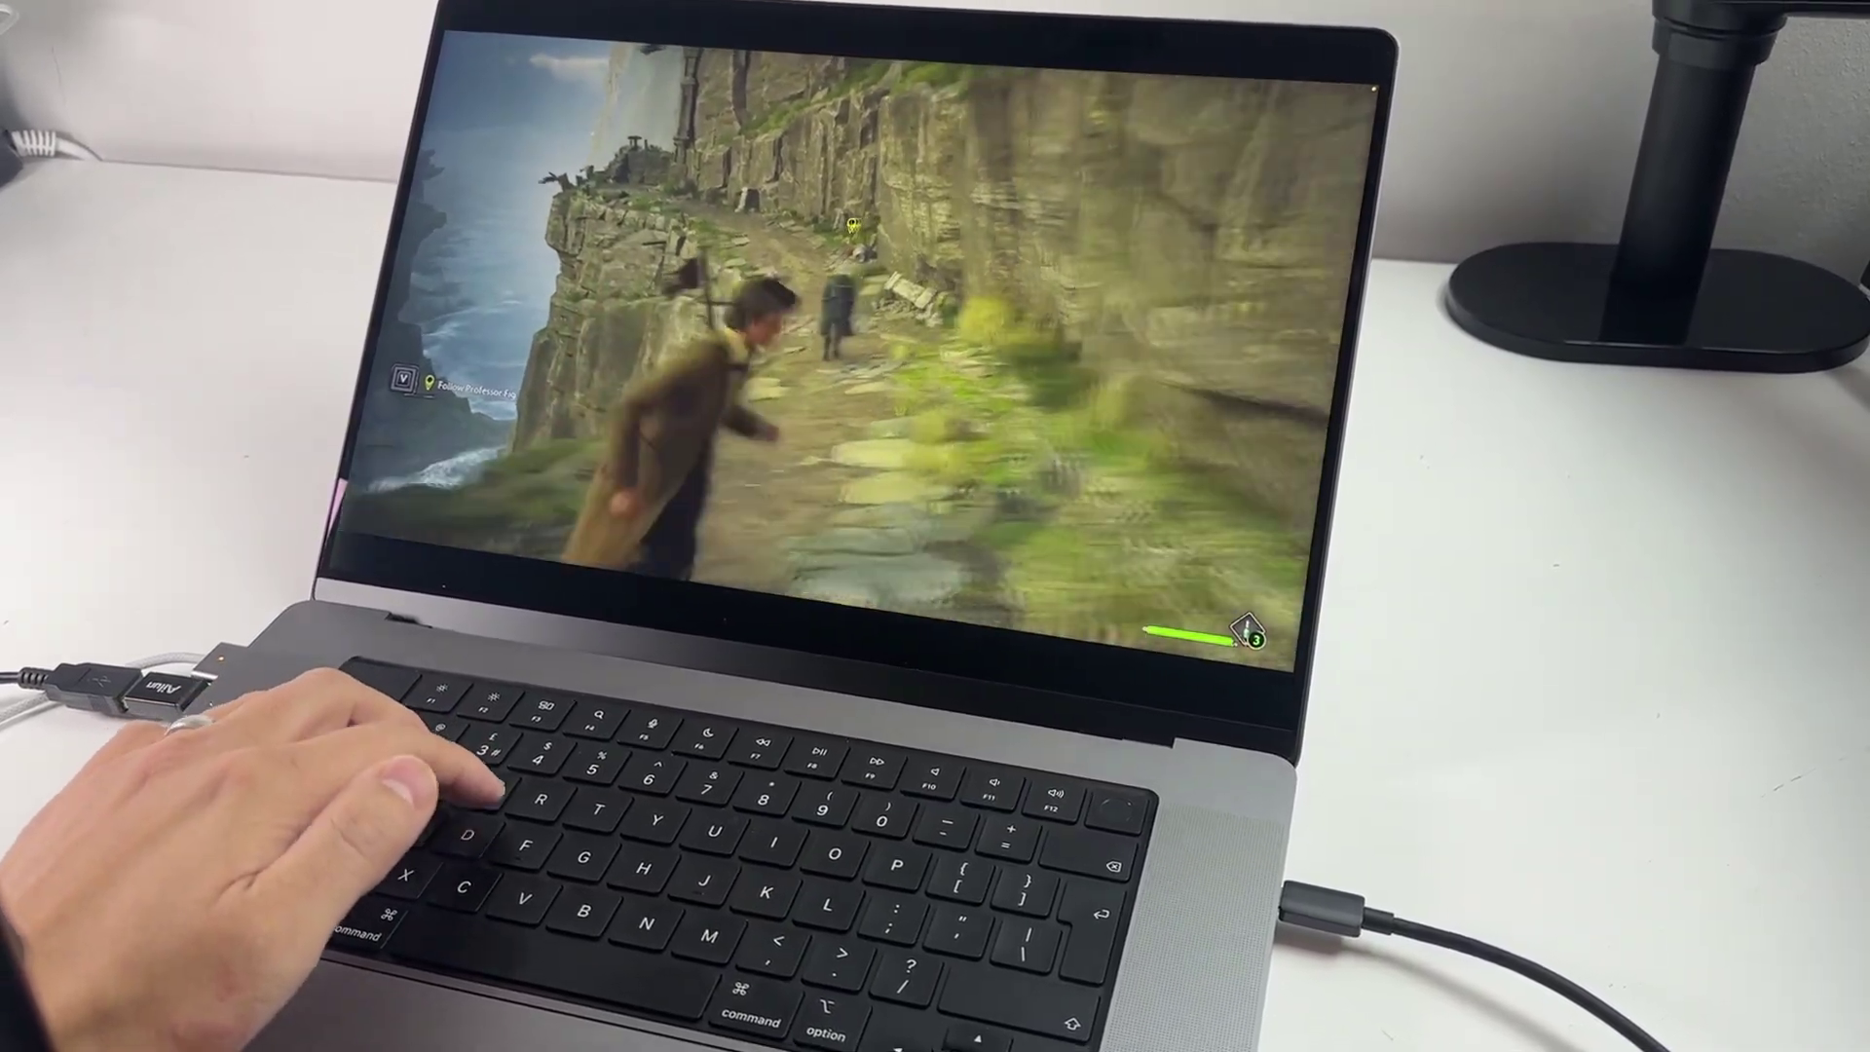
pyautogui.press('space')
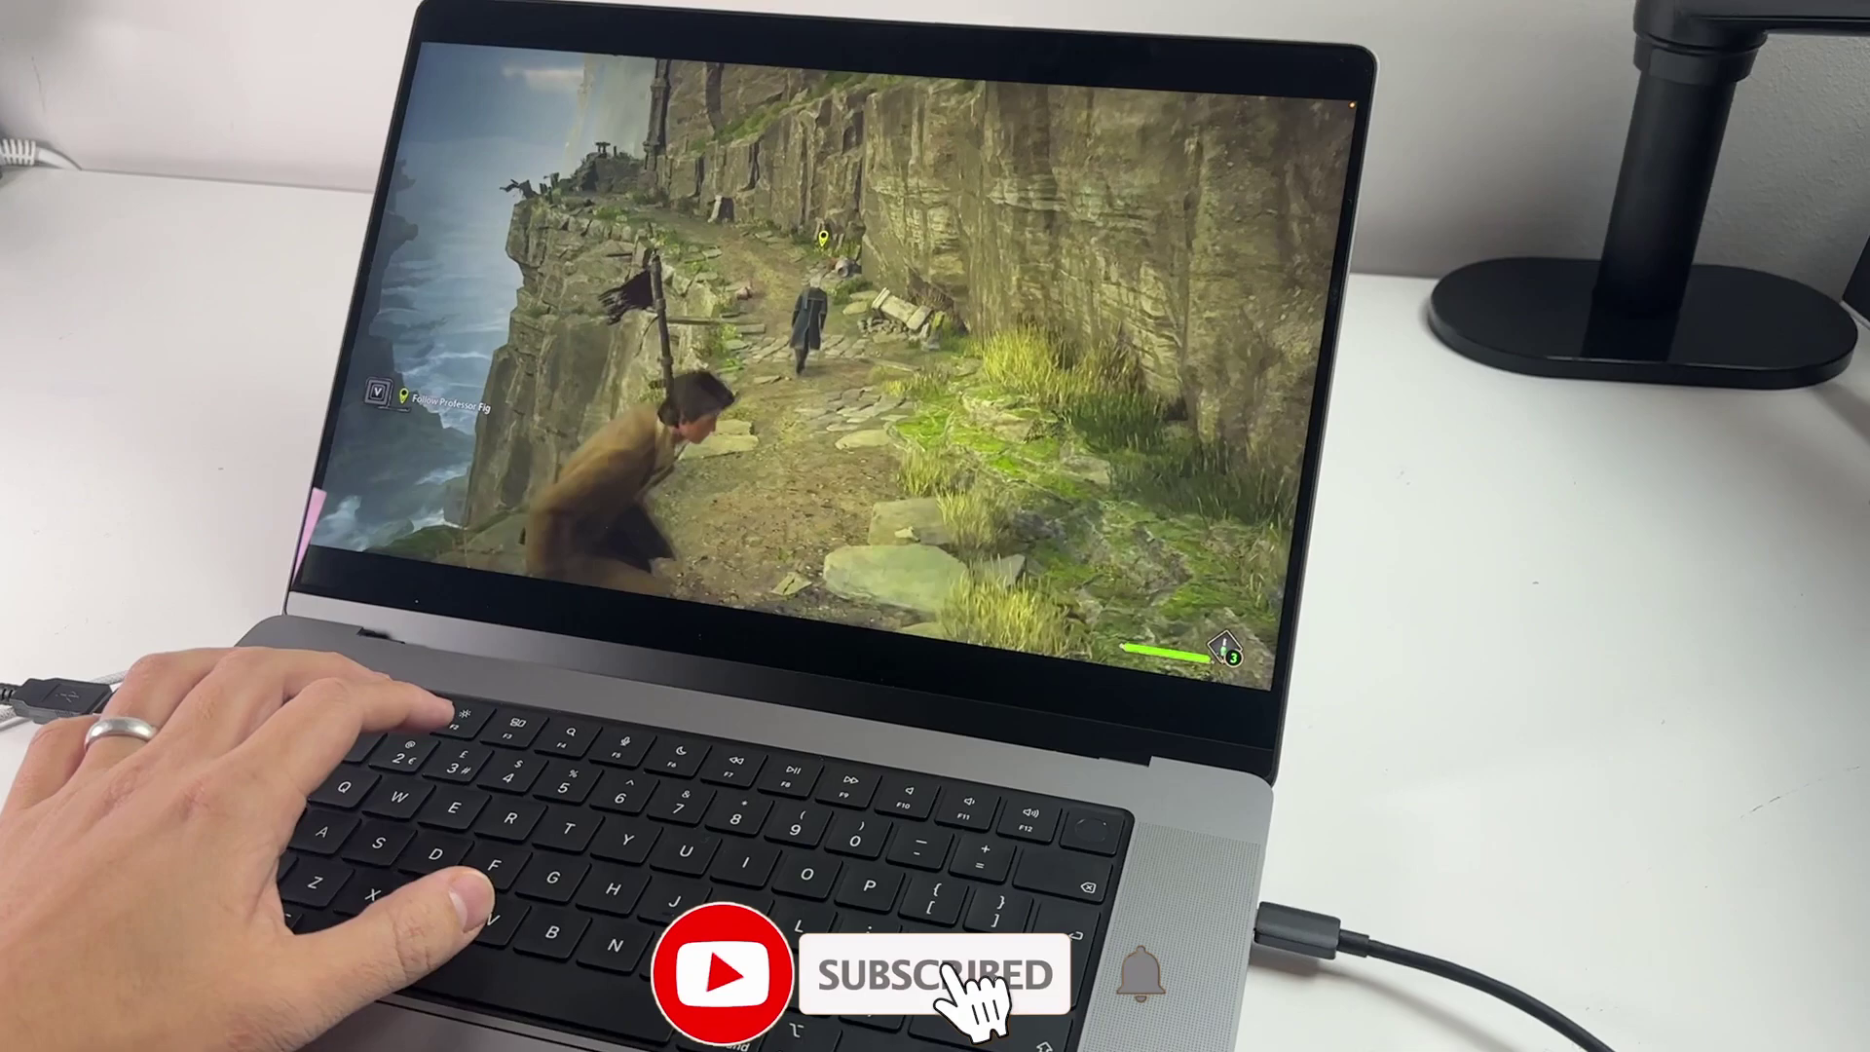
pyautogui.press('w')
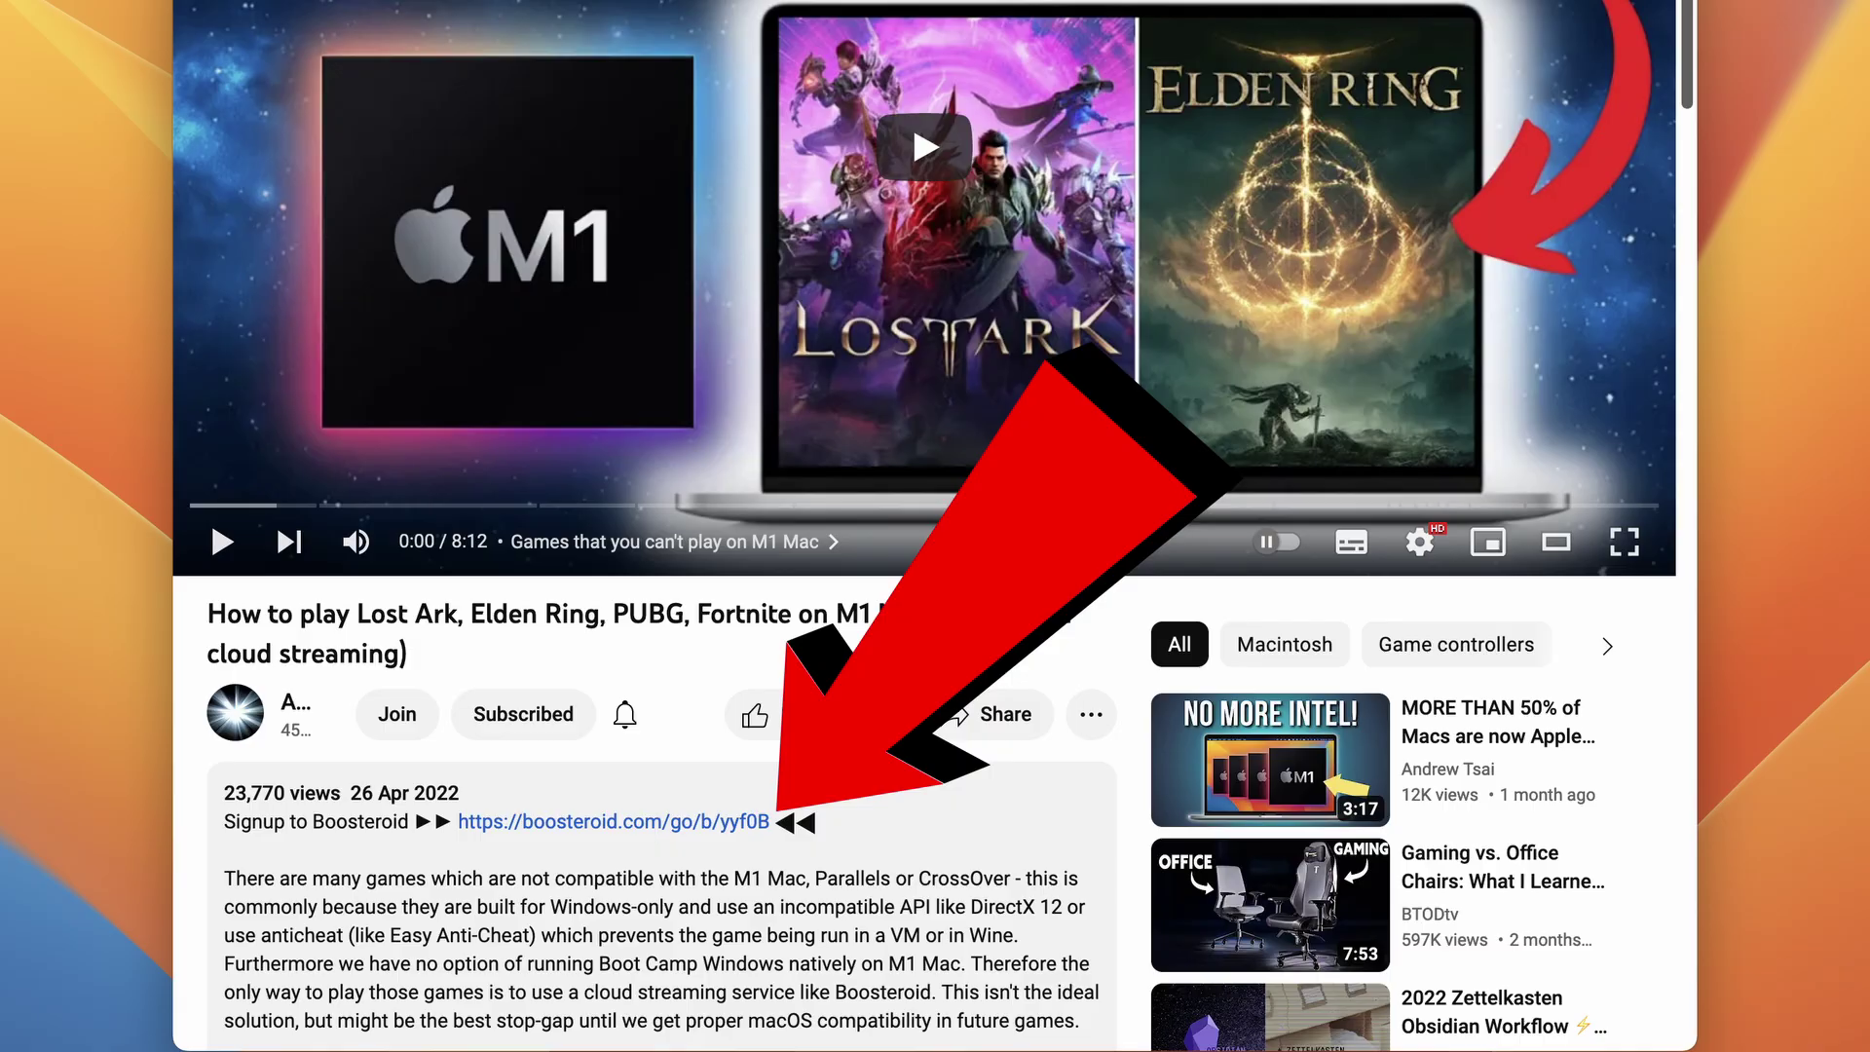
# Open the Boosteroid sign-in page and register a new account.
pyautogui.click(1447, 135)
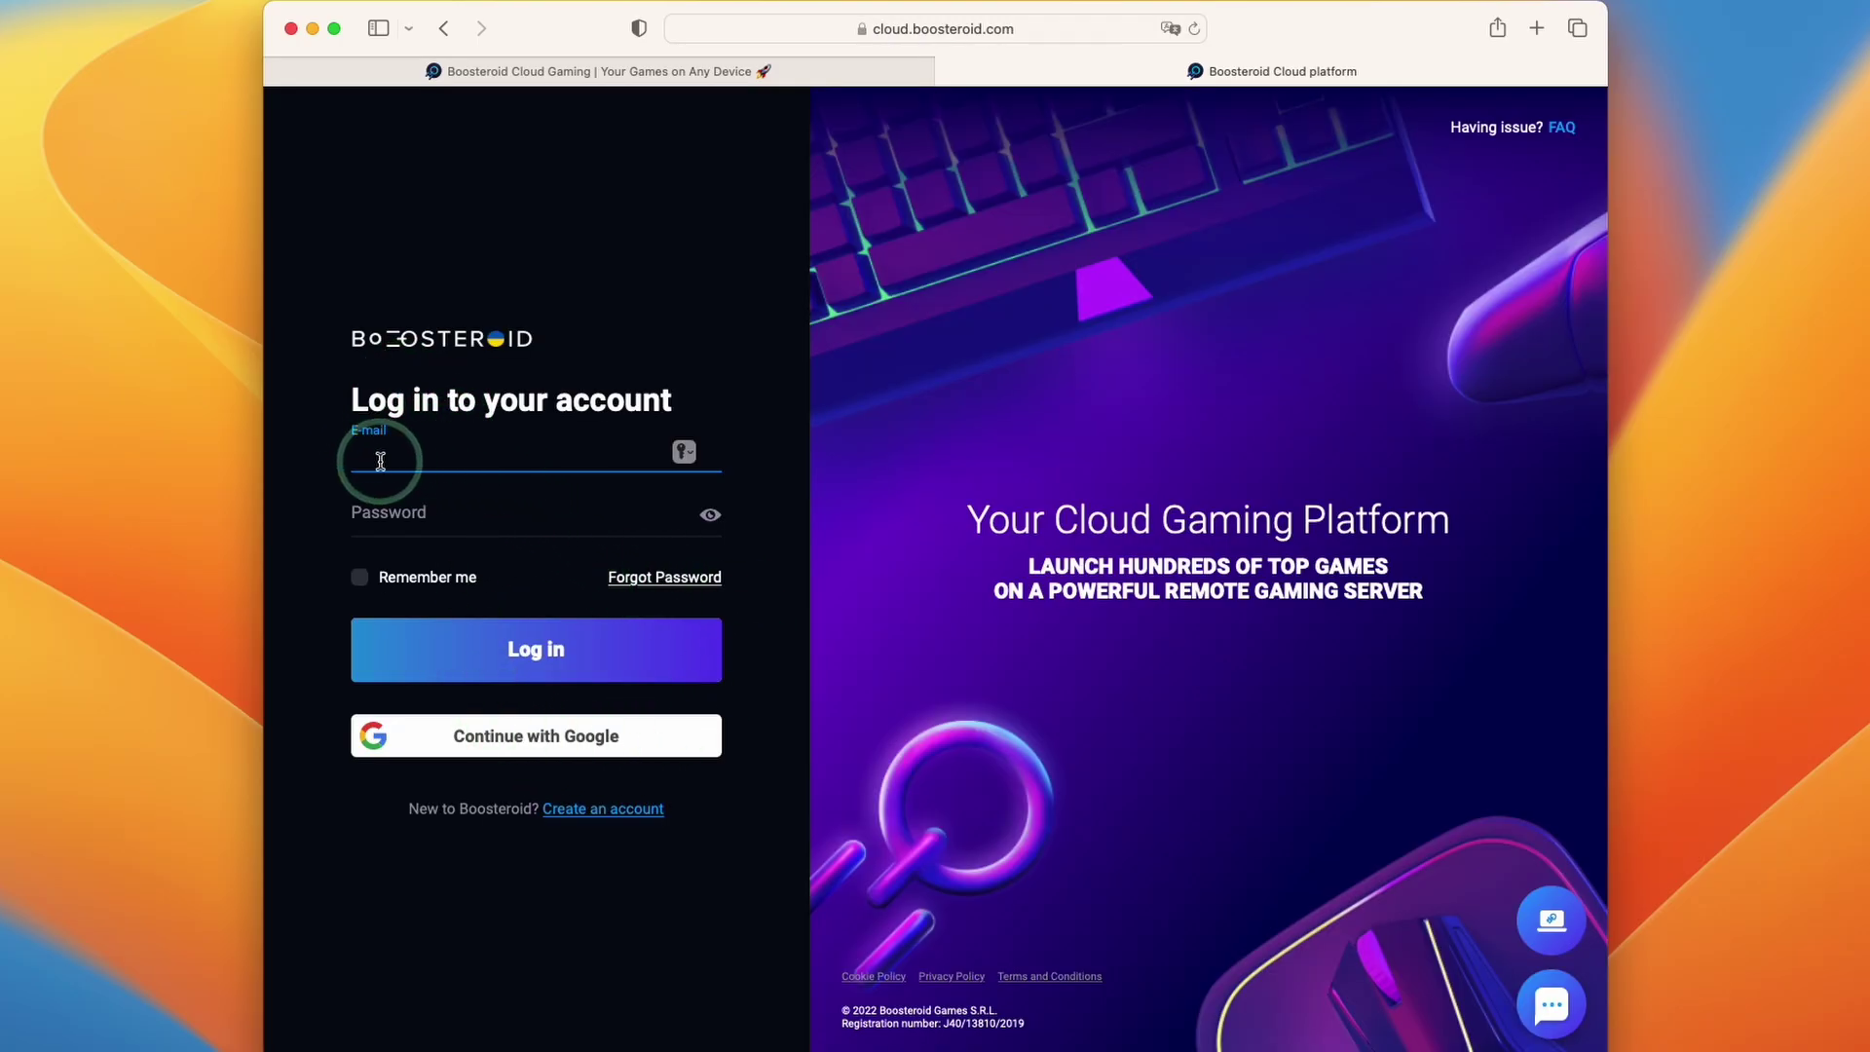
pyautogui.click(628, 811)
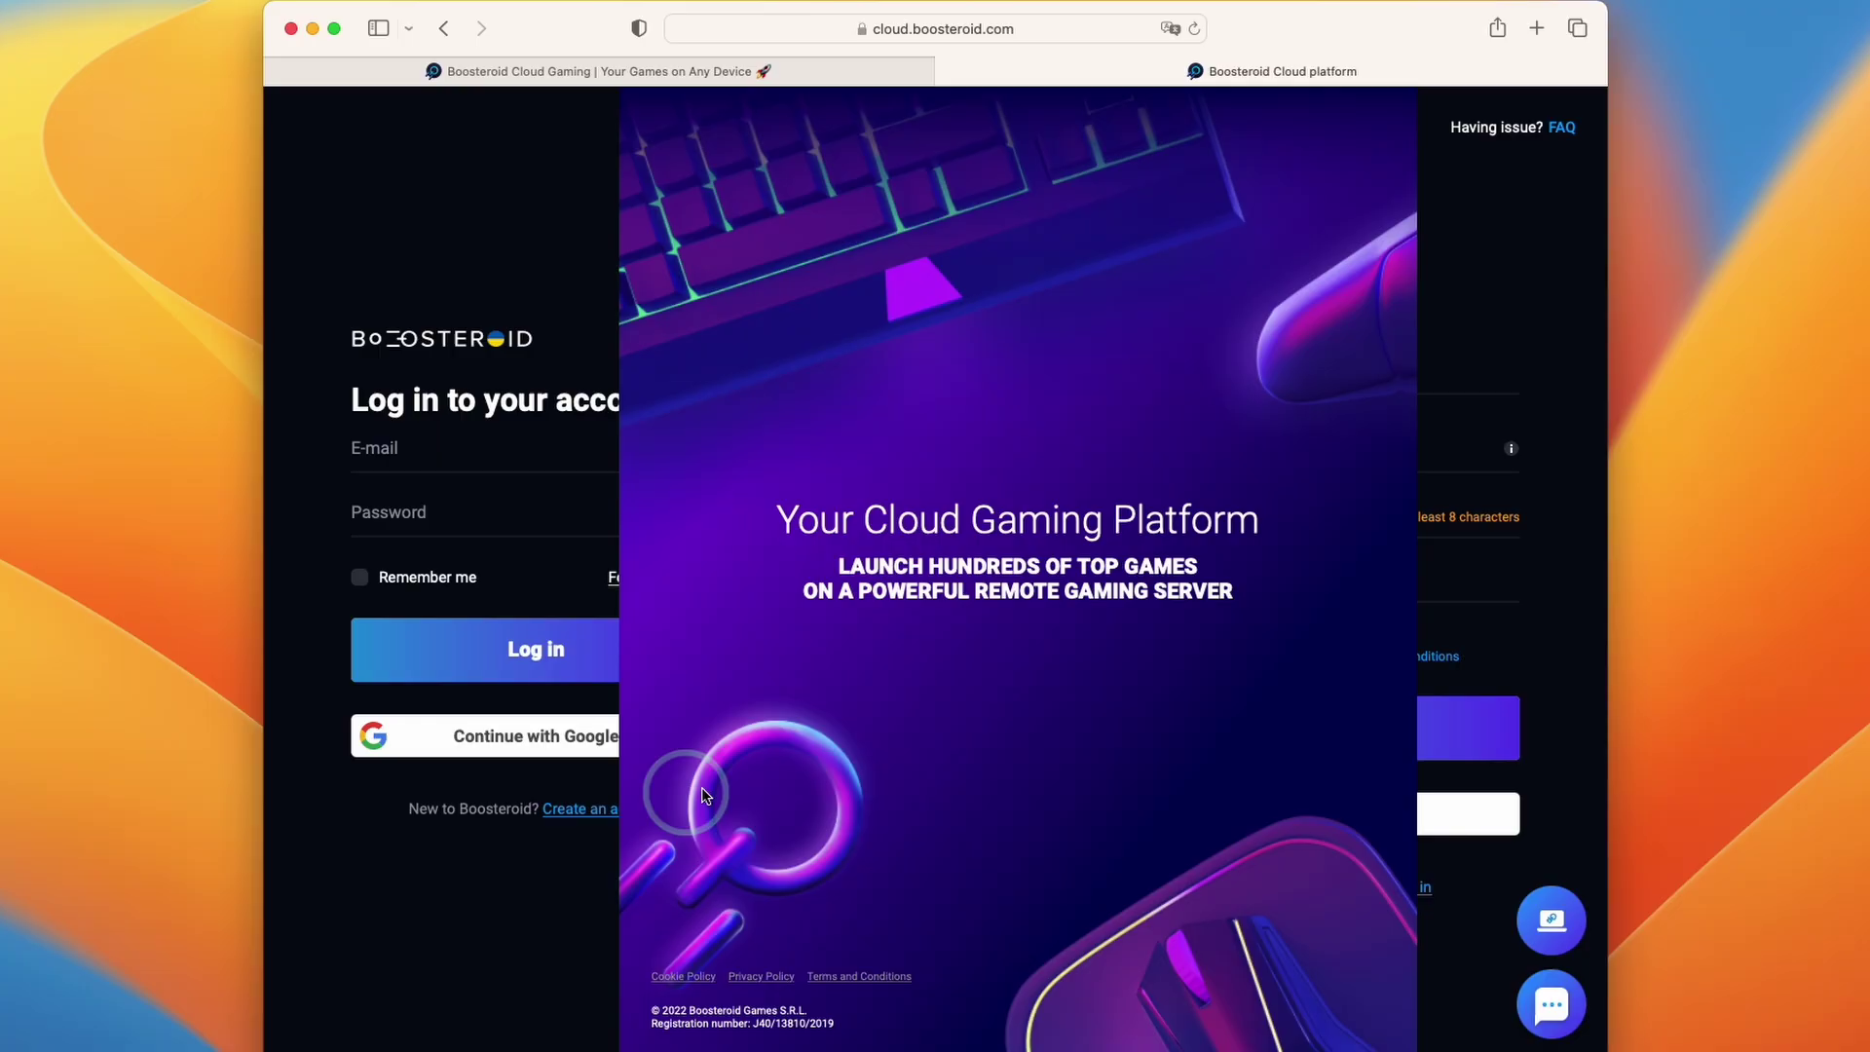
pyautogui.click(1171, 368)
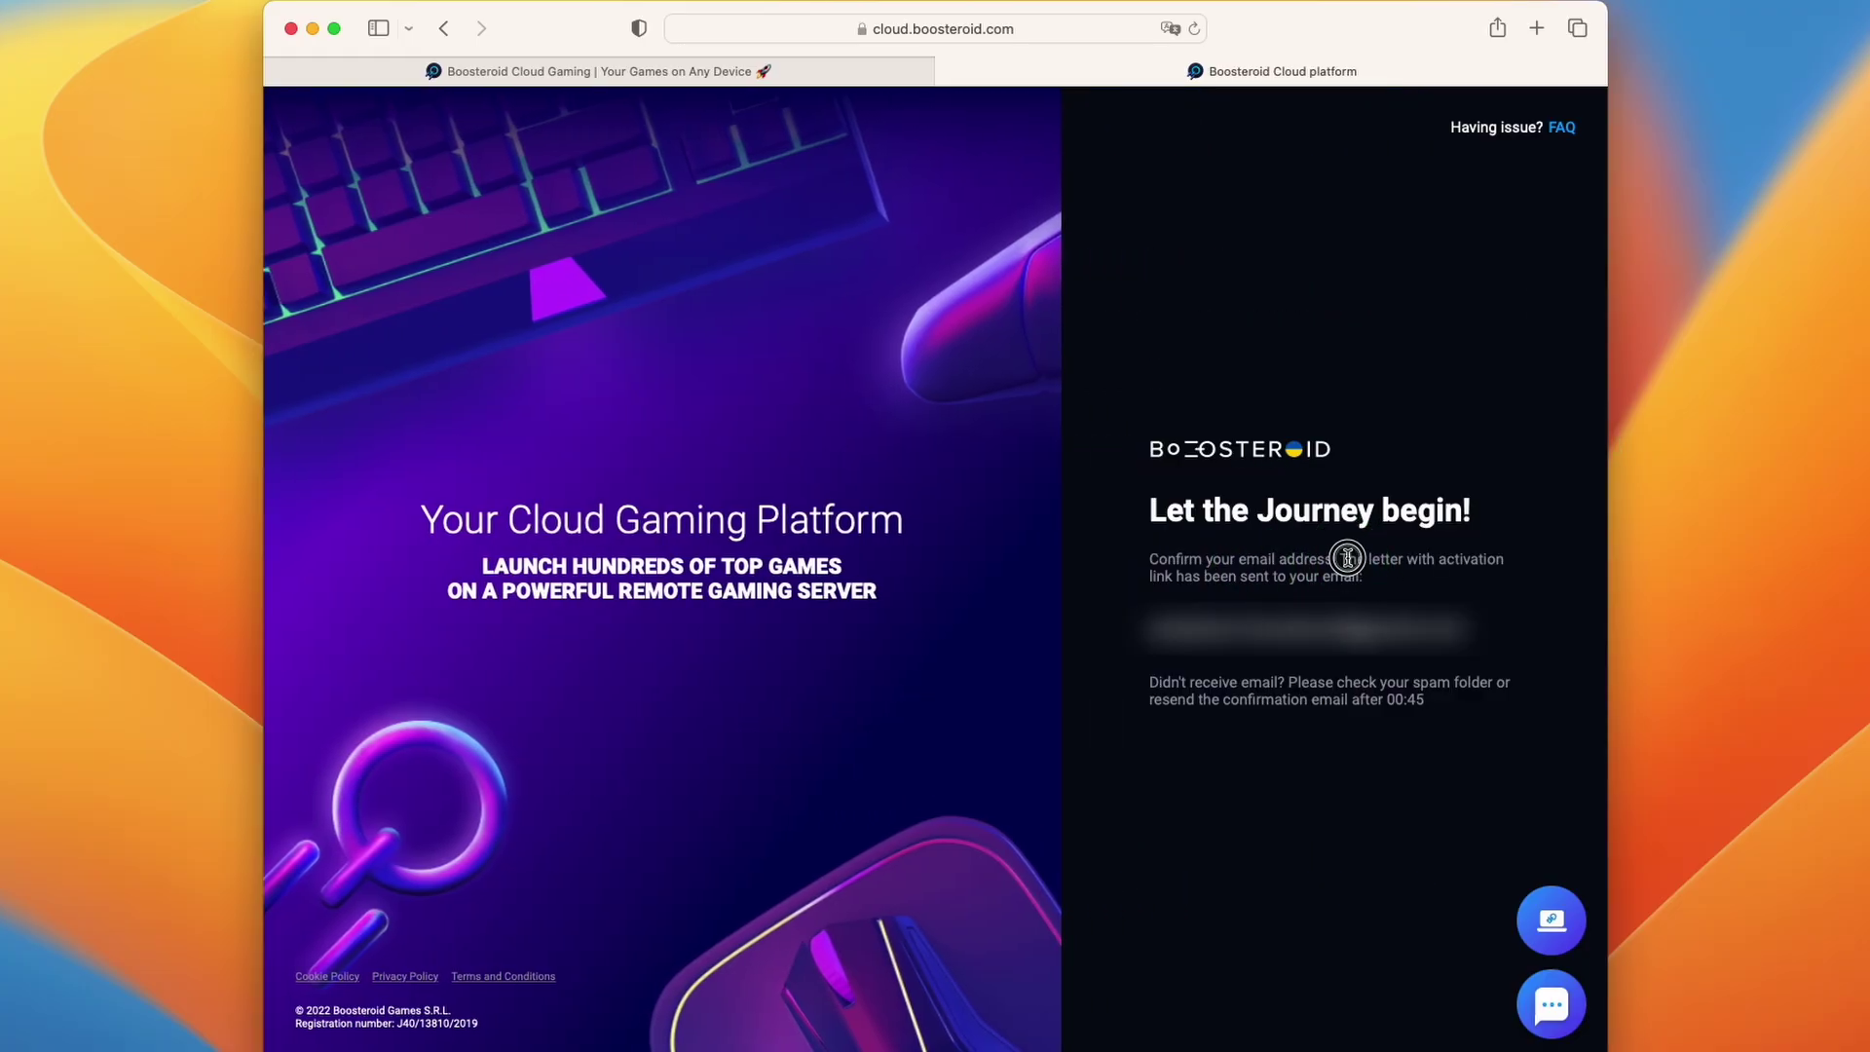
pyautogui.moveTo(1347, 558); pyautogui.dragTo(1373, 576)
pyautogui.click(1372, 577)
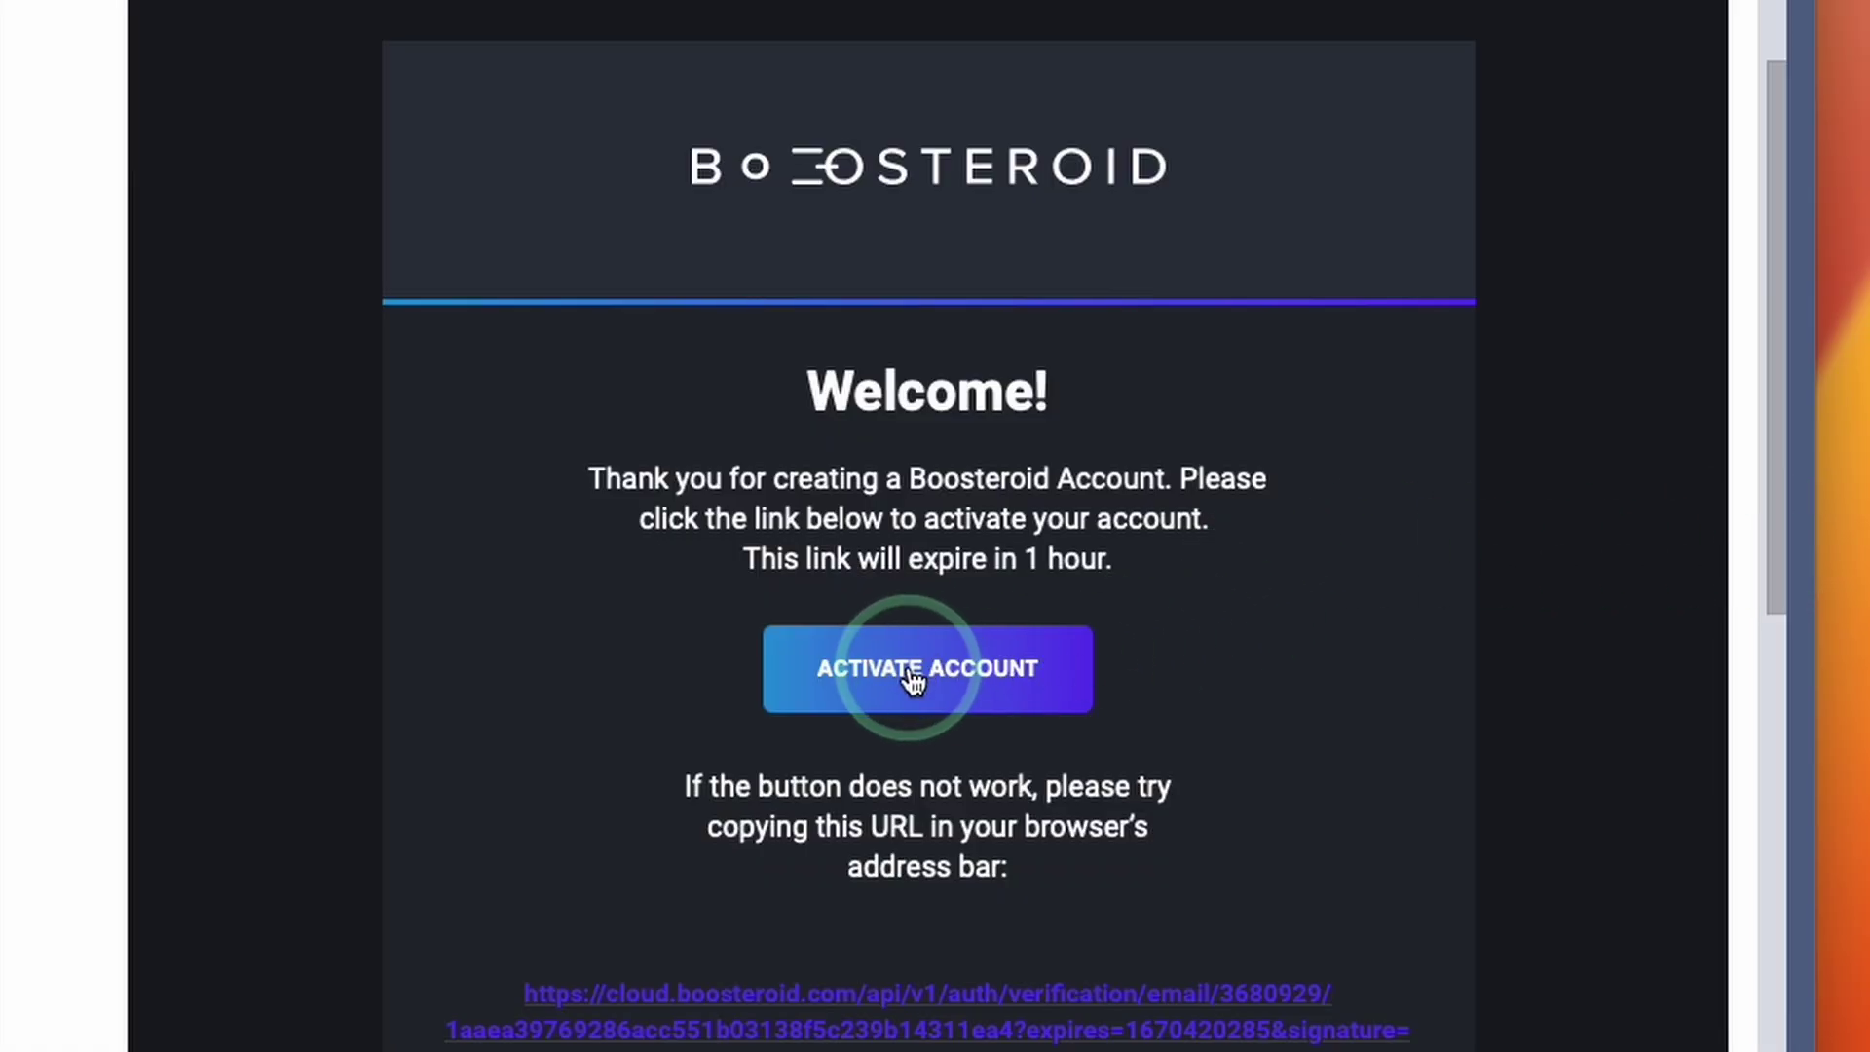
# Activate the new account from the welcome e-mail and log in to run the connection test.
pyautogui.click(913, 679)
pyautogui.click(395, 440)
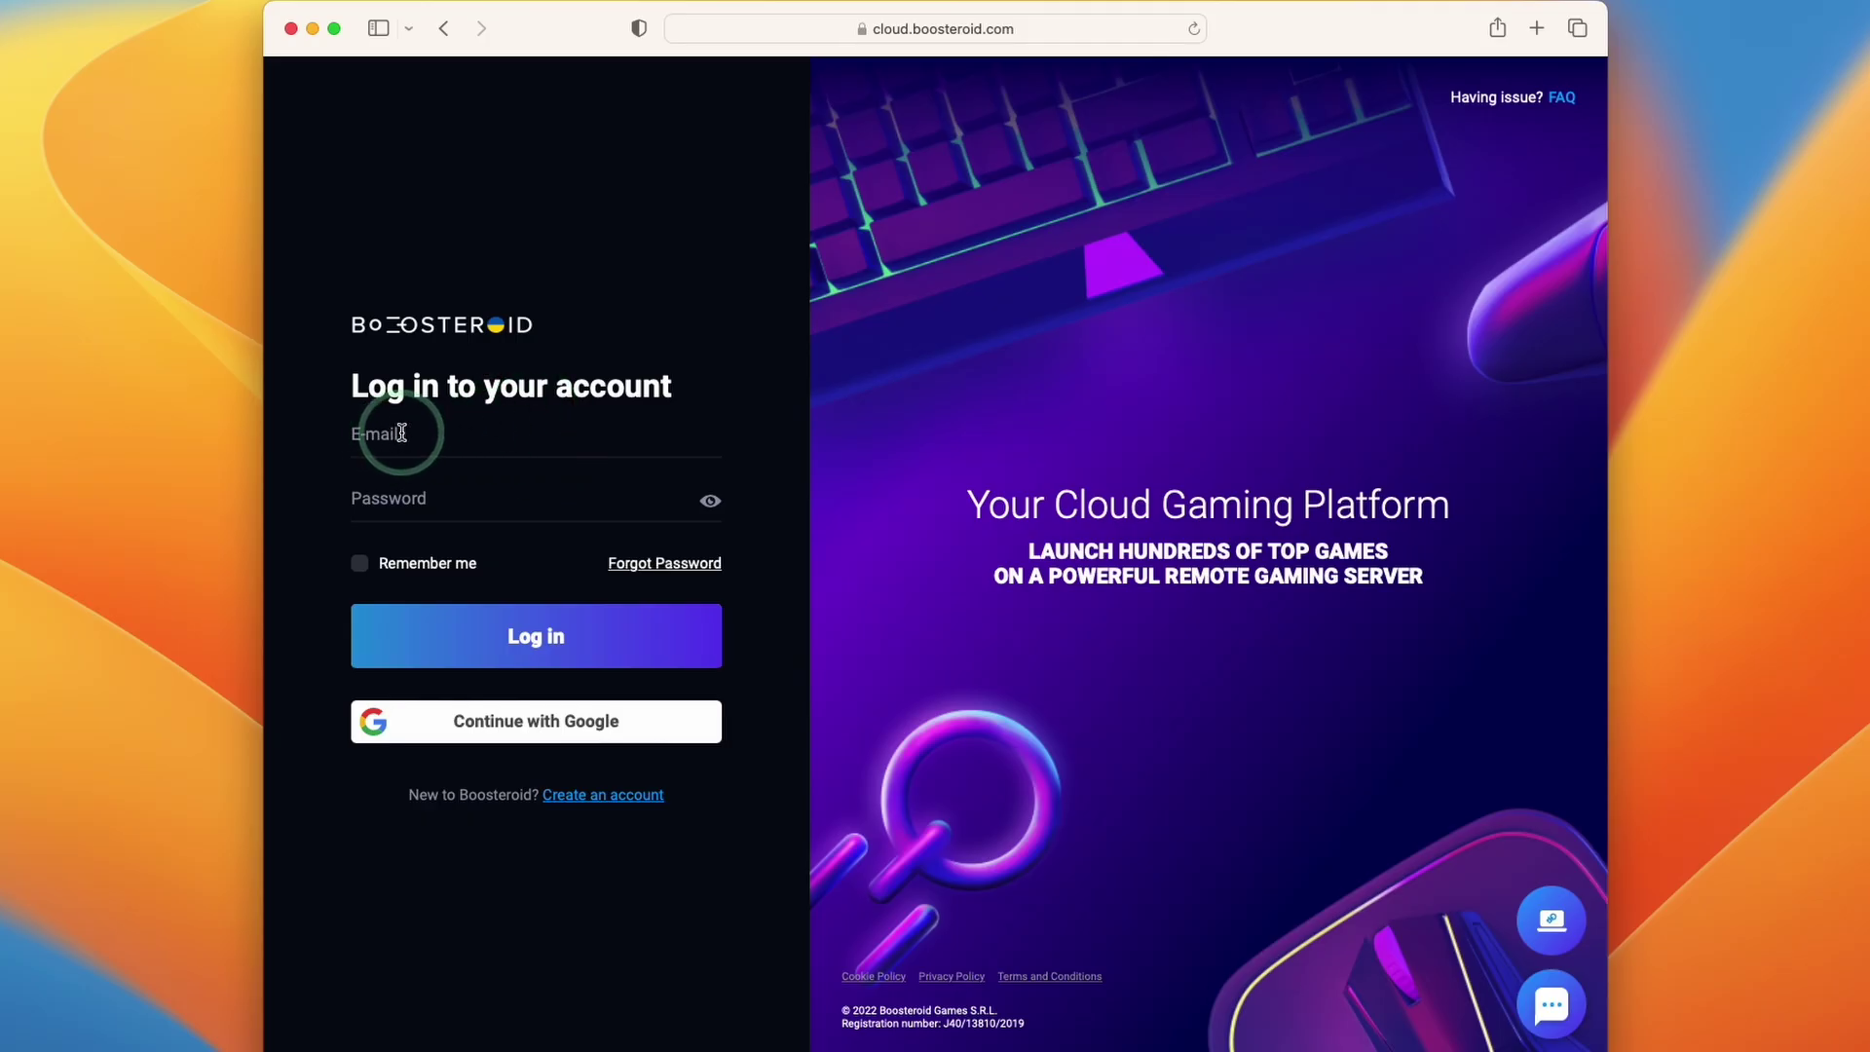
pyautogui.click(959, 495)
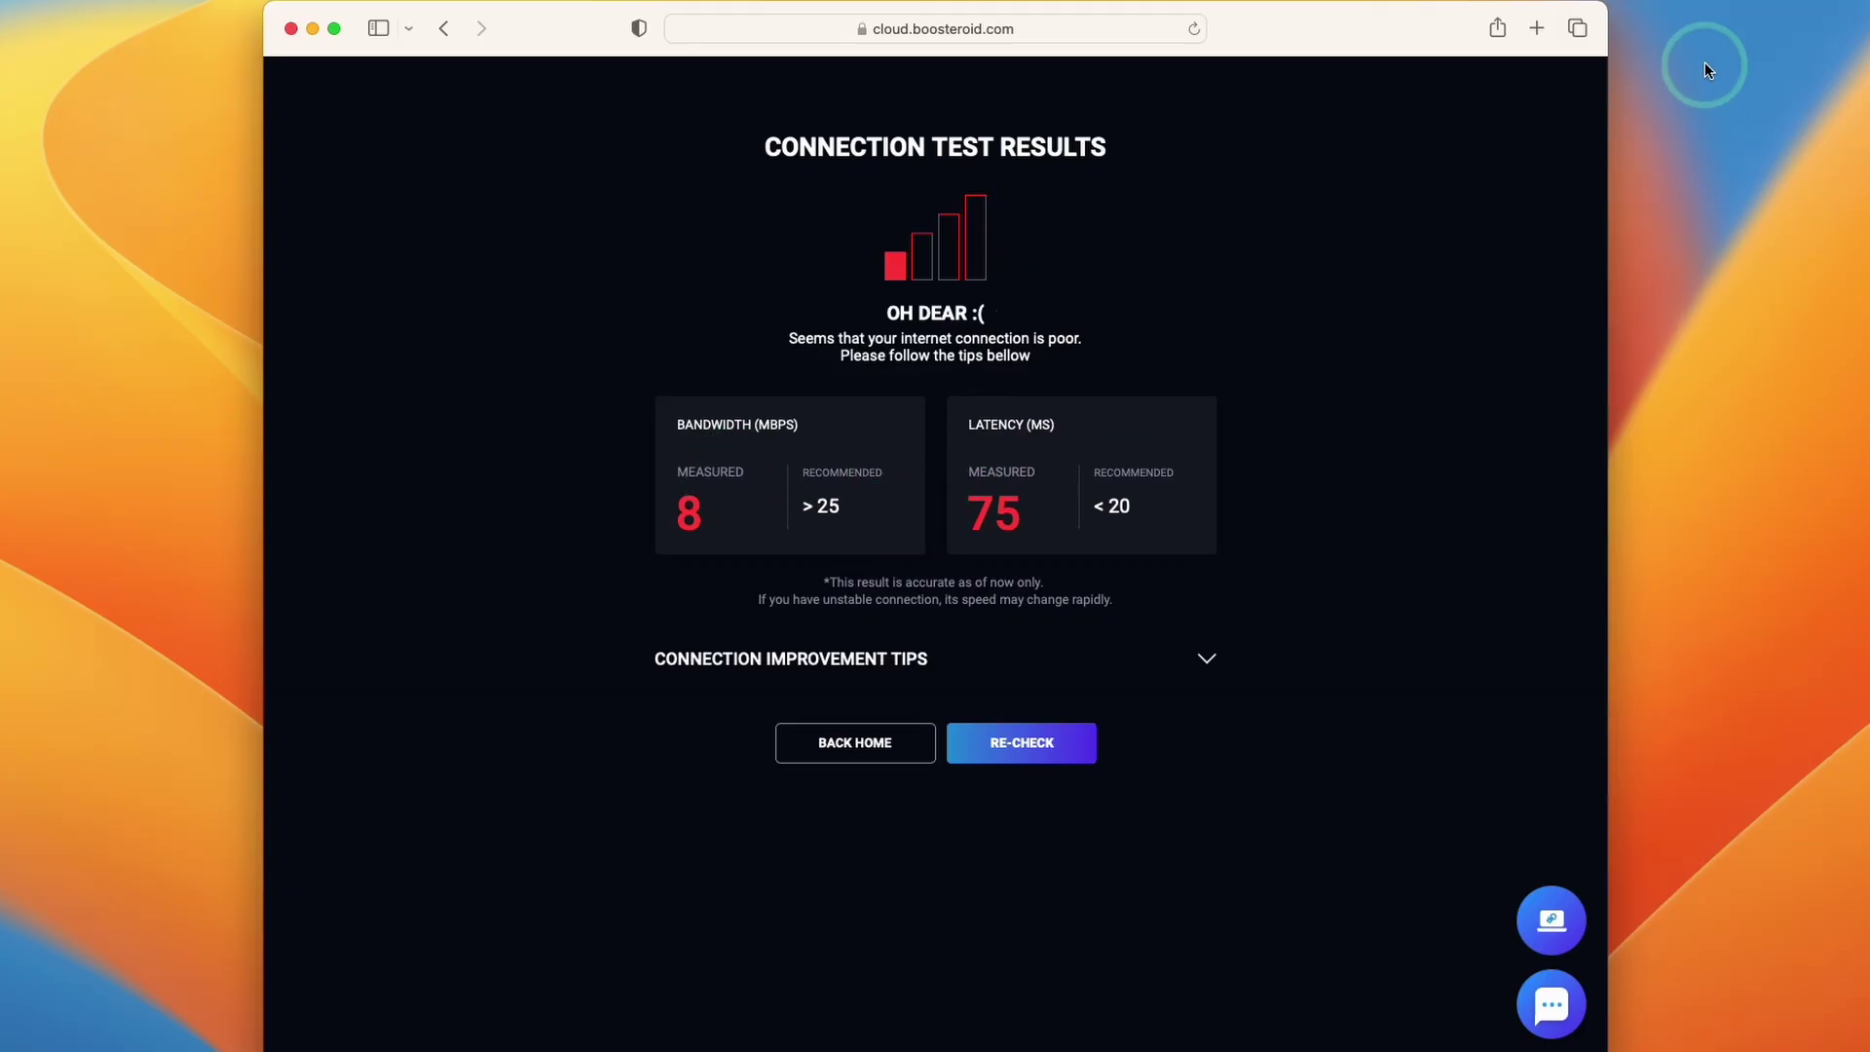
# Turn off Wi-Fi on the Mac and check the AX88179A wired adapter in the Network settings.
pyautogui.click(1461, 5)
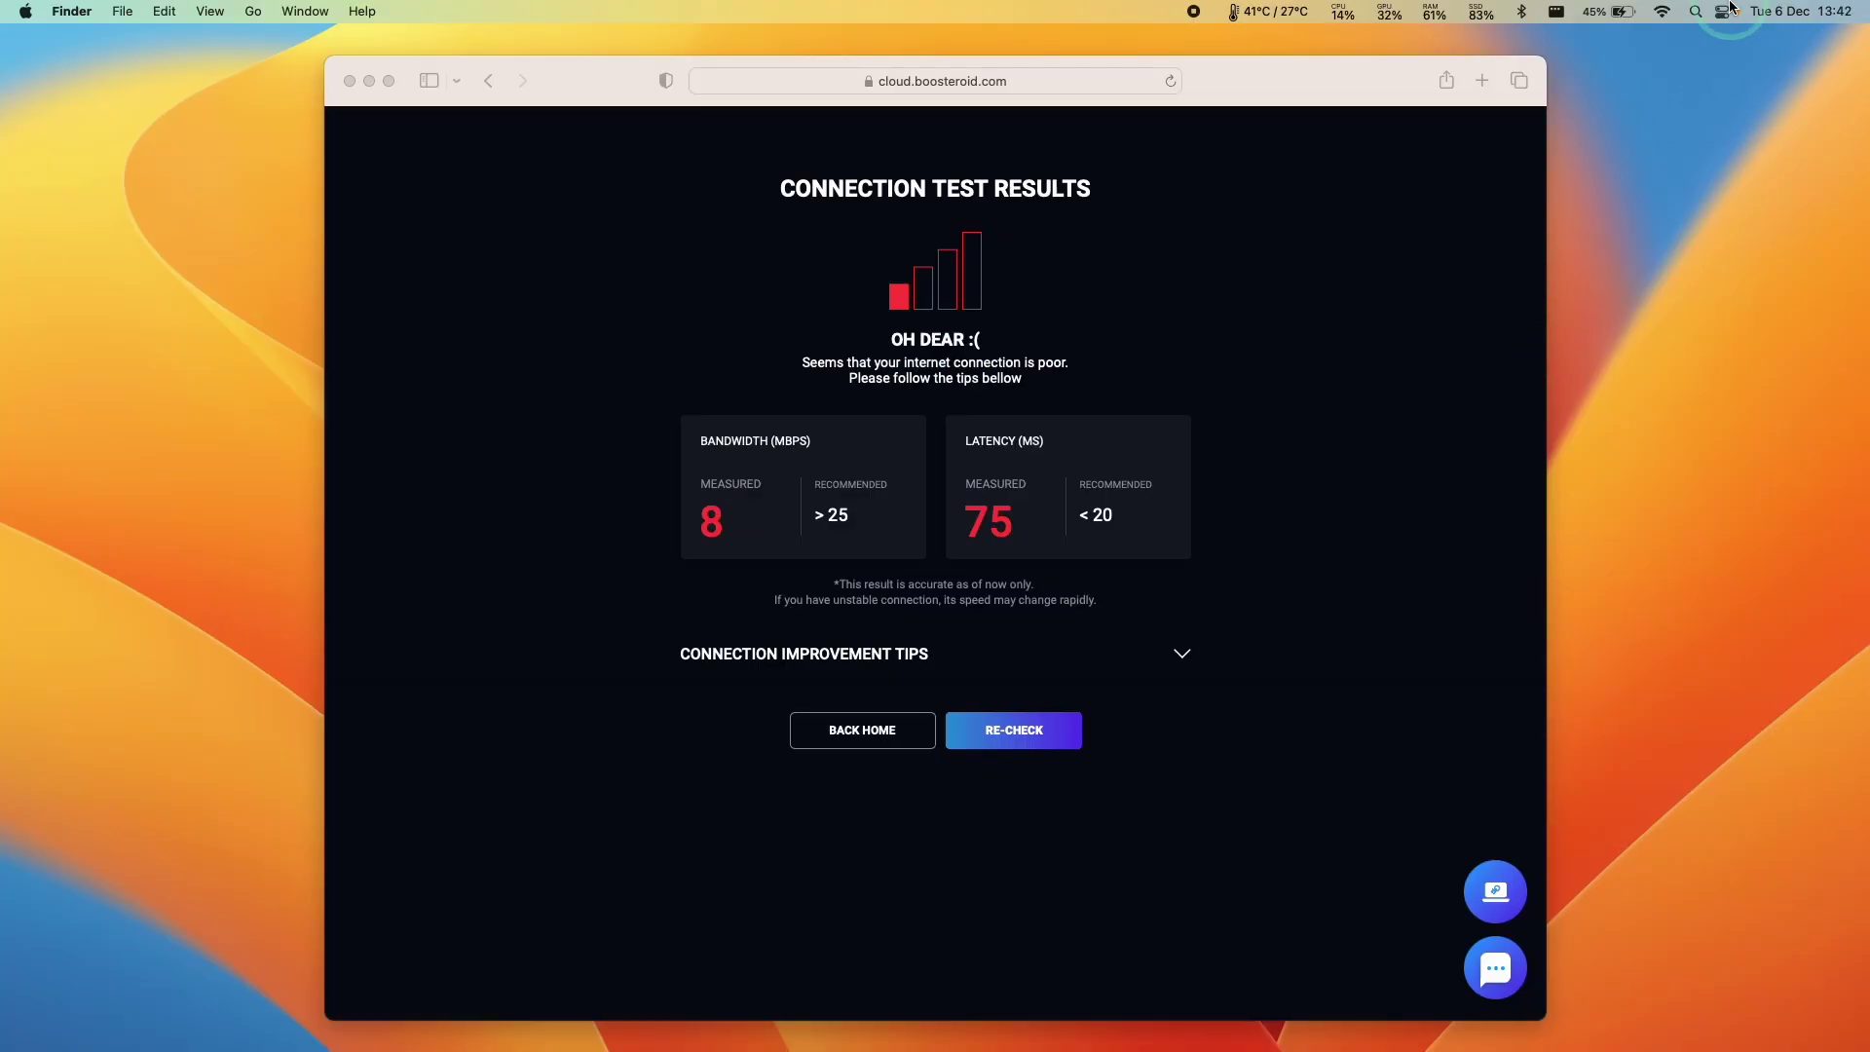
pyautogui.click(1661, 13)
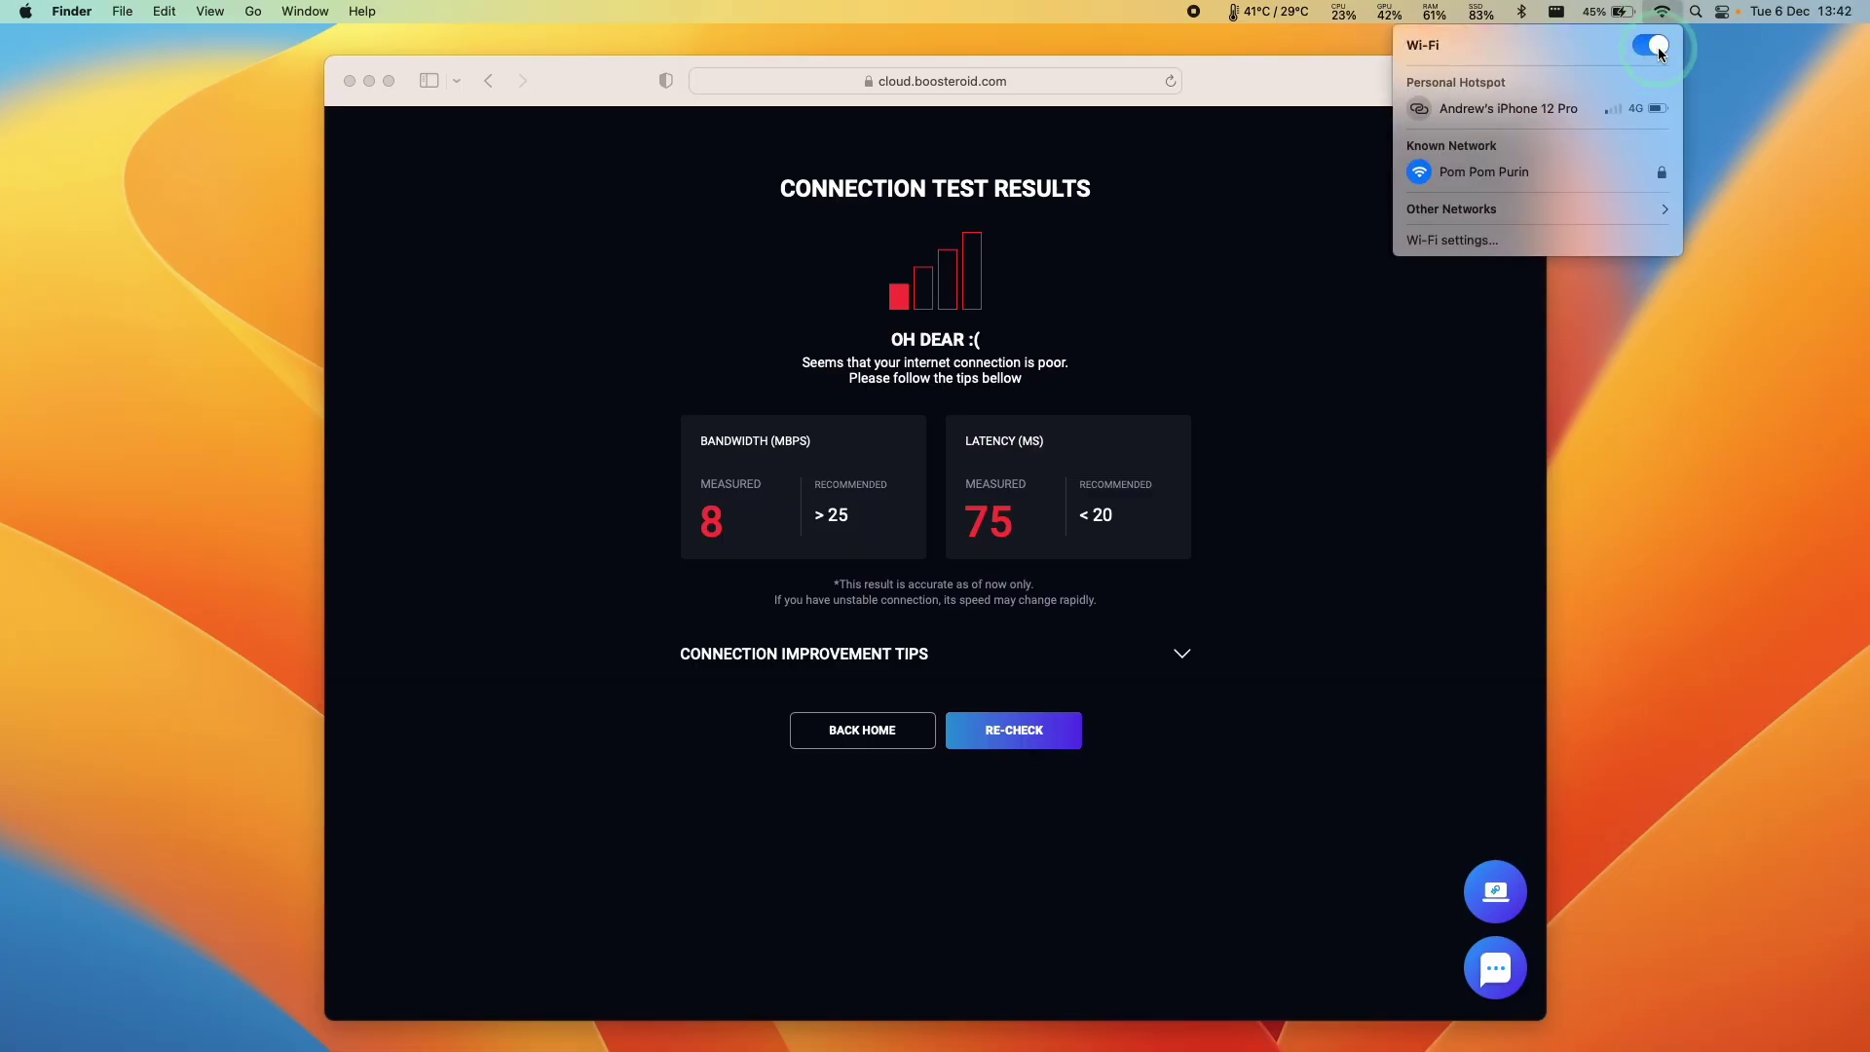
pyautogui.click(1659, 47)
pyautogui.click(1500, 76)
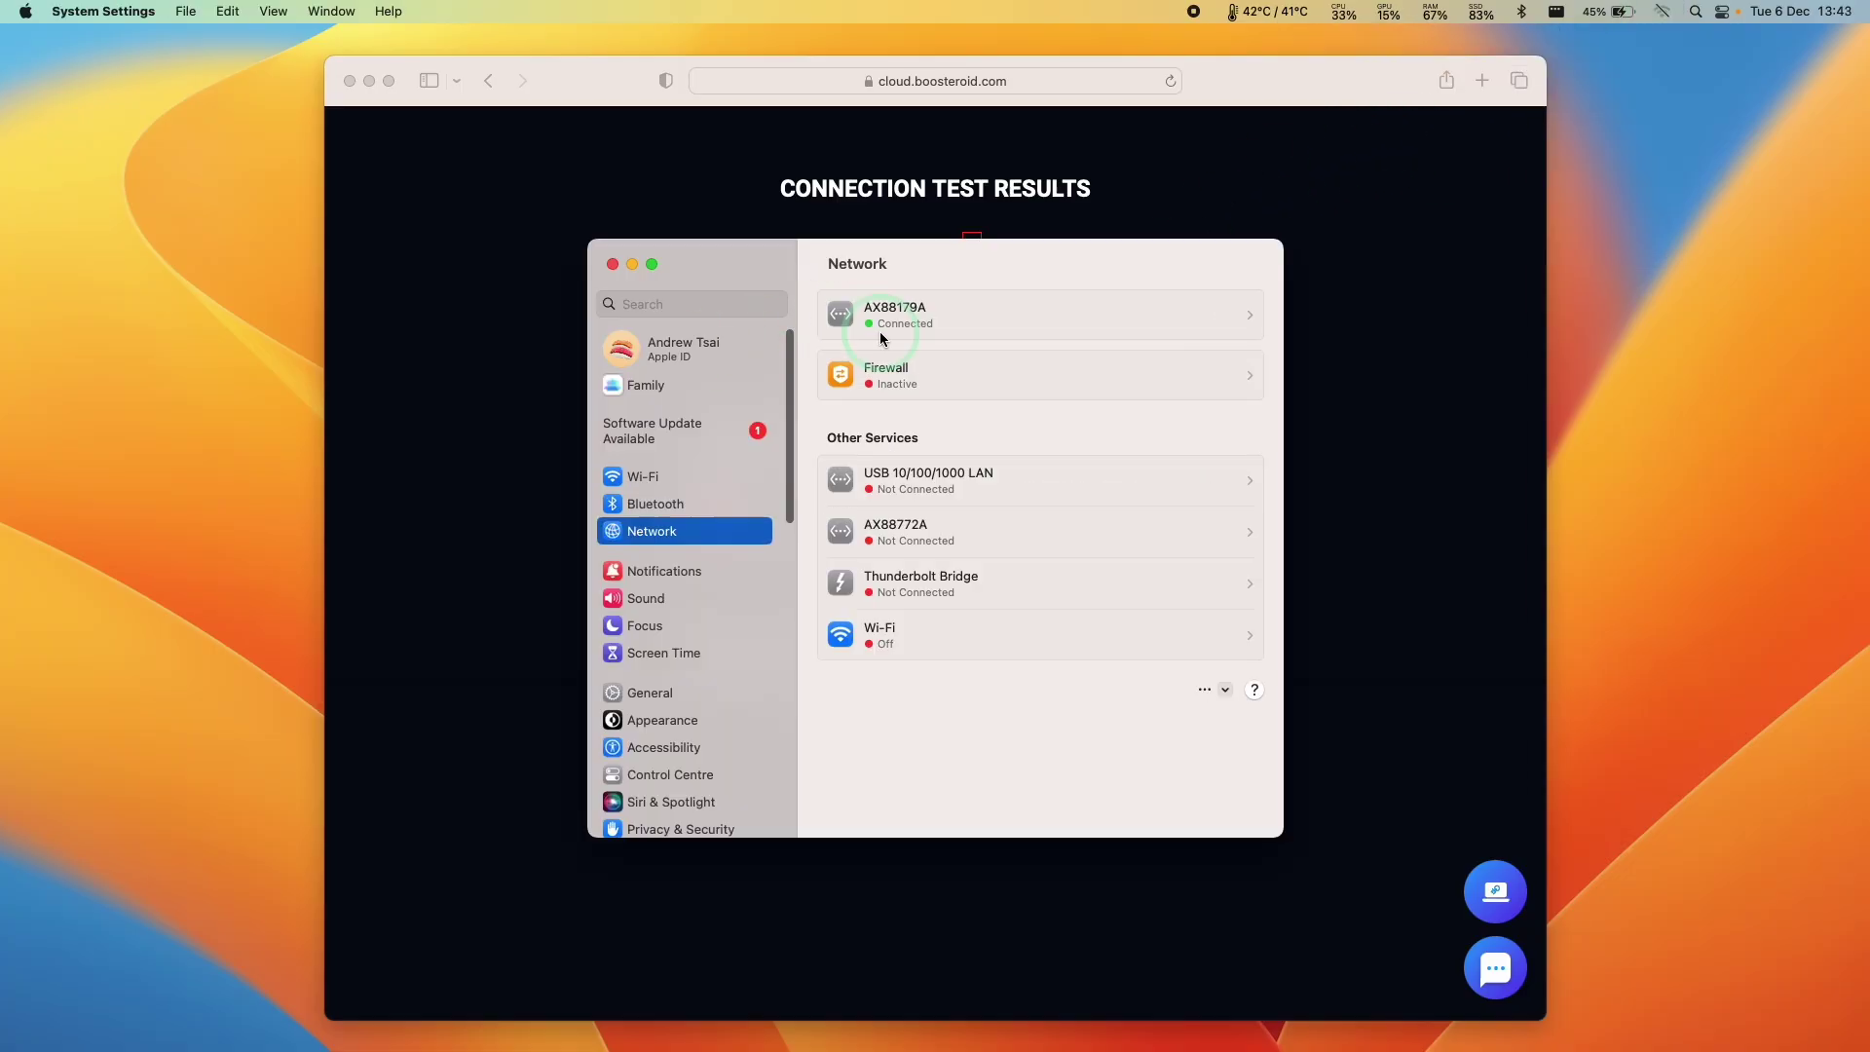
pyautogui.click(881, 331)
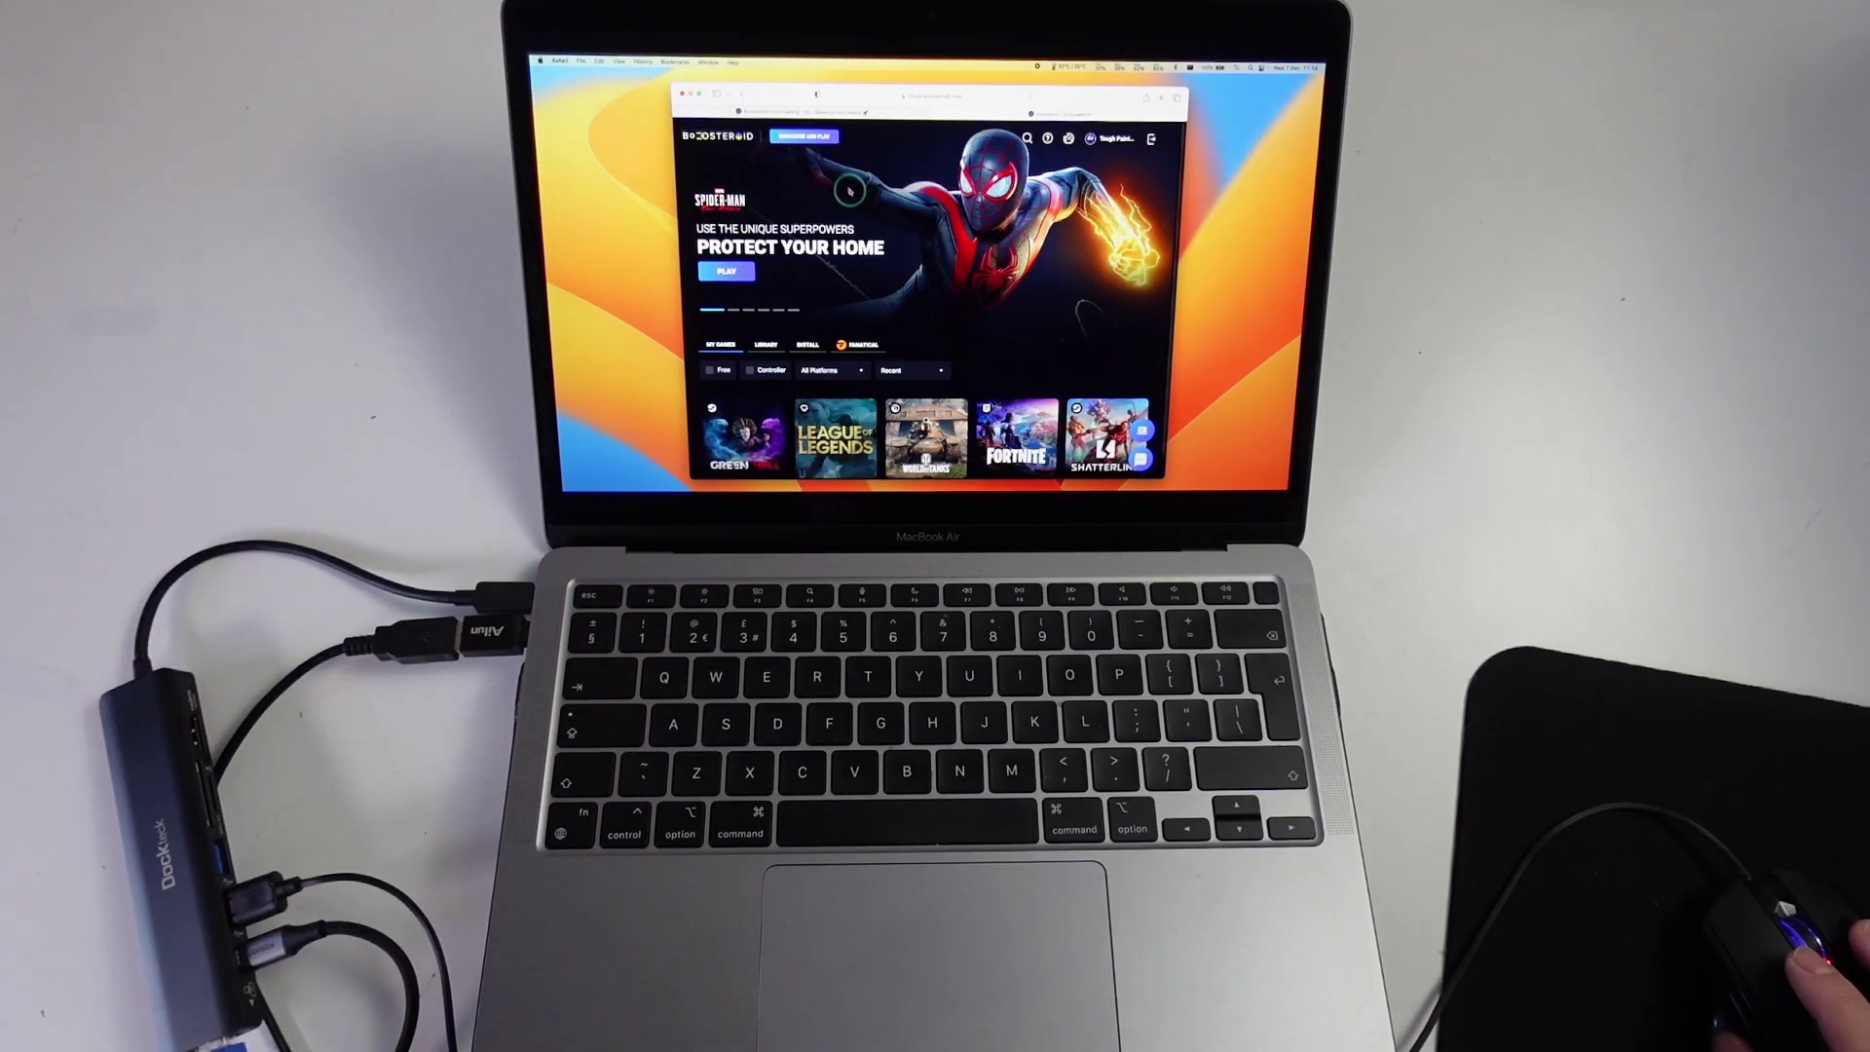
# Start a subscription and proceed through the checkout for the Boosteroid Start plan.
pyautogui.click(805, 136)
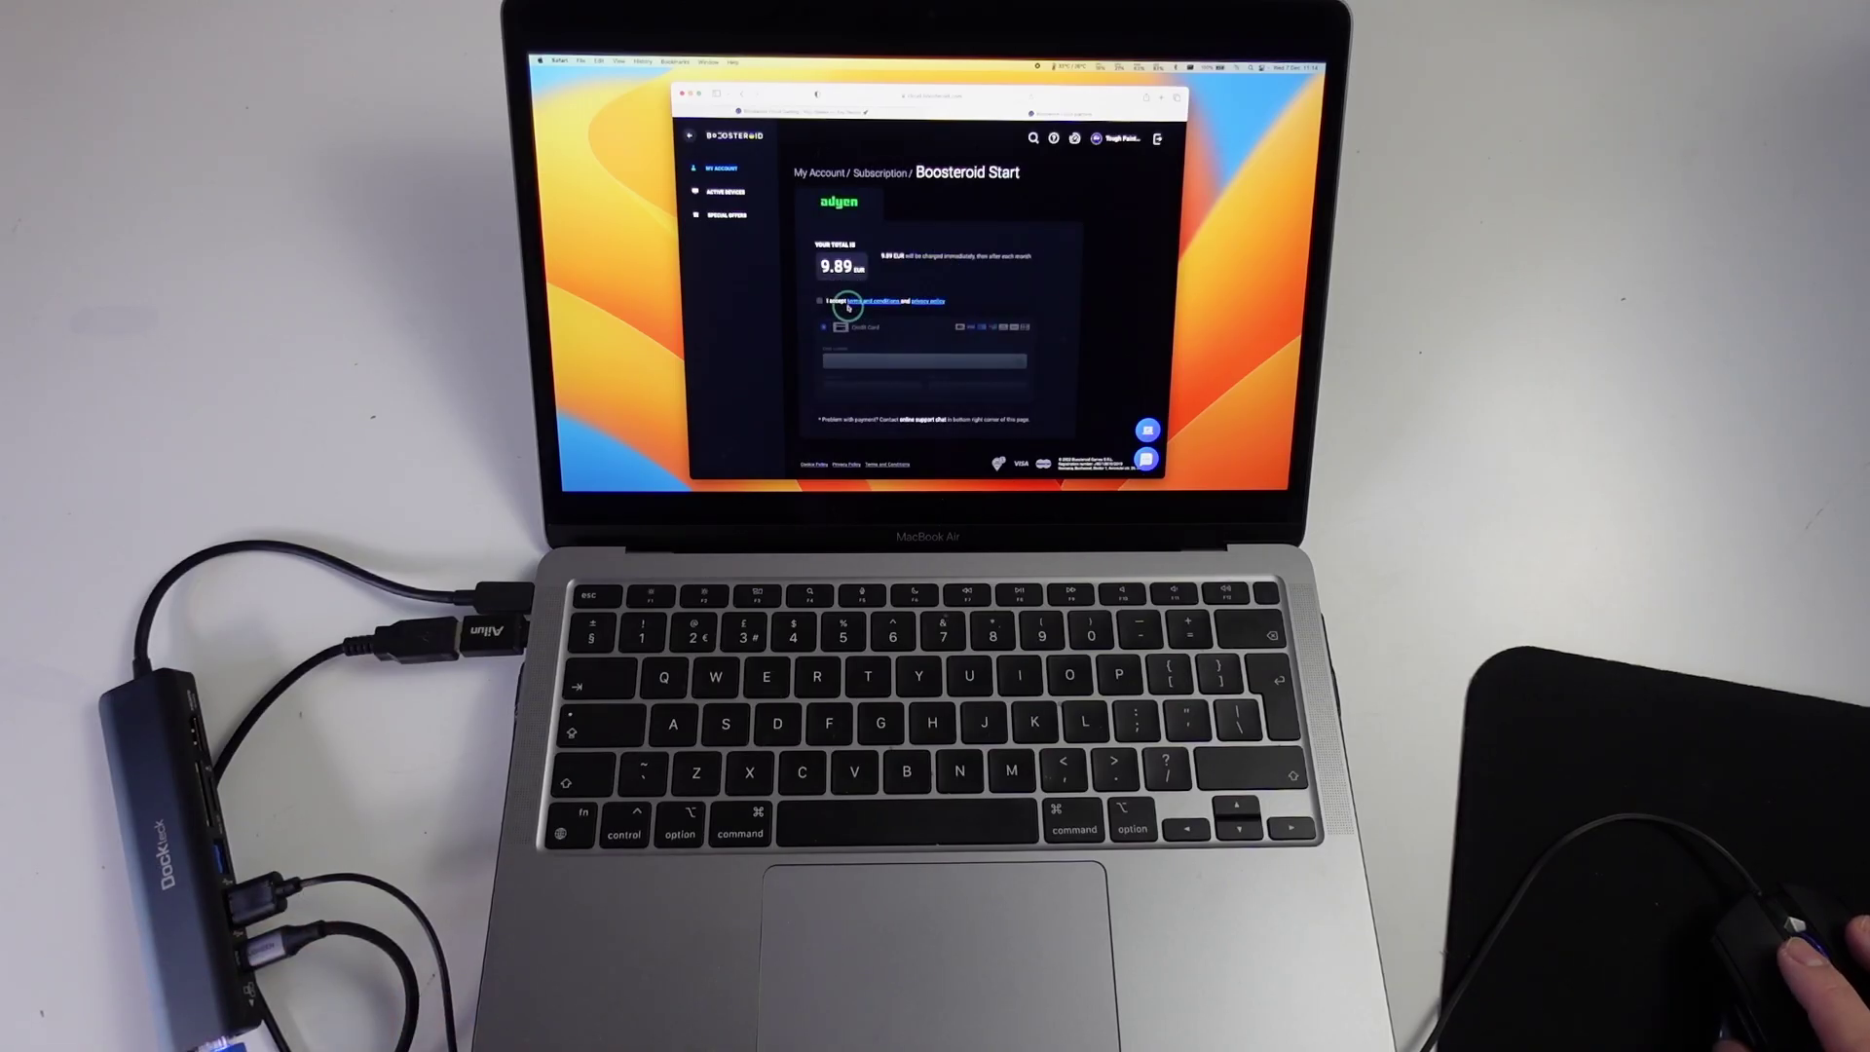
pyautogui.click(564, 579)
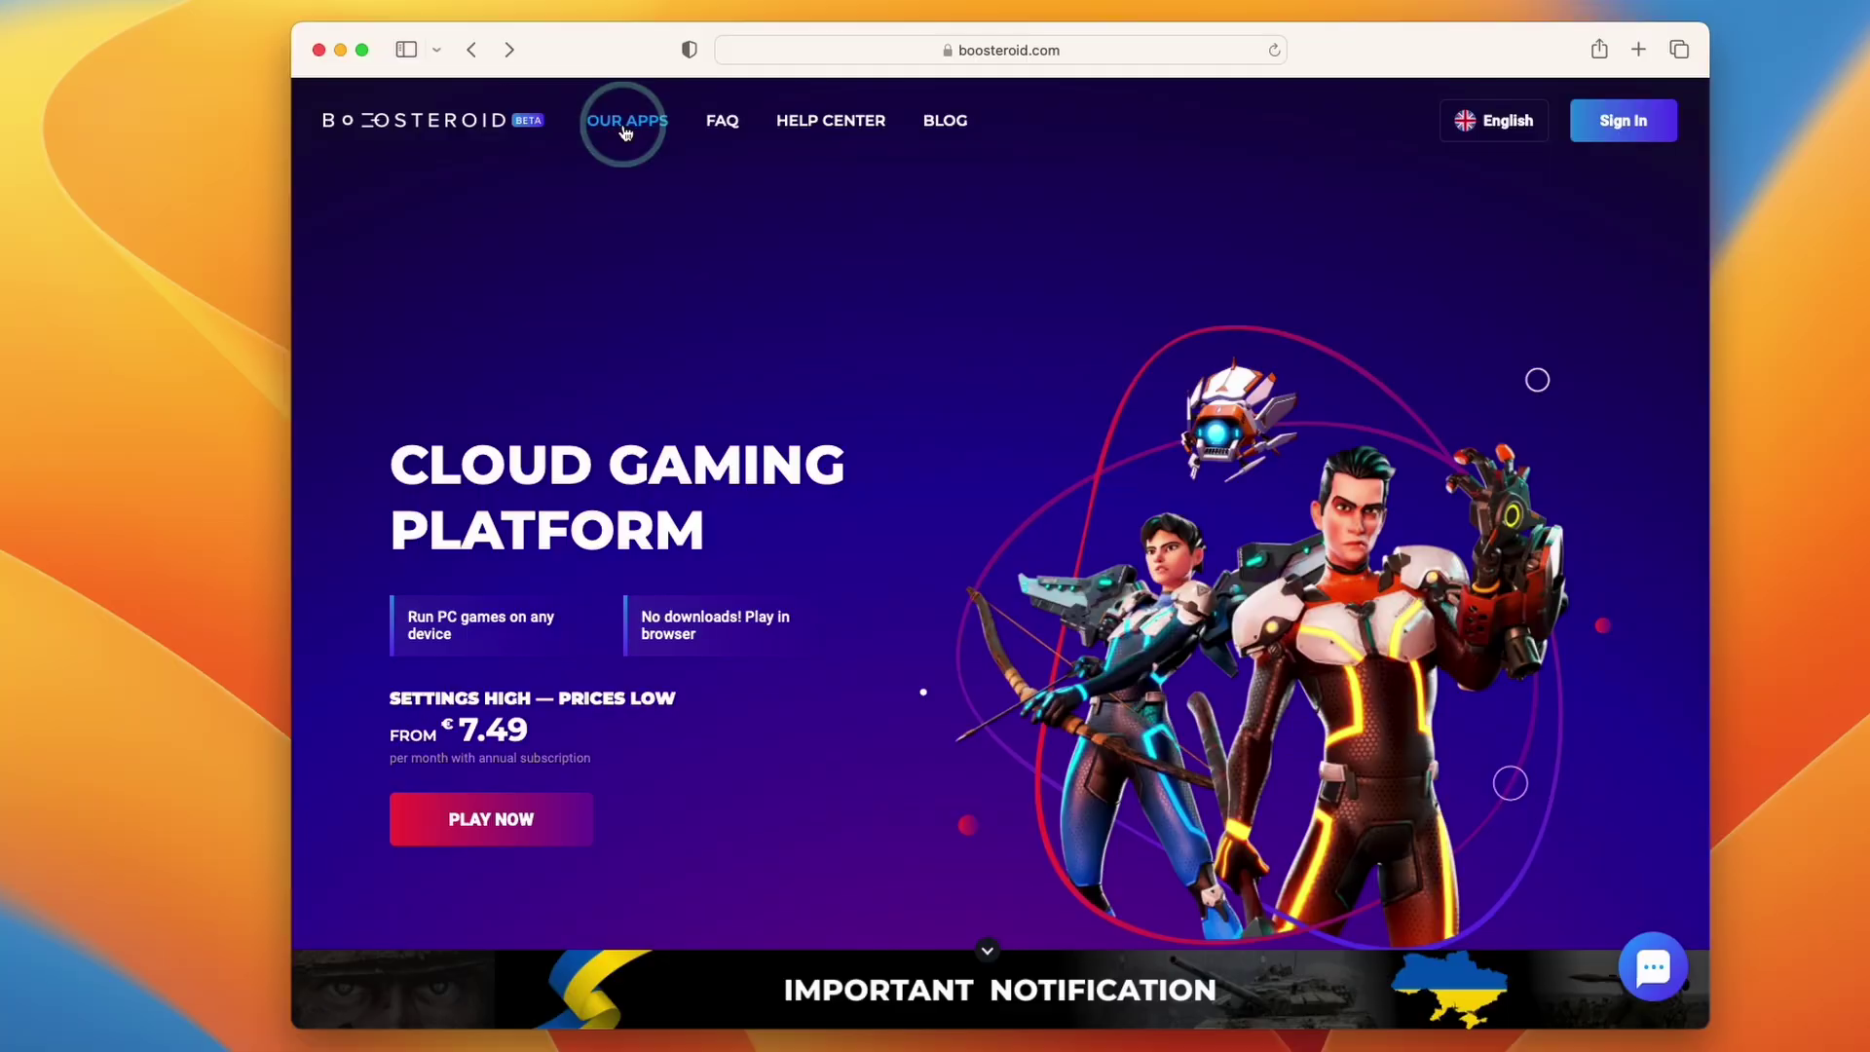
# Download the macOS version of the Boosteroid app from the site's apps page and minimise the browser window.
pyautogui.click(626, 124)
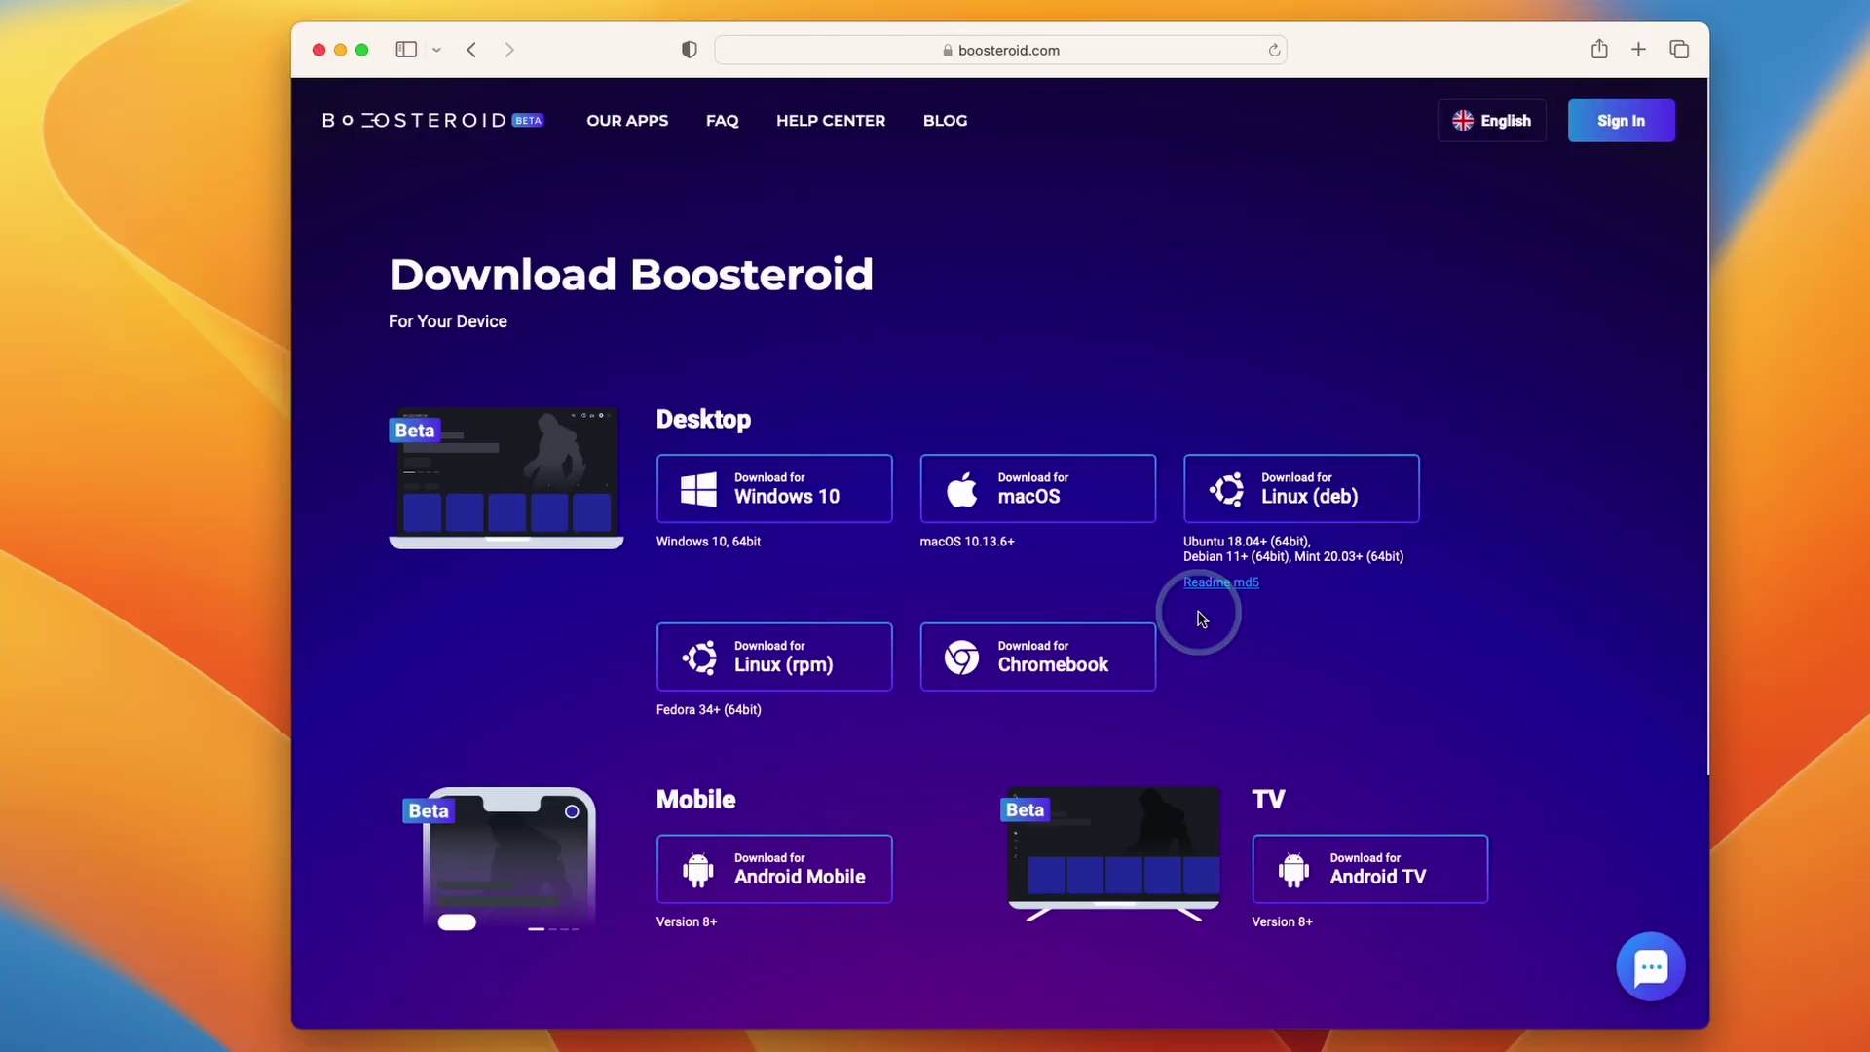
pyautogui.click(1011, 503)
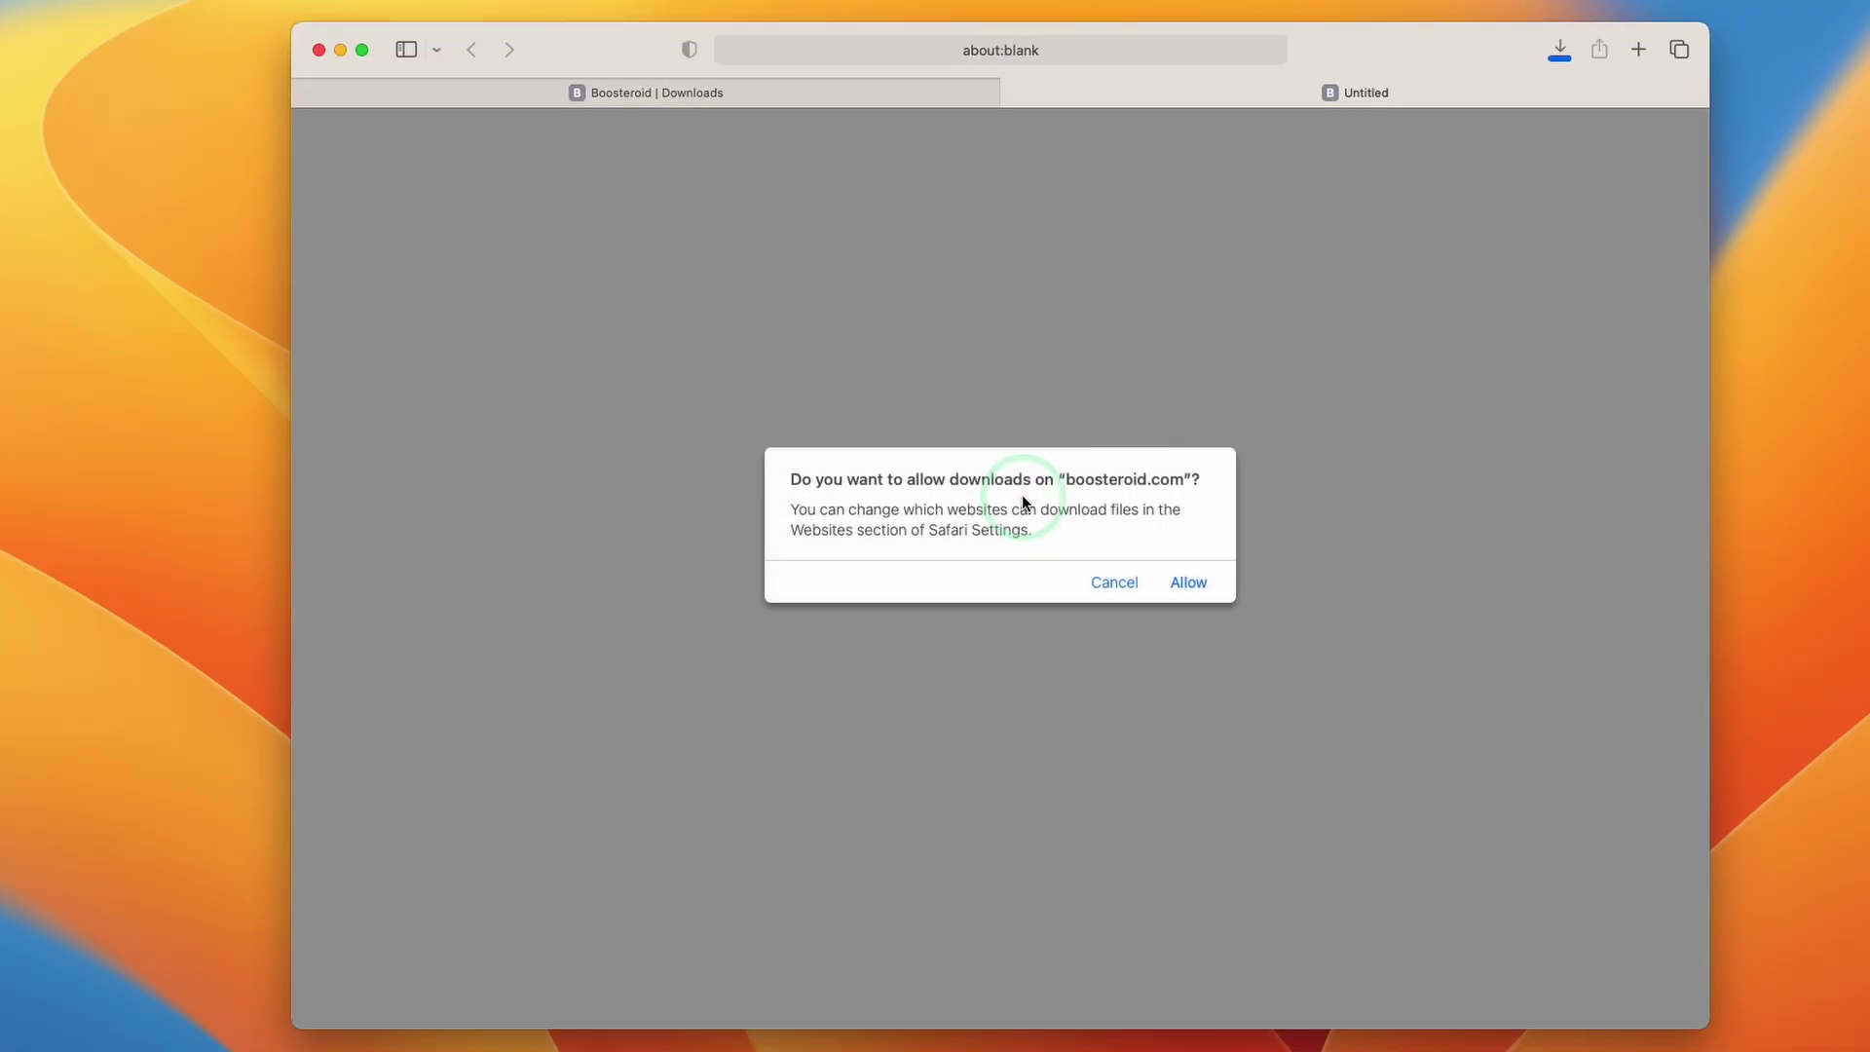
pyautogui.click(1188, 581)
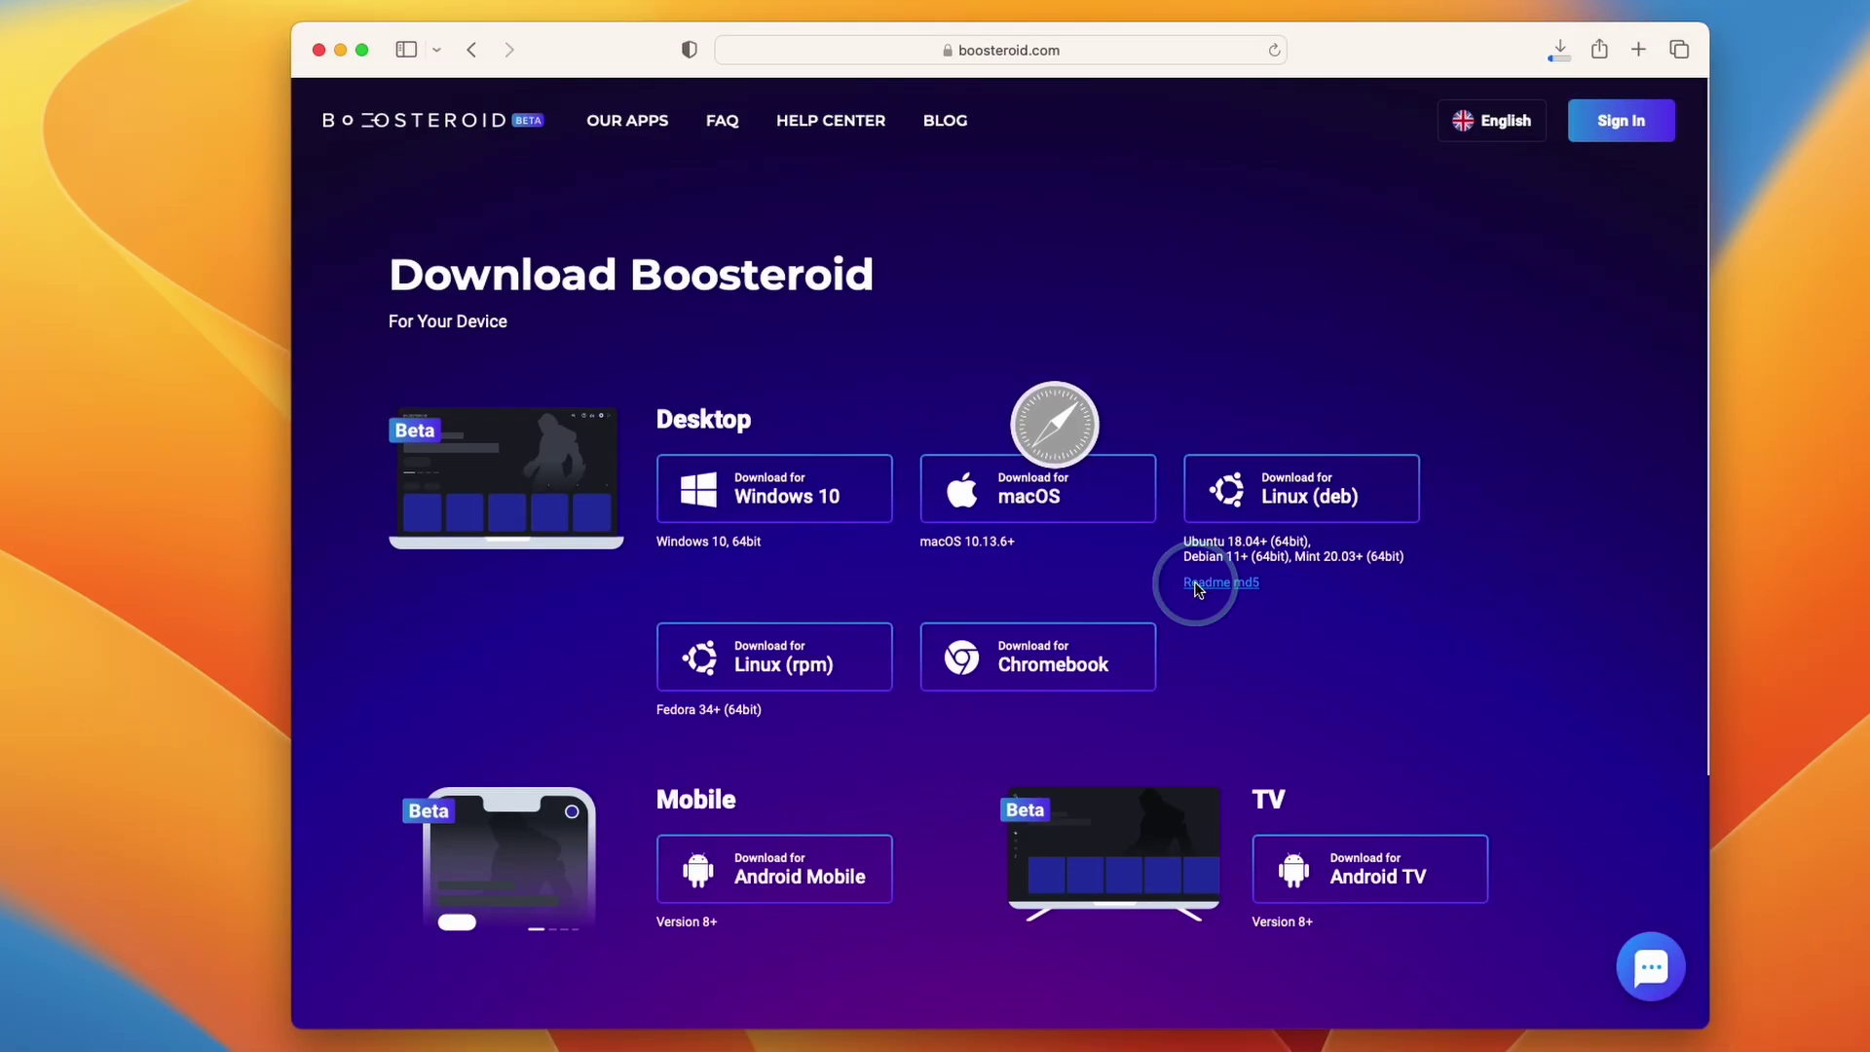
pyautogui.click(340, 50)
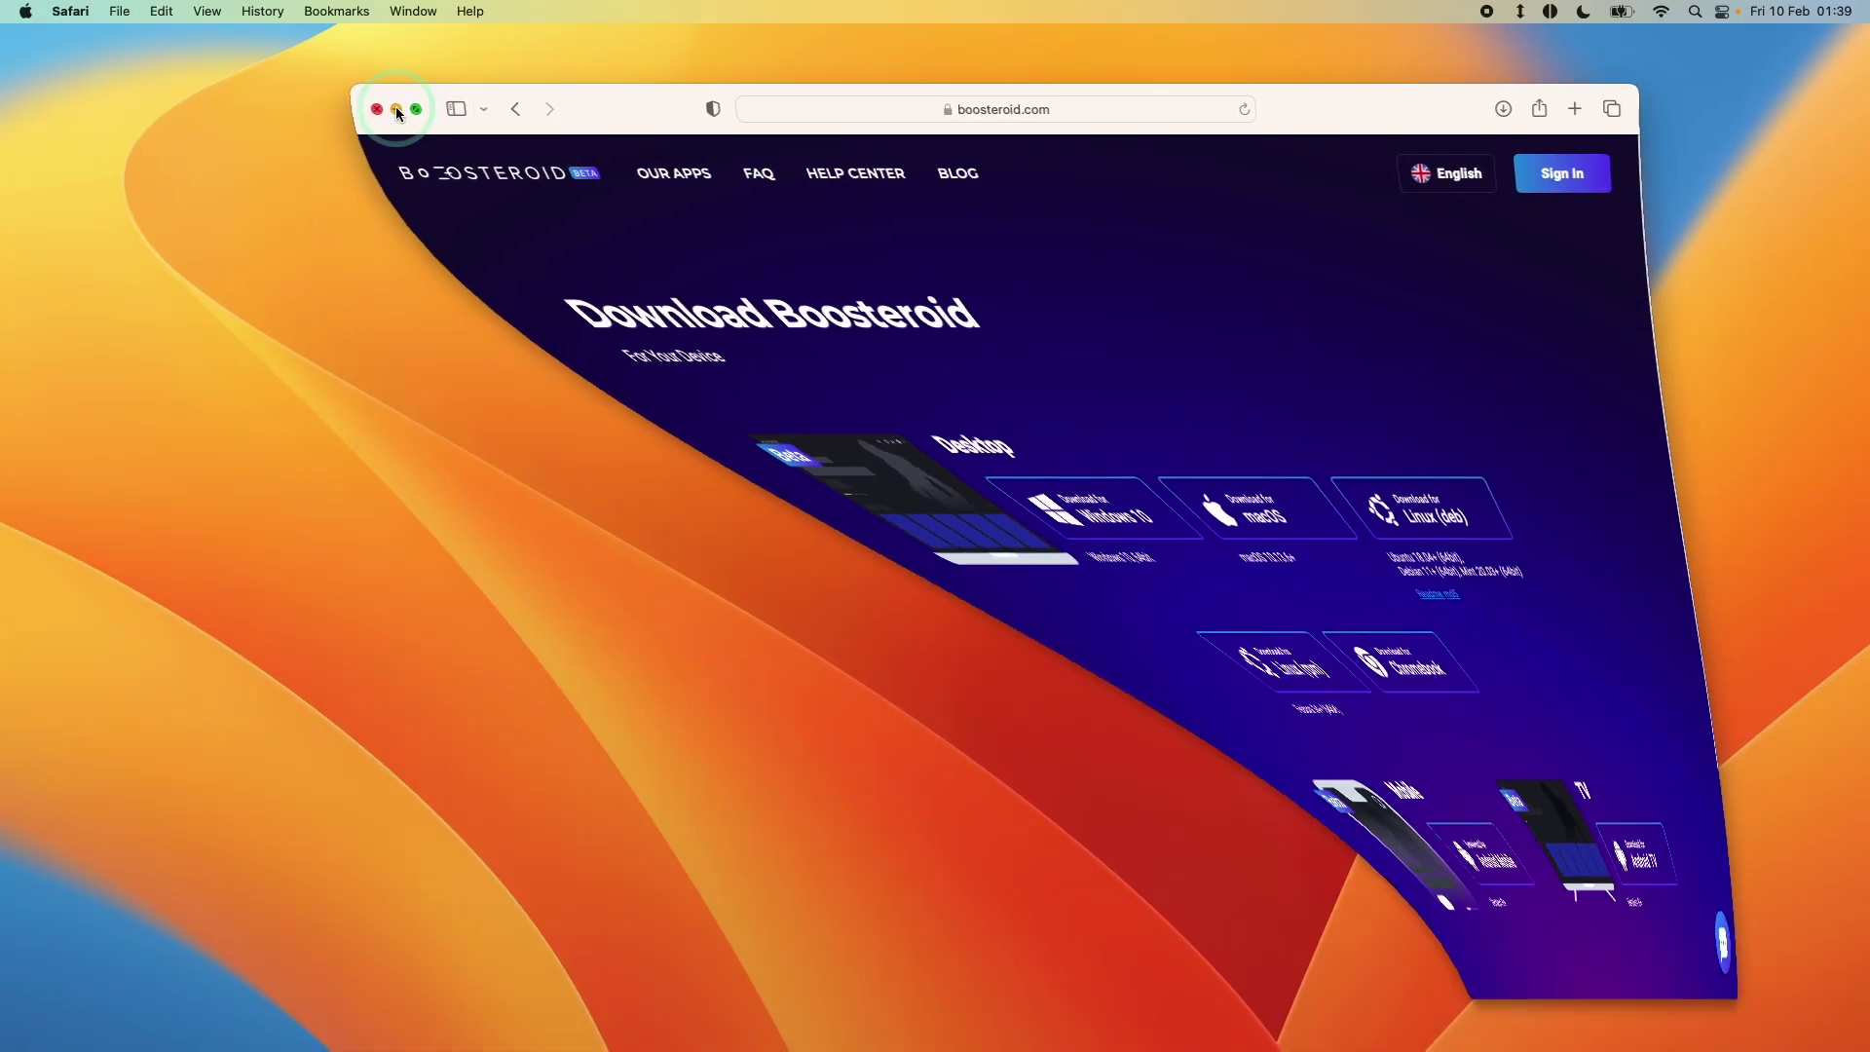
# Open the Downloads folder in Finder and mount boosteroid-install-x64.dmg.
pyautogui.moveTo(238, 1015)
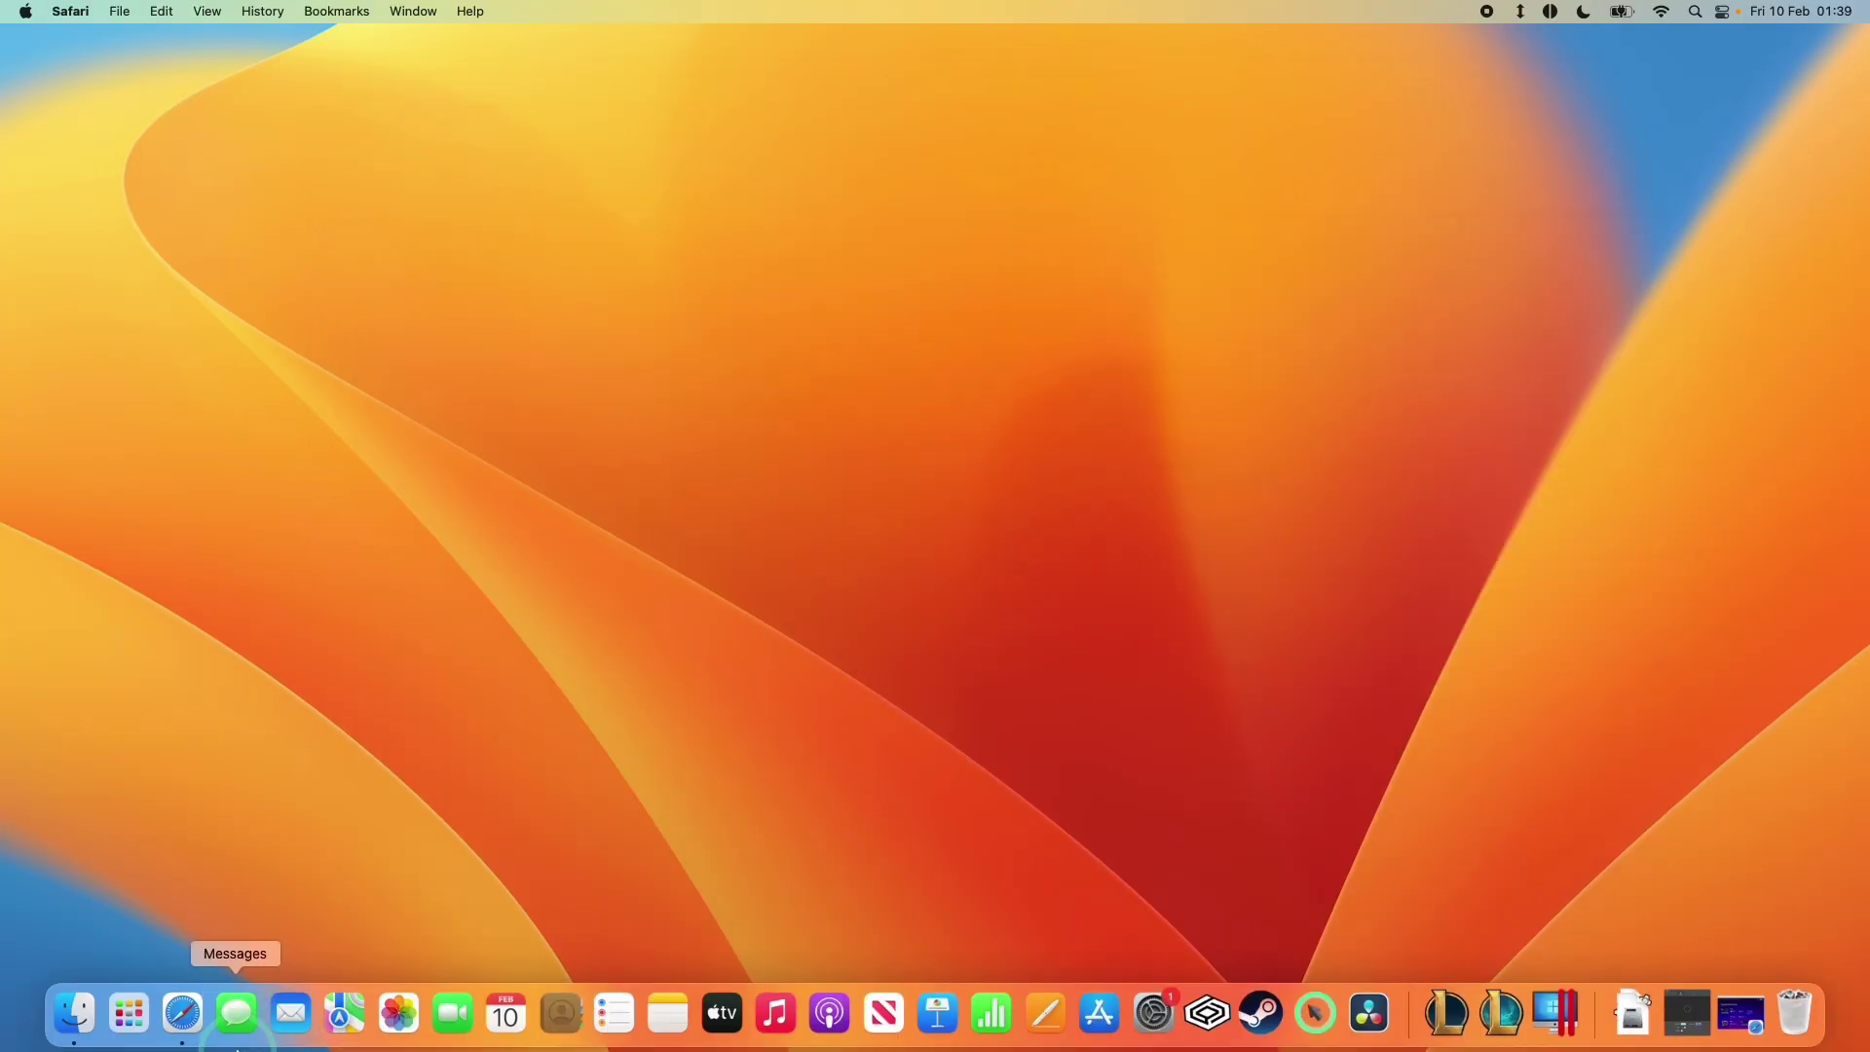
pyautogui.click(75, 1004)
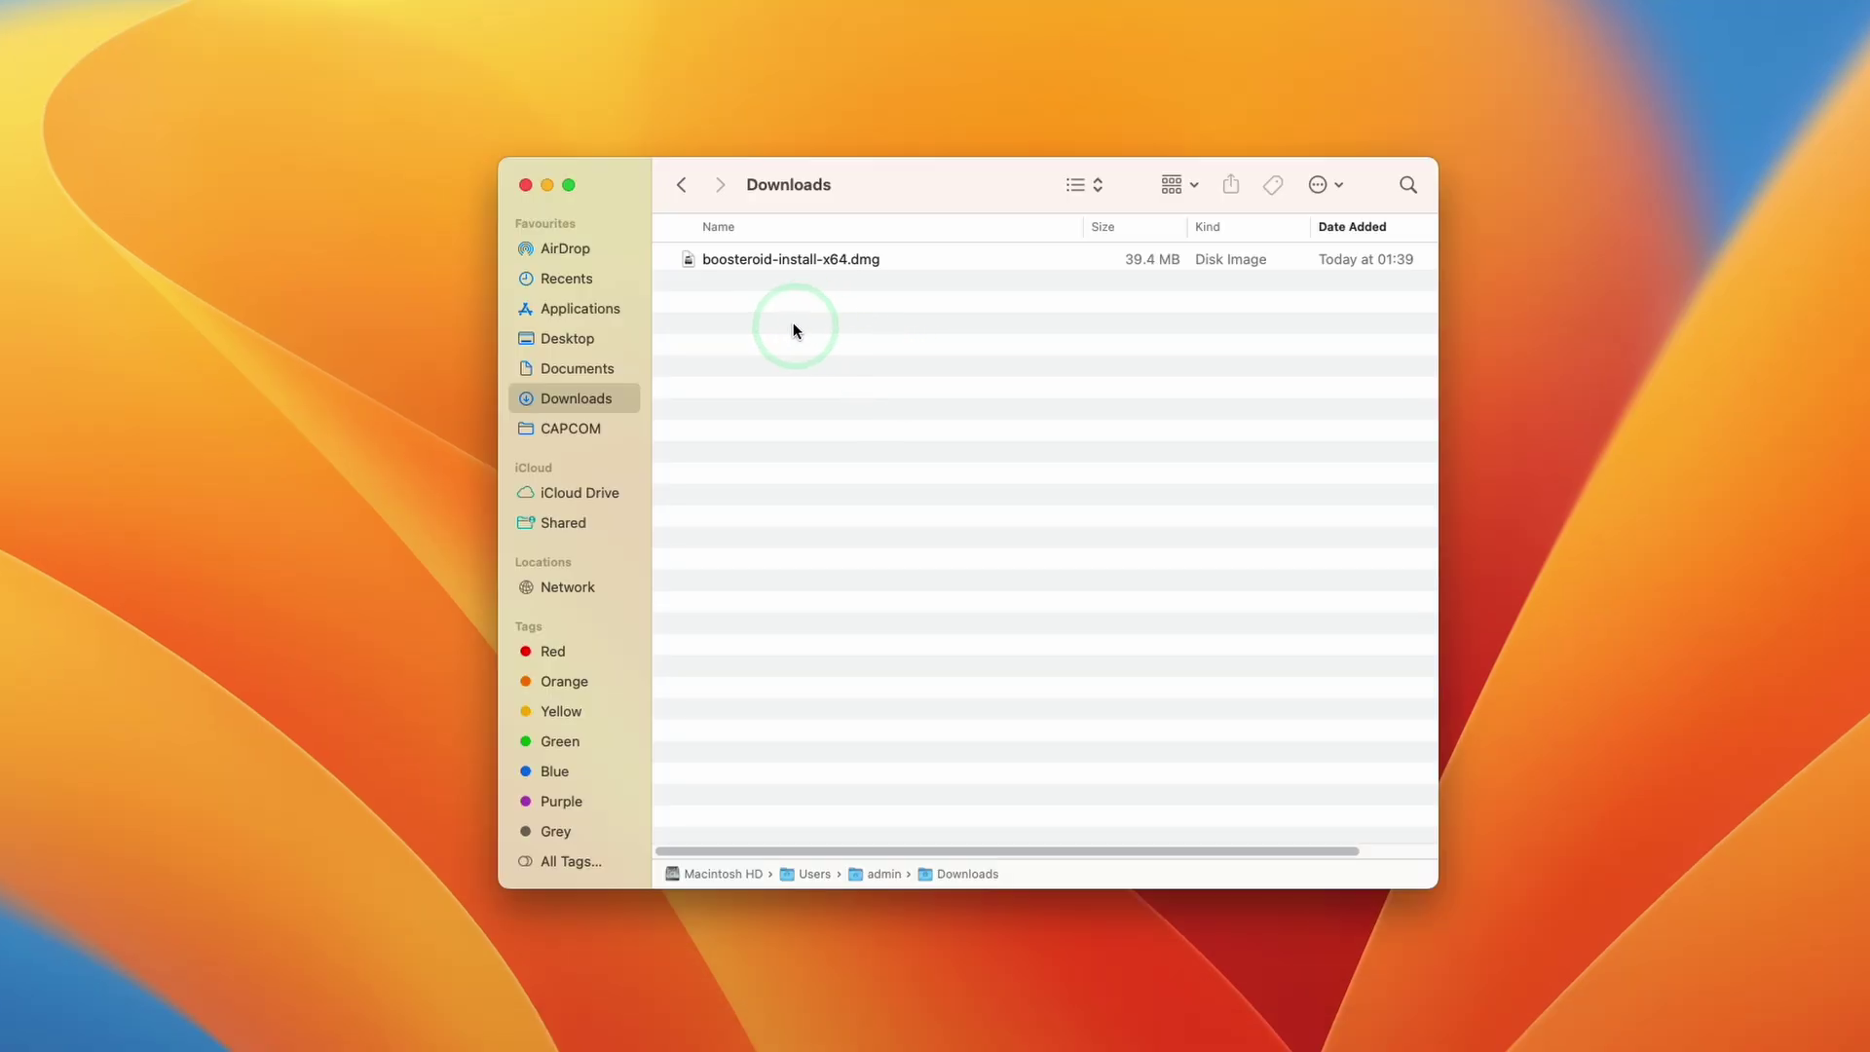
pyautogui.click(733, 261)
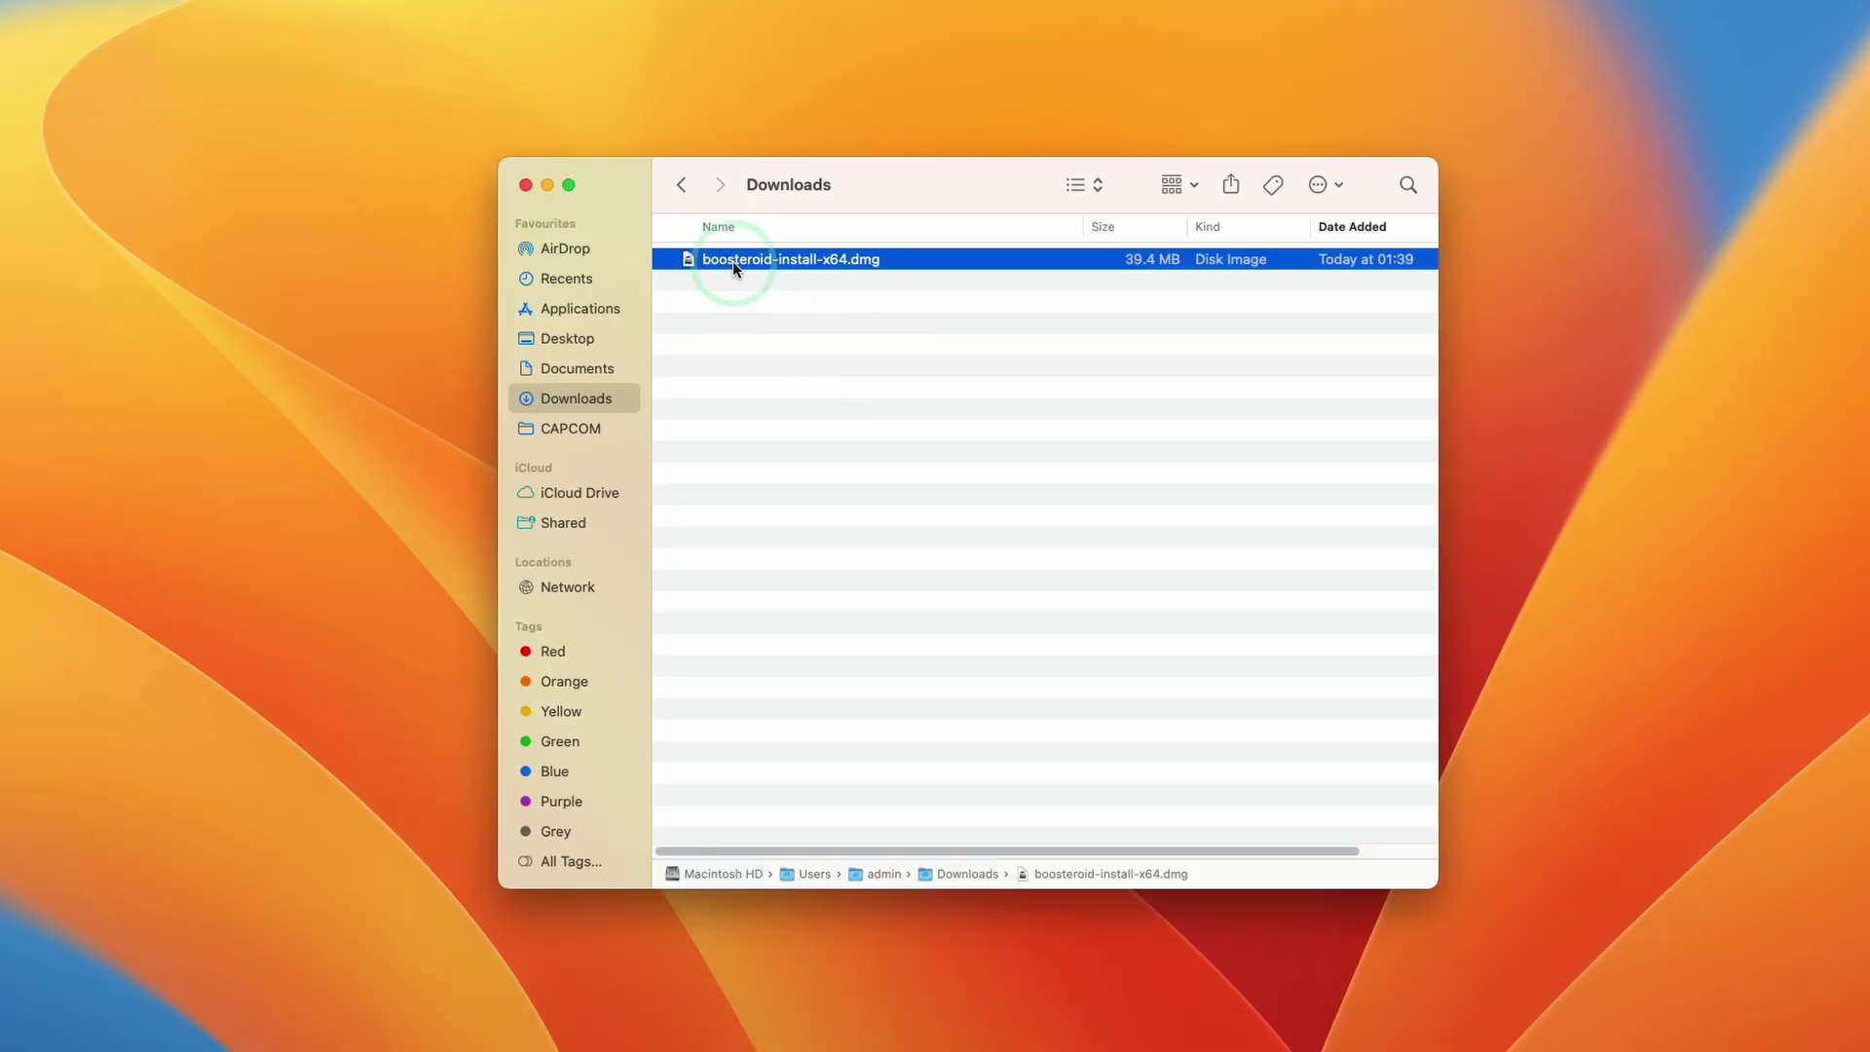
pyautogui.doubleClick(826, 260)
# Copy Boosteroid from the disk image into the Applications folder and close the disk image window.
pyautogui.click(804, 261)
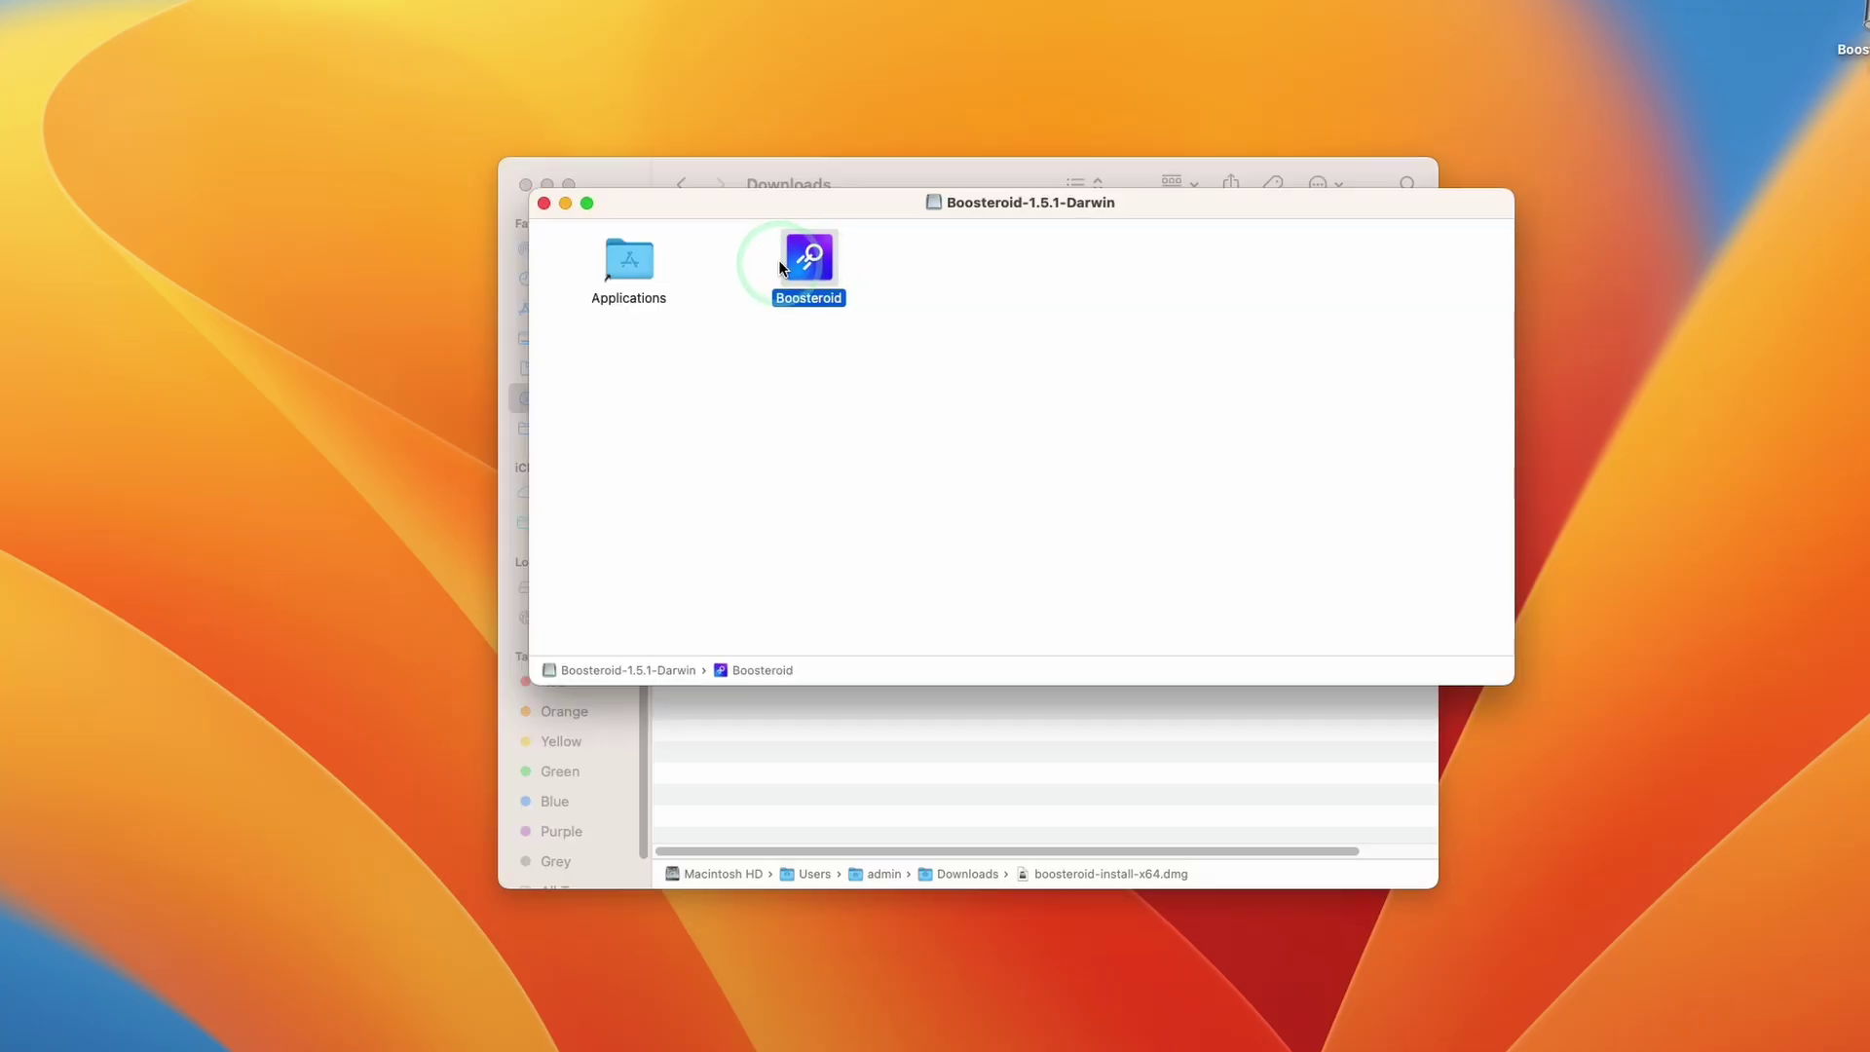
pyautogui.moveTo(805, 263); pyautogui.dragTo(629, 264)
pyautogui.click(546, 203)
# Launch Boosteroid from the Applications folder and allow the downloaded app to open.
pyautogui.click(575, 308)
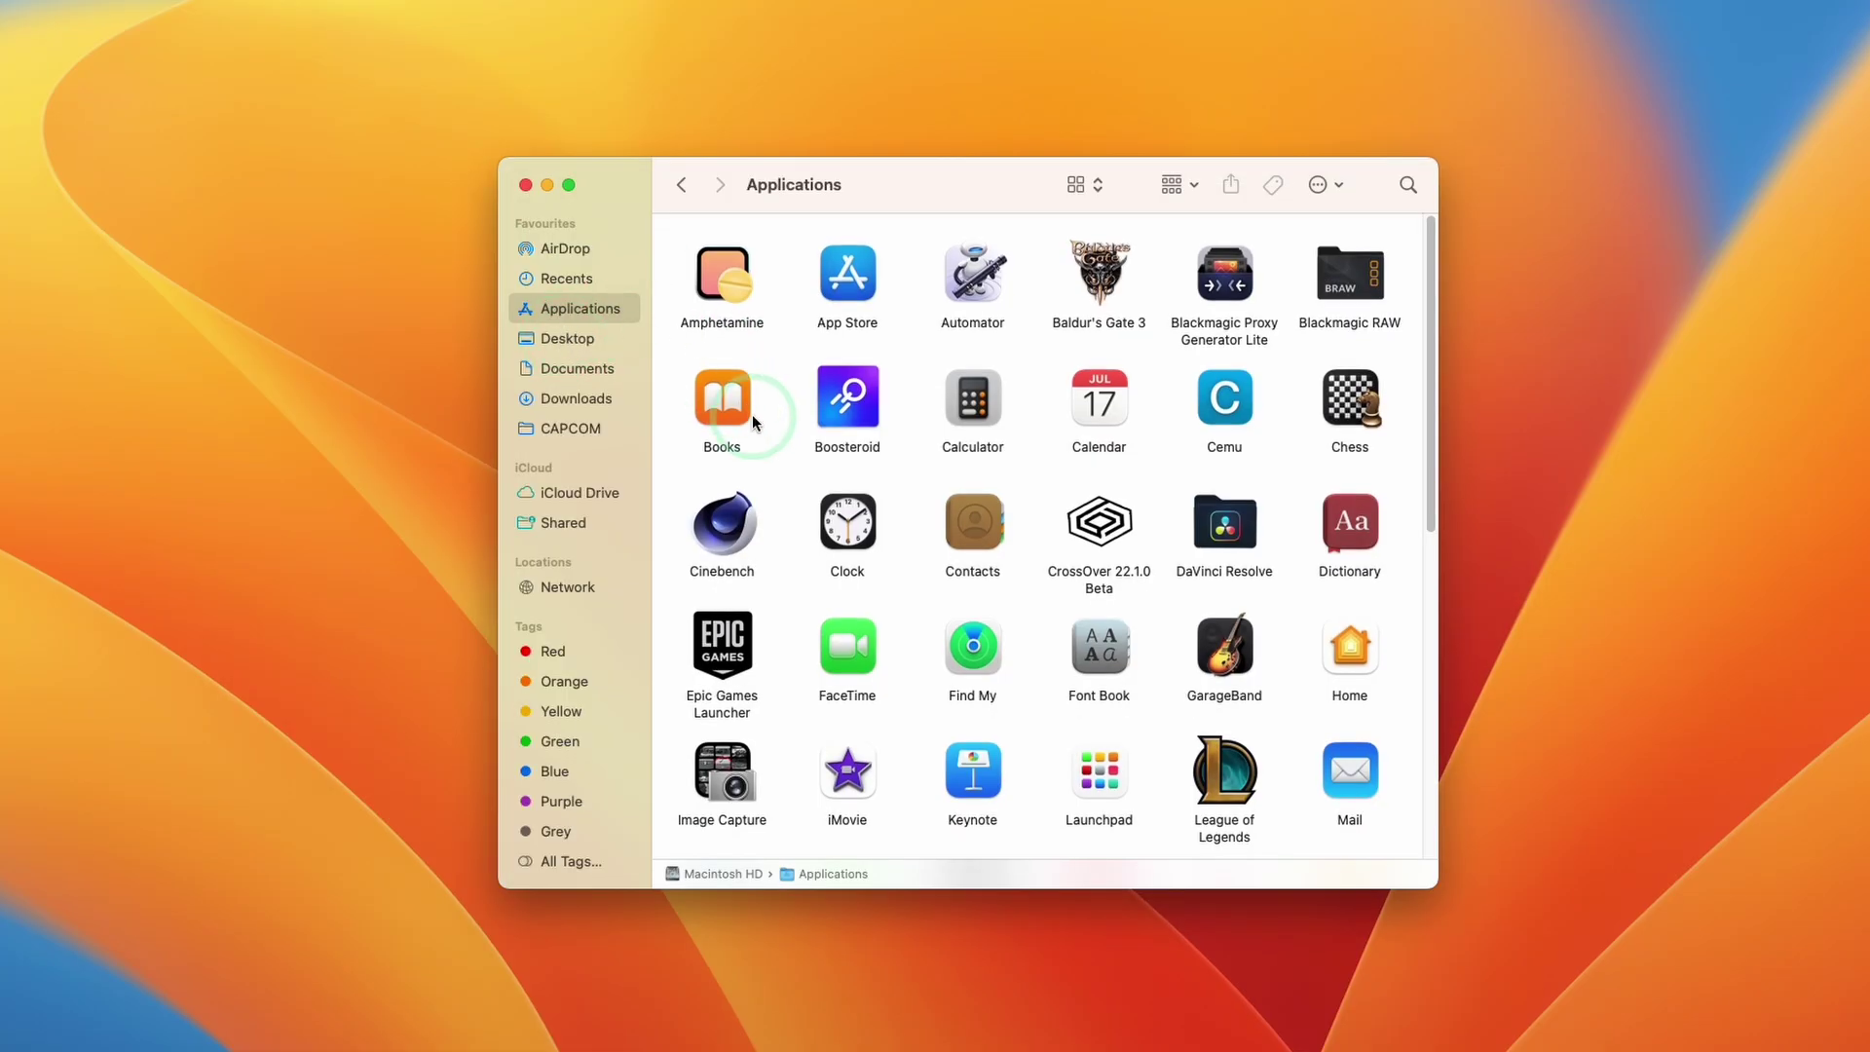
pyautogui.click(827, 418)
pyautogui.click(857, 392)
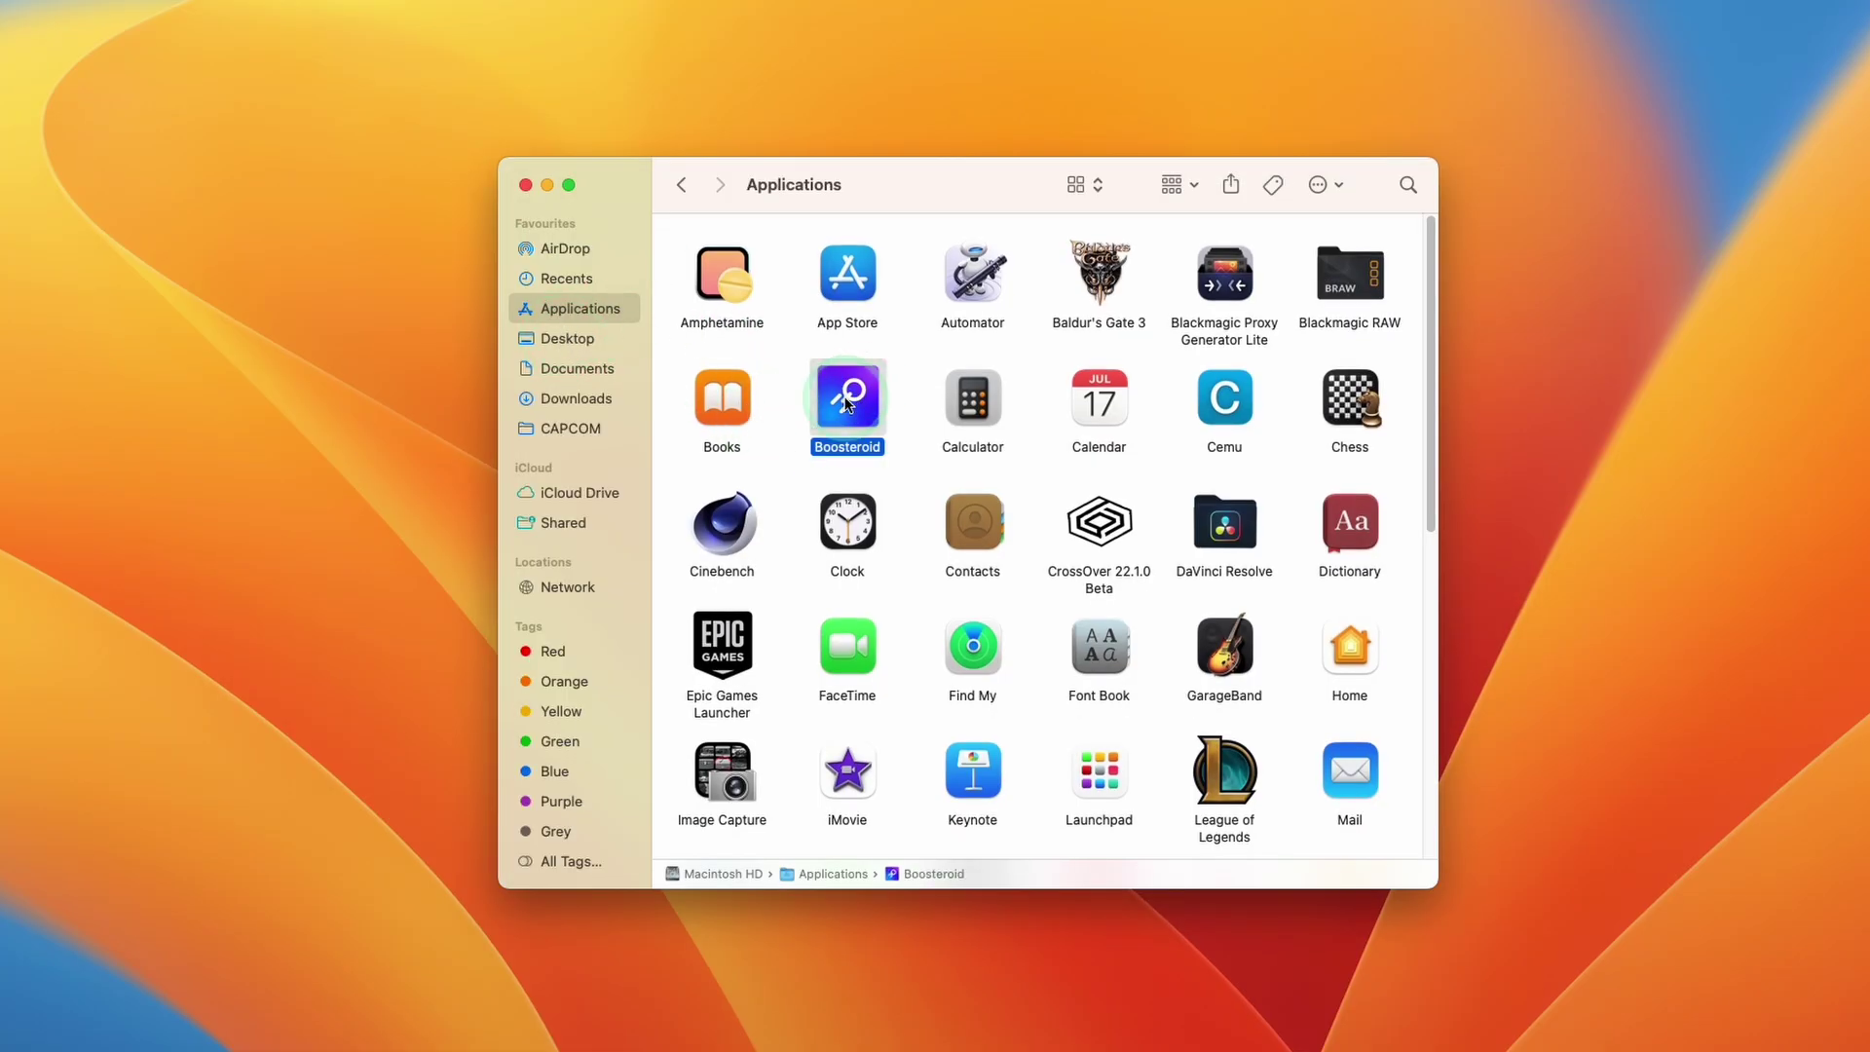
pyautogui.doubleClick(846, 400)
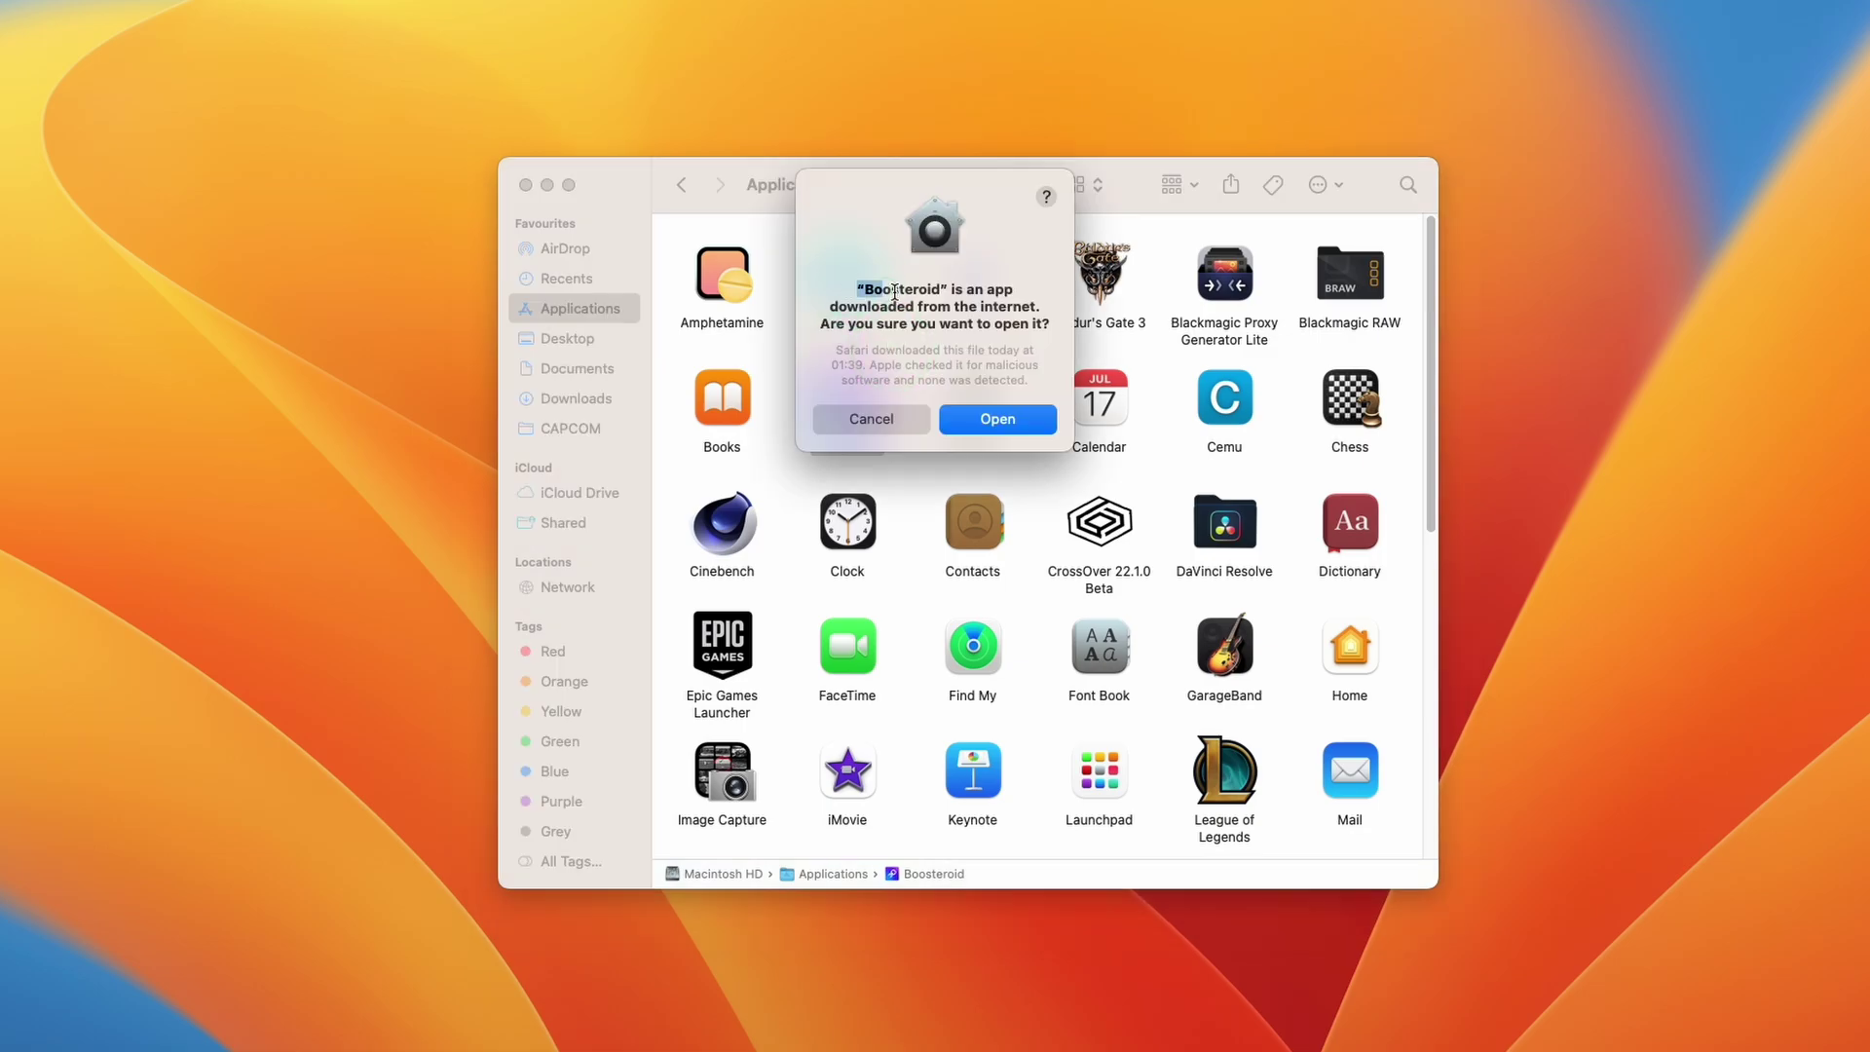
pyautogui.moveTo(894, 292); pyautogui.dragTo(1011, 338)
pyautogui.click(1020, 331)
pyautogui.click(979, 423)
pyautogui.click(977, 419)
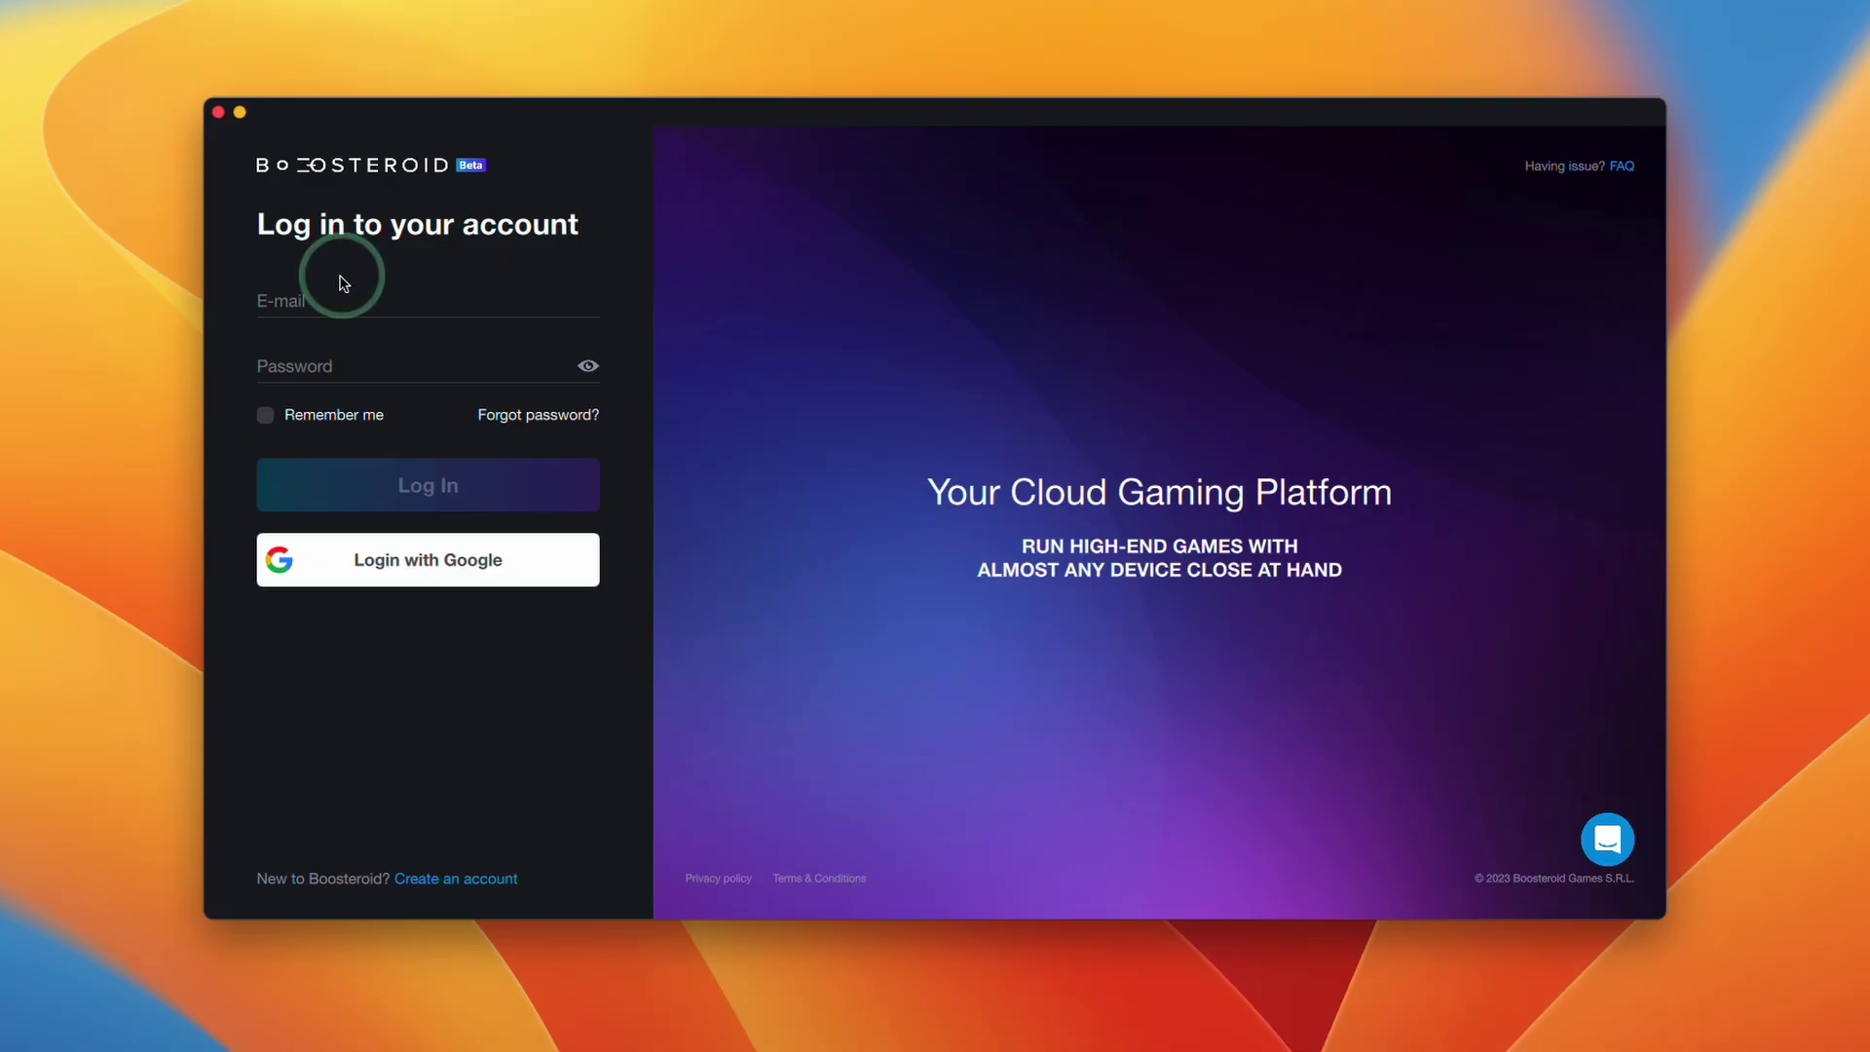
# Log in to the Boosteroid app with the account credentials and dismiss the What's New notice.
pyautogui.click(336, 289)
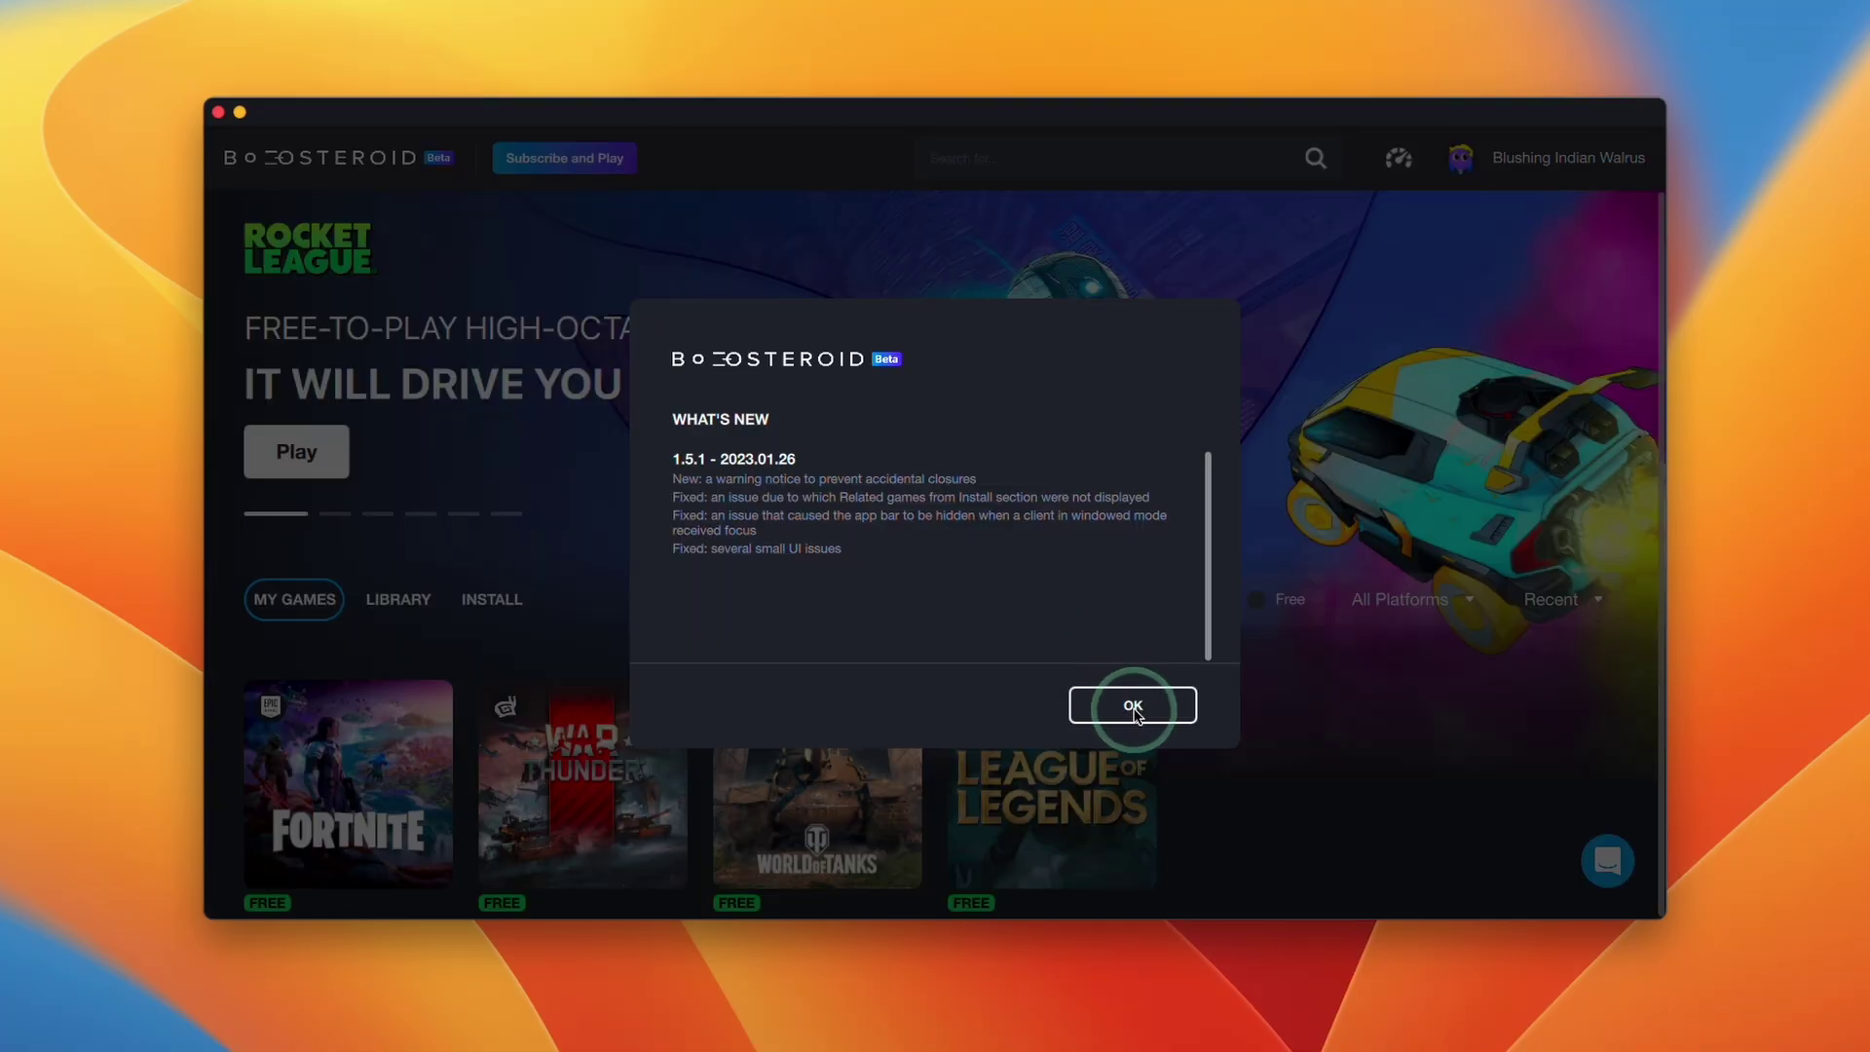
pyautogui.click(1135, 710)
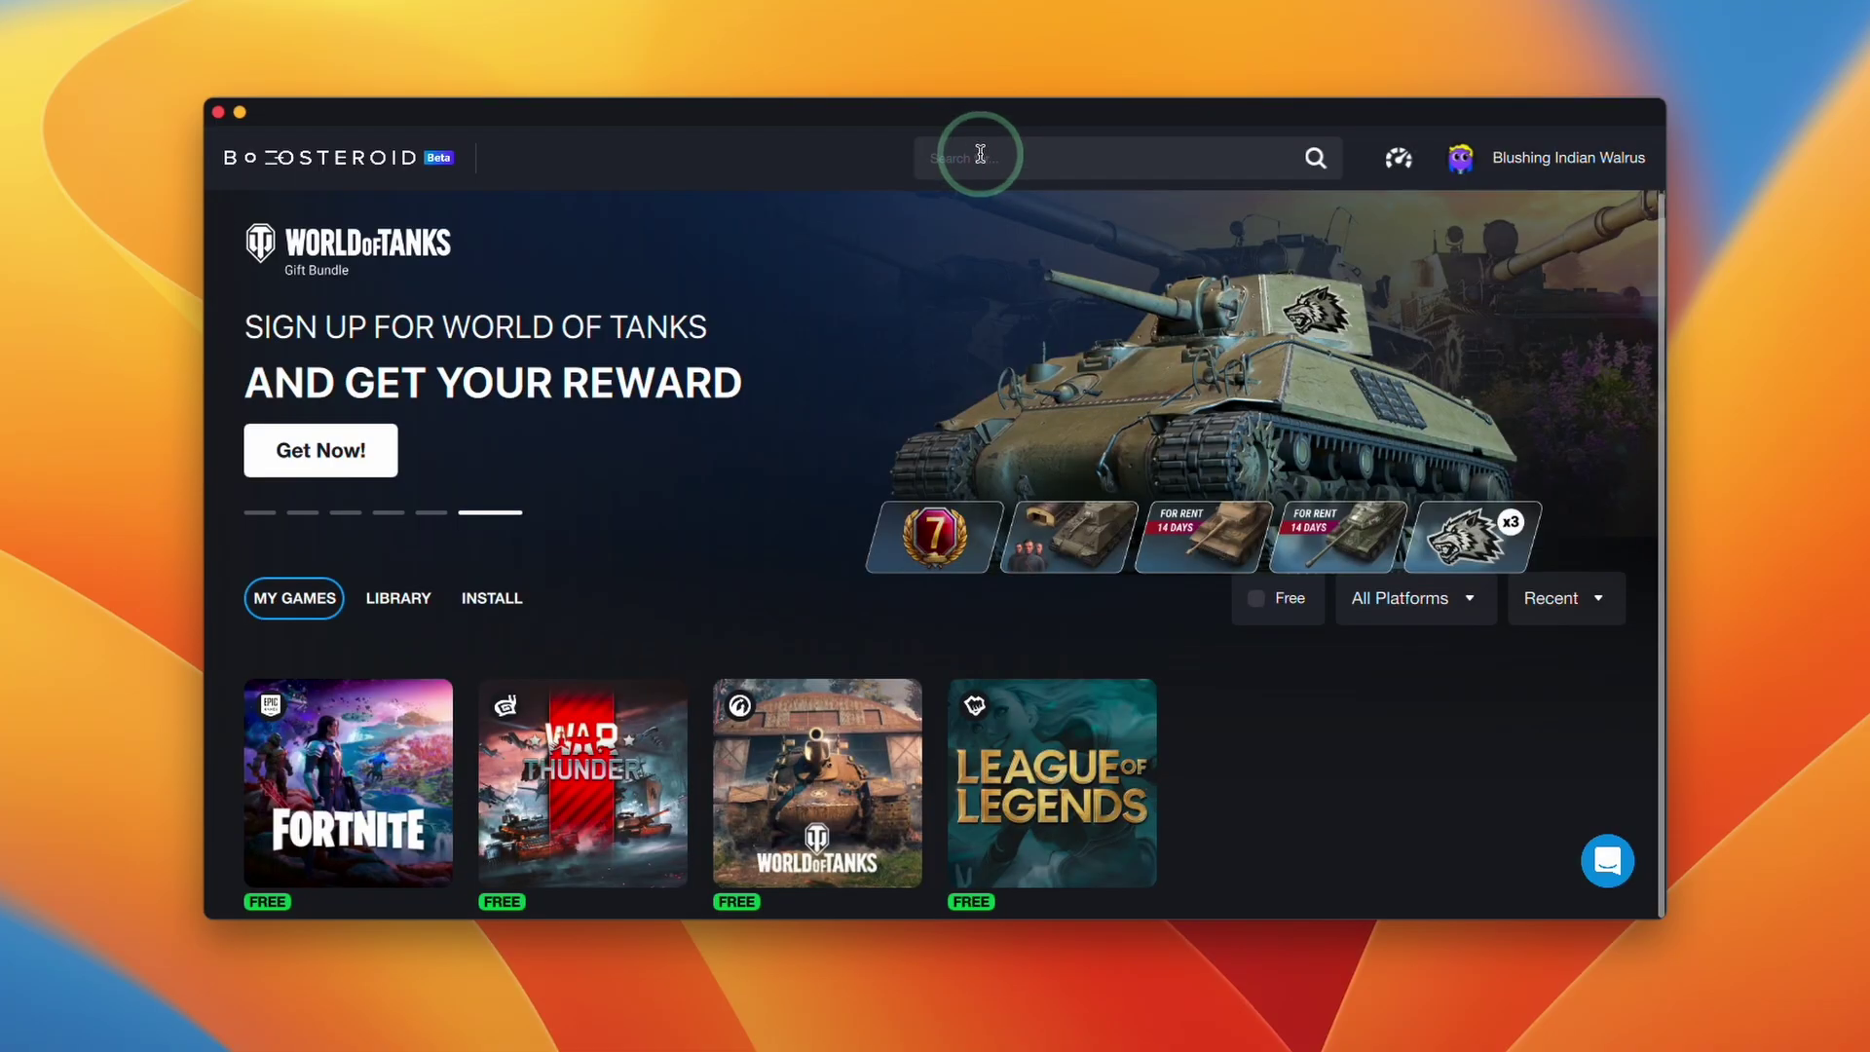
# Search the game catalogue for "hogwarts" and add Hogwarts Legacy (Steam) to My Games.
pyautogui.click(980, 154)
pyautogui.write('Hogwarts')
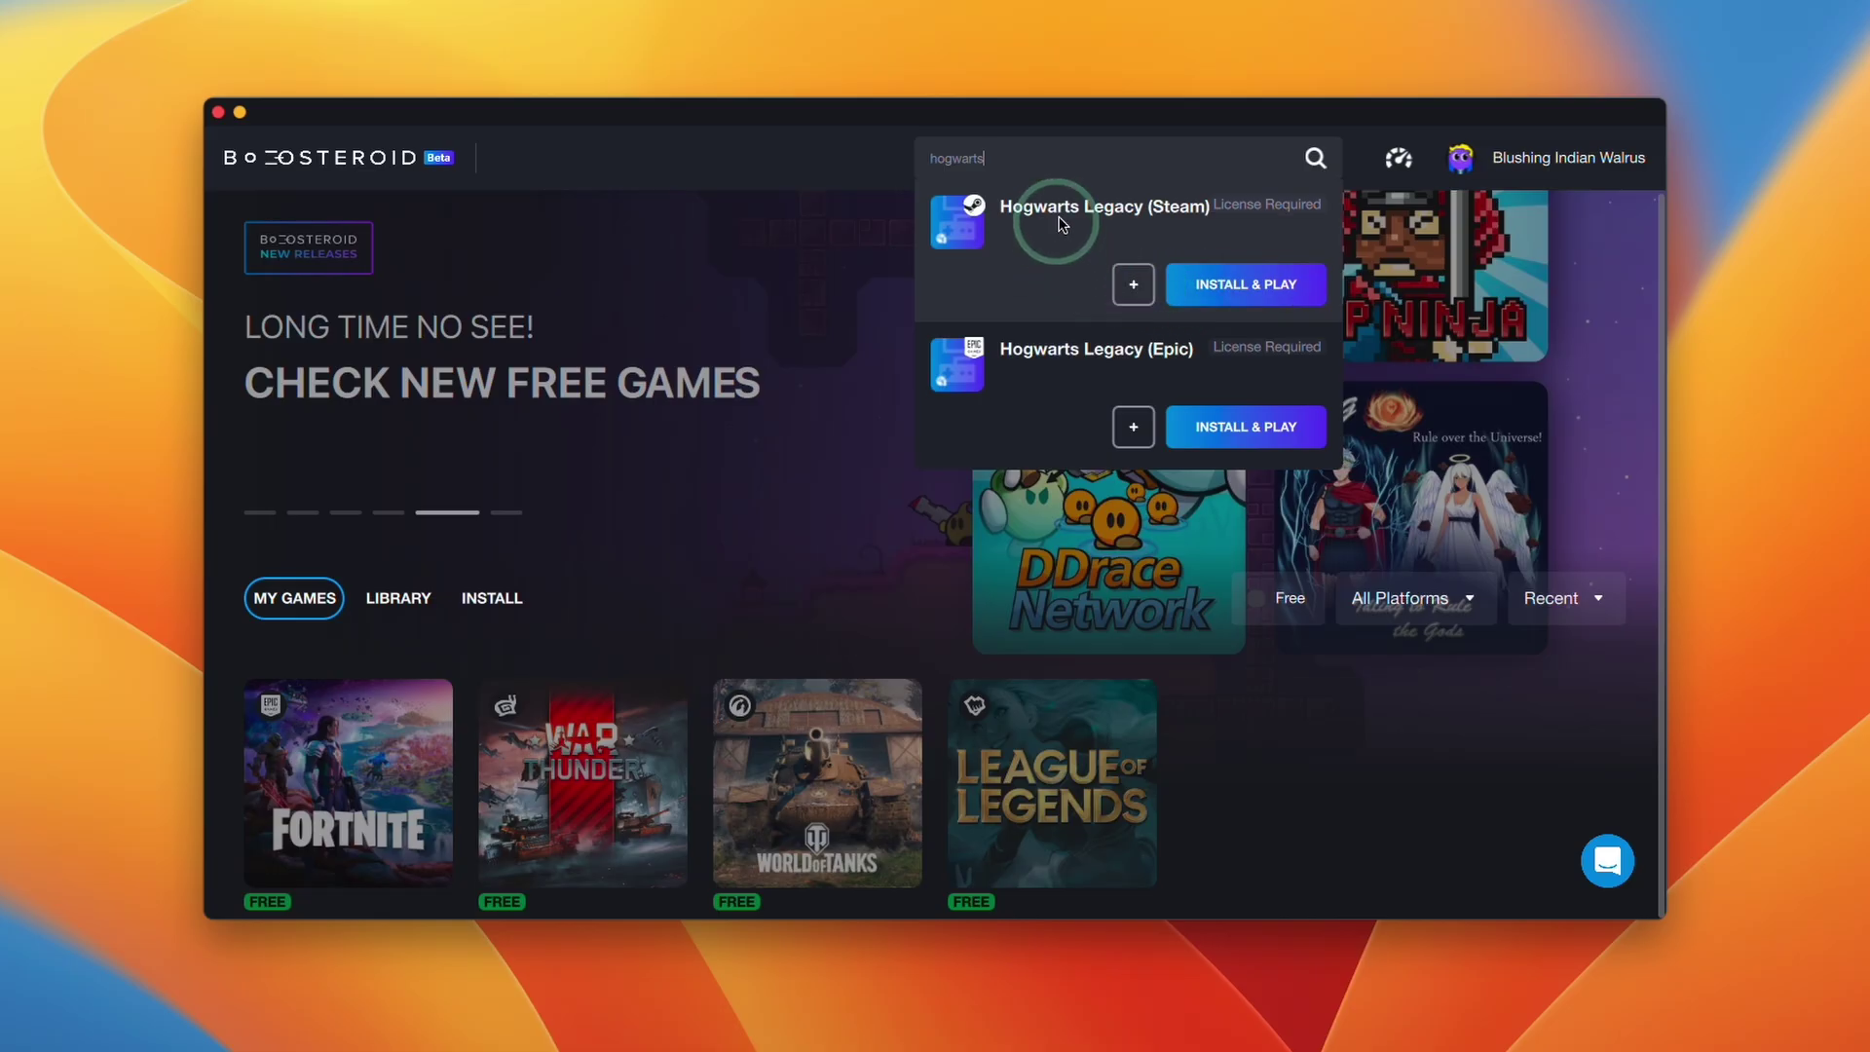
pyautogui.click(1134, 285)
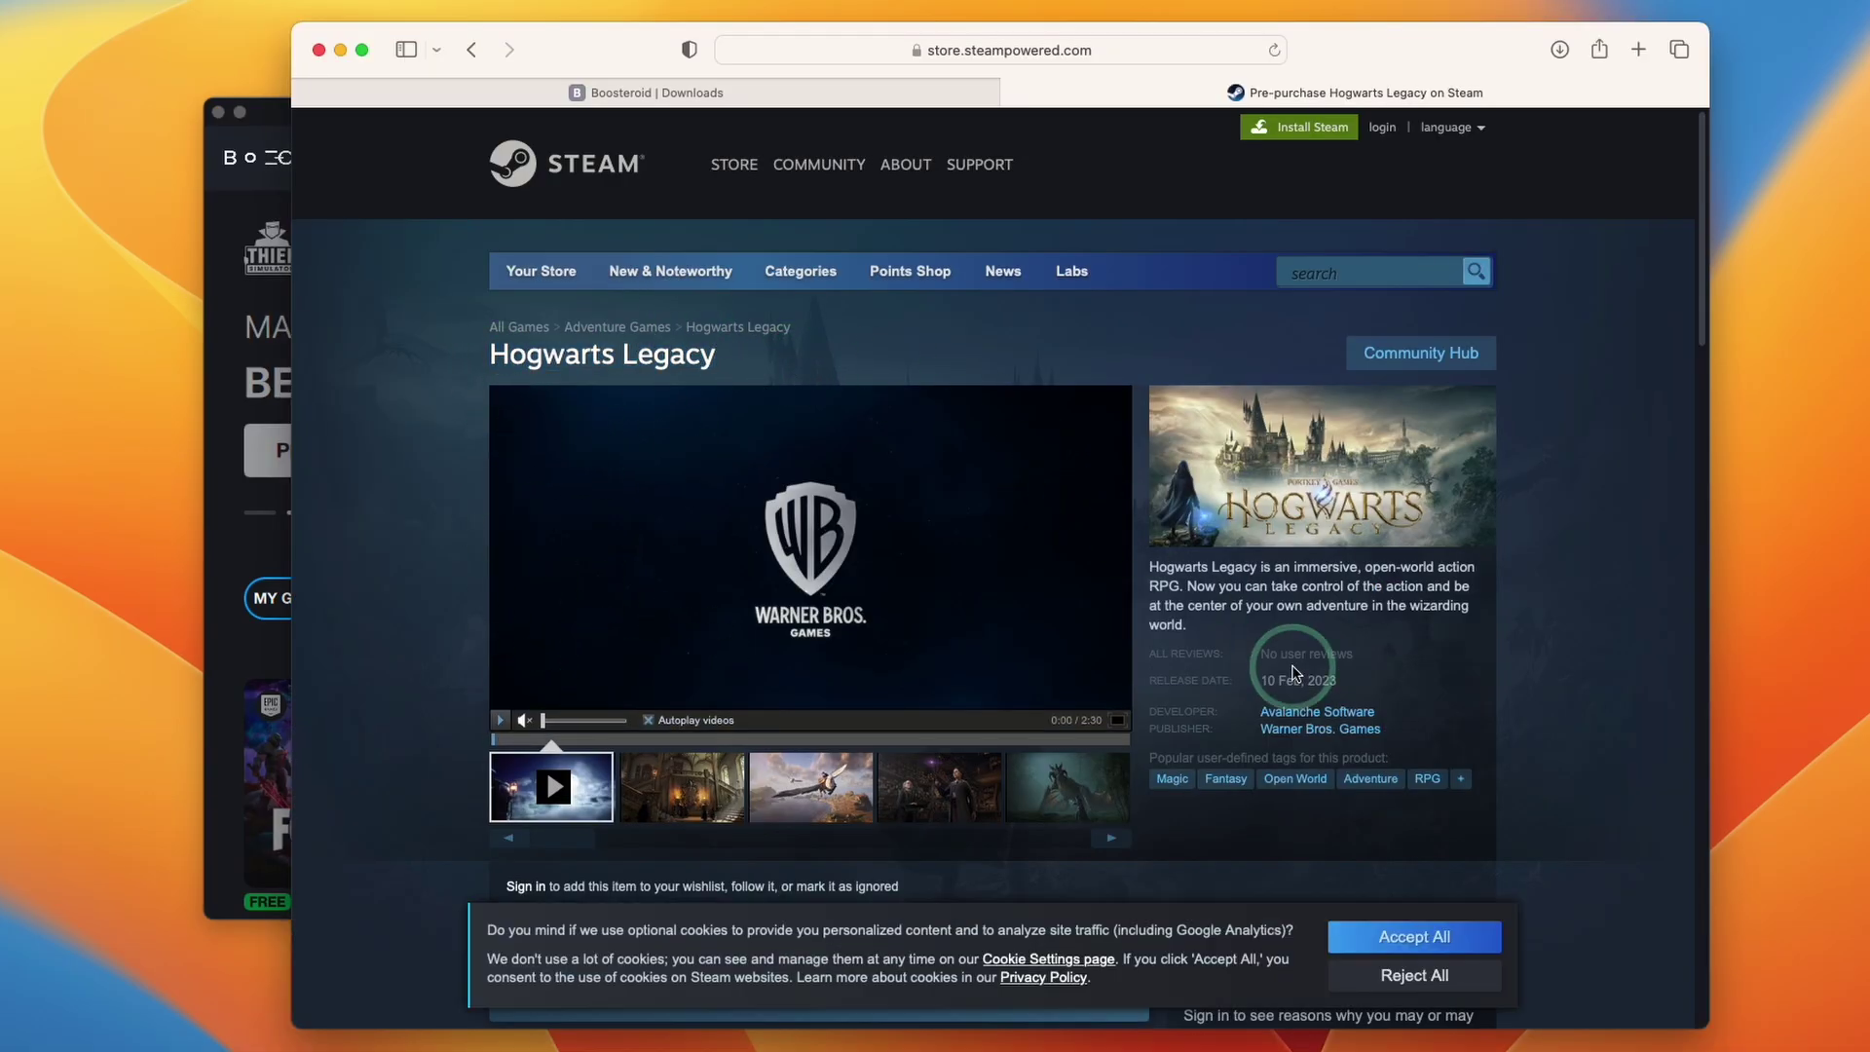
# Review the Hogwarts Legacy pre-purchase options on its Steam store page and minimize the browser window.
pyautogui.scroll(-5, 1295, 672)
pyautogui.scroll(-2, 1257, 777)
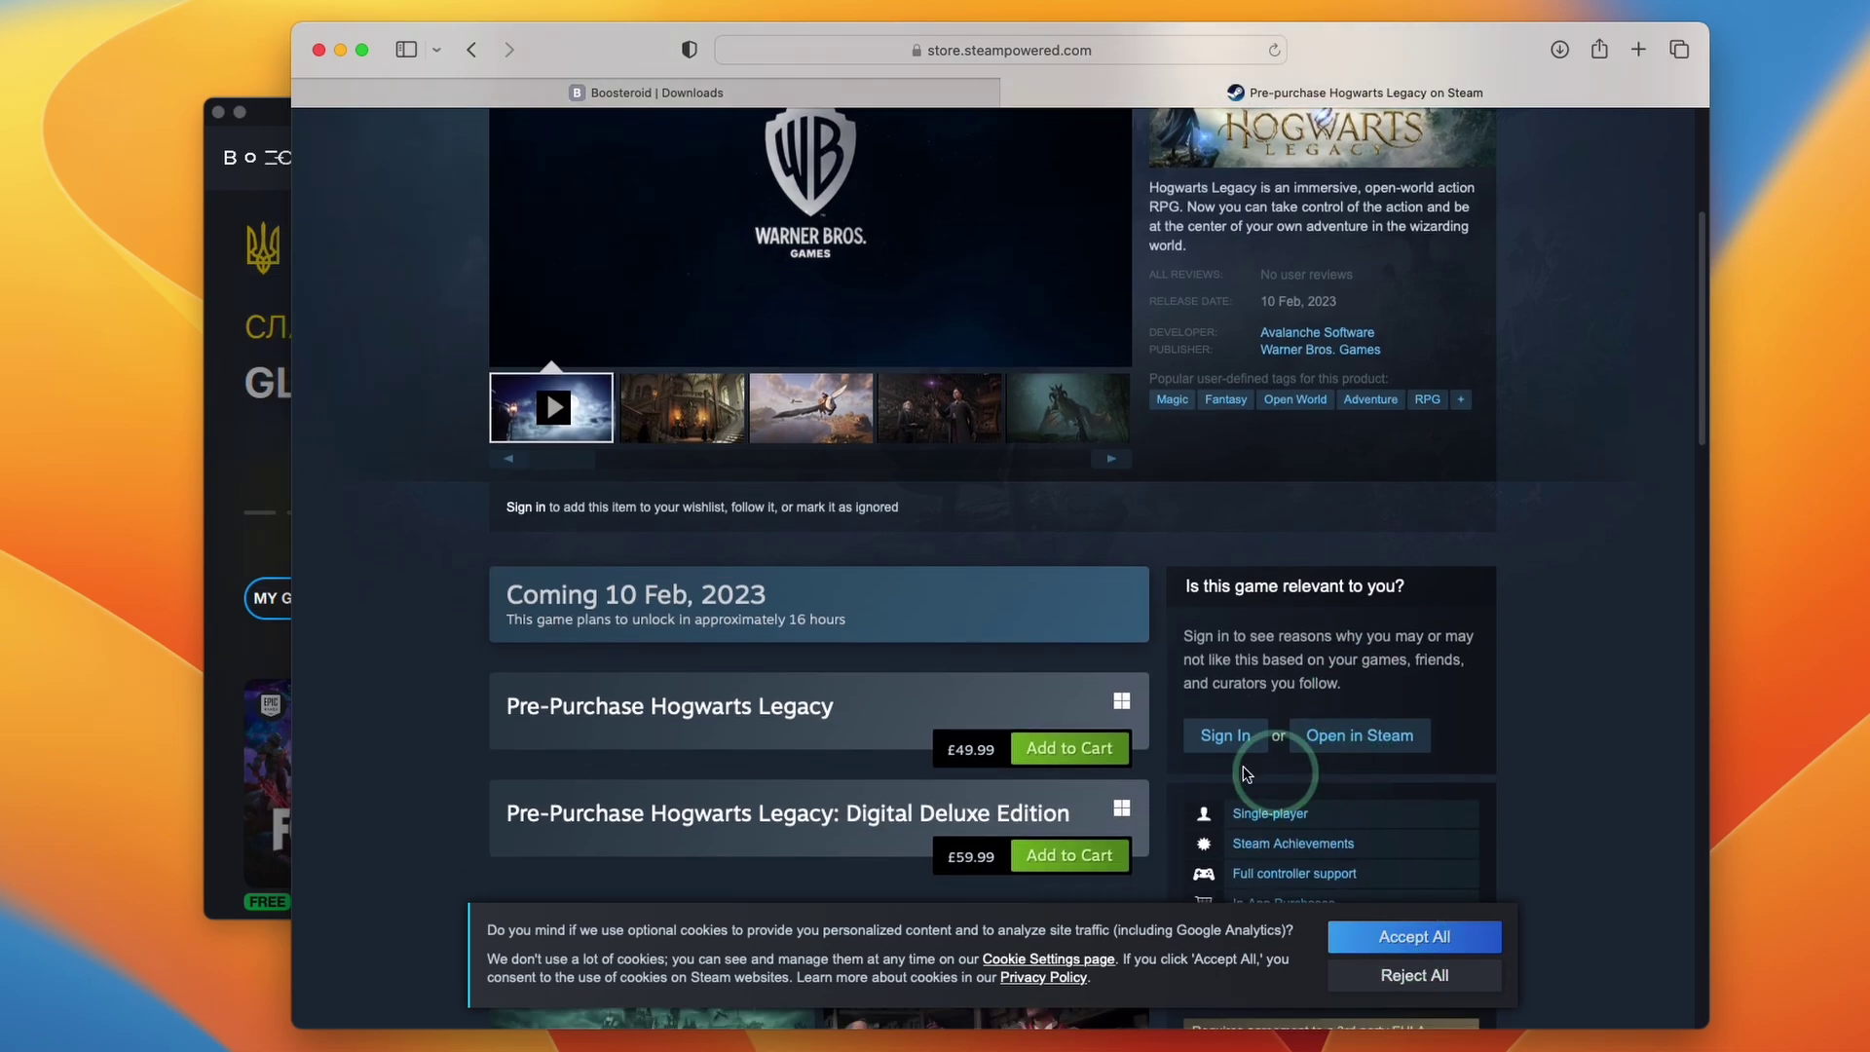
pyautogui.moveTo(846, 711); pyautogui.dragTo(494, 706)
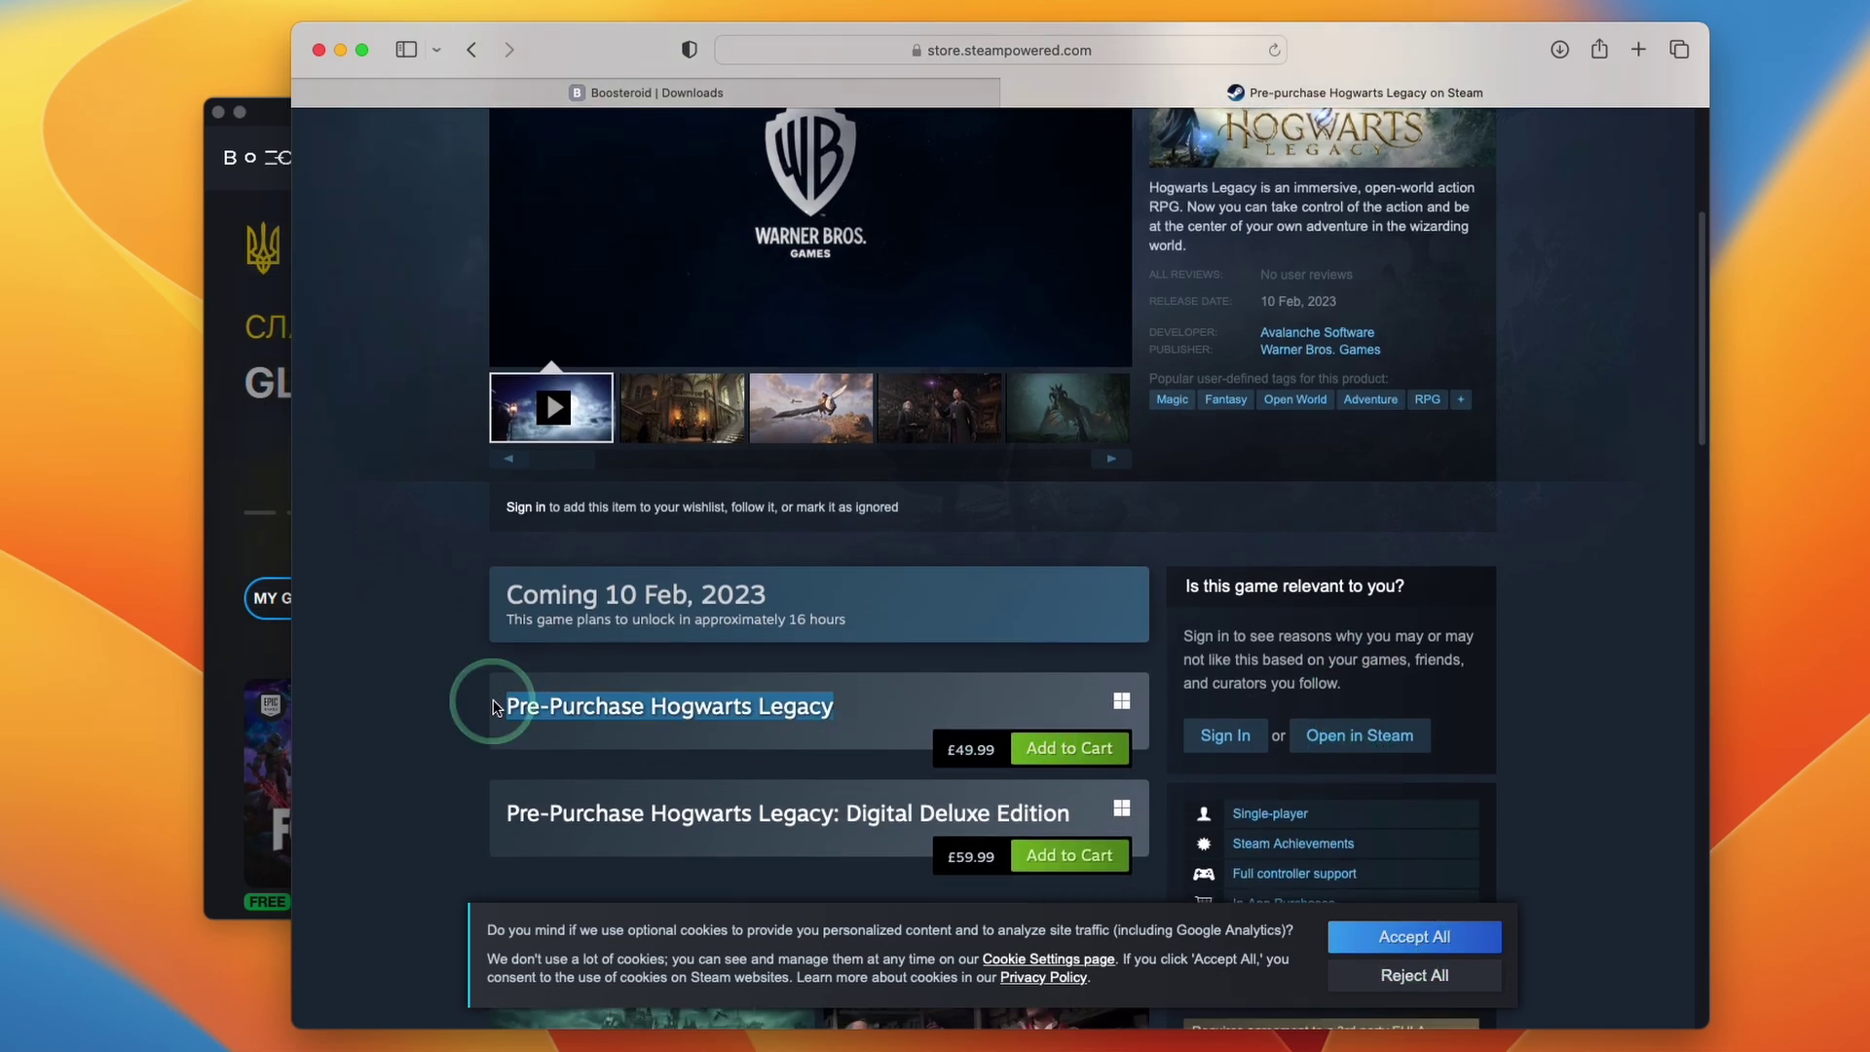
pyautogui.click(926, 662)
pyautogui.scroll(8, 984, 665)
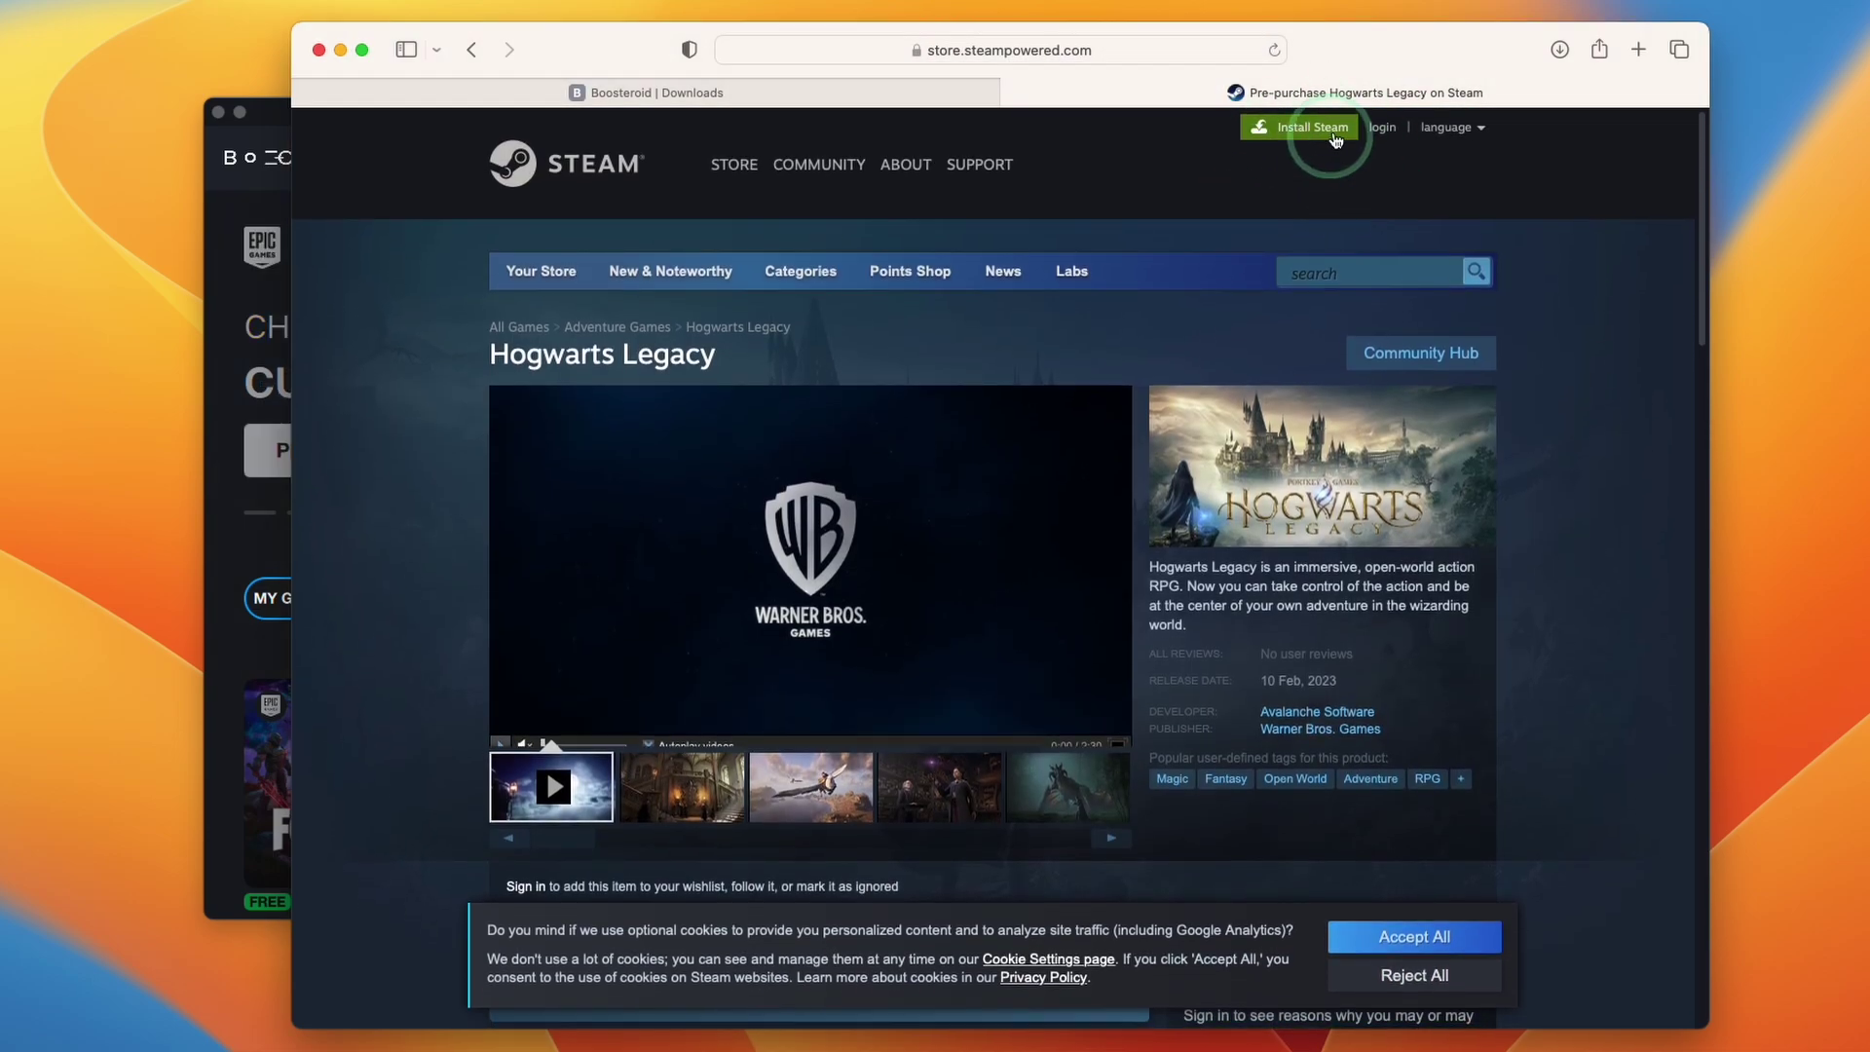
pyautogui.scroll(-5, 1142, 592)
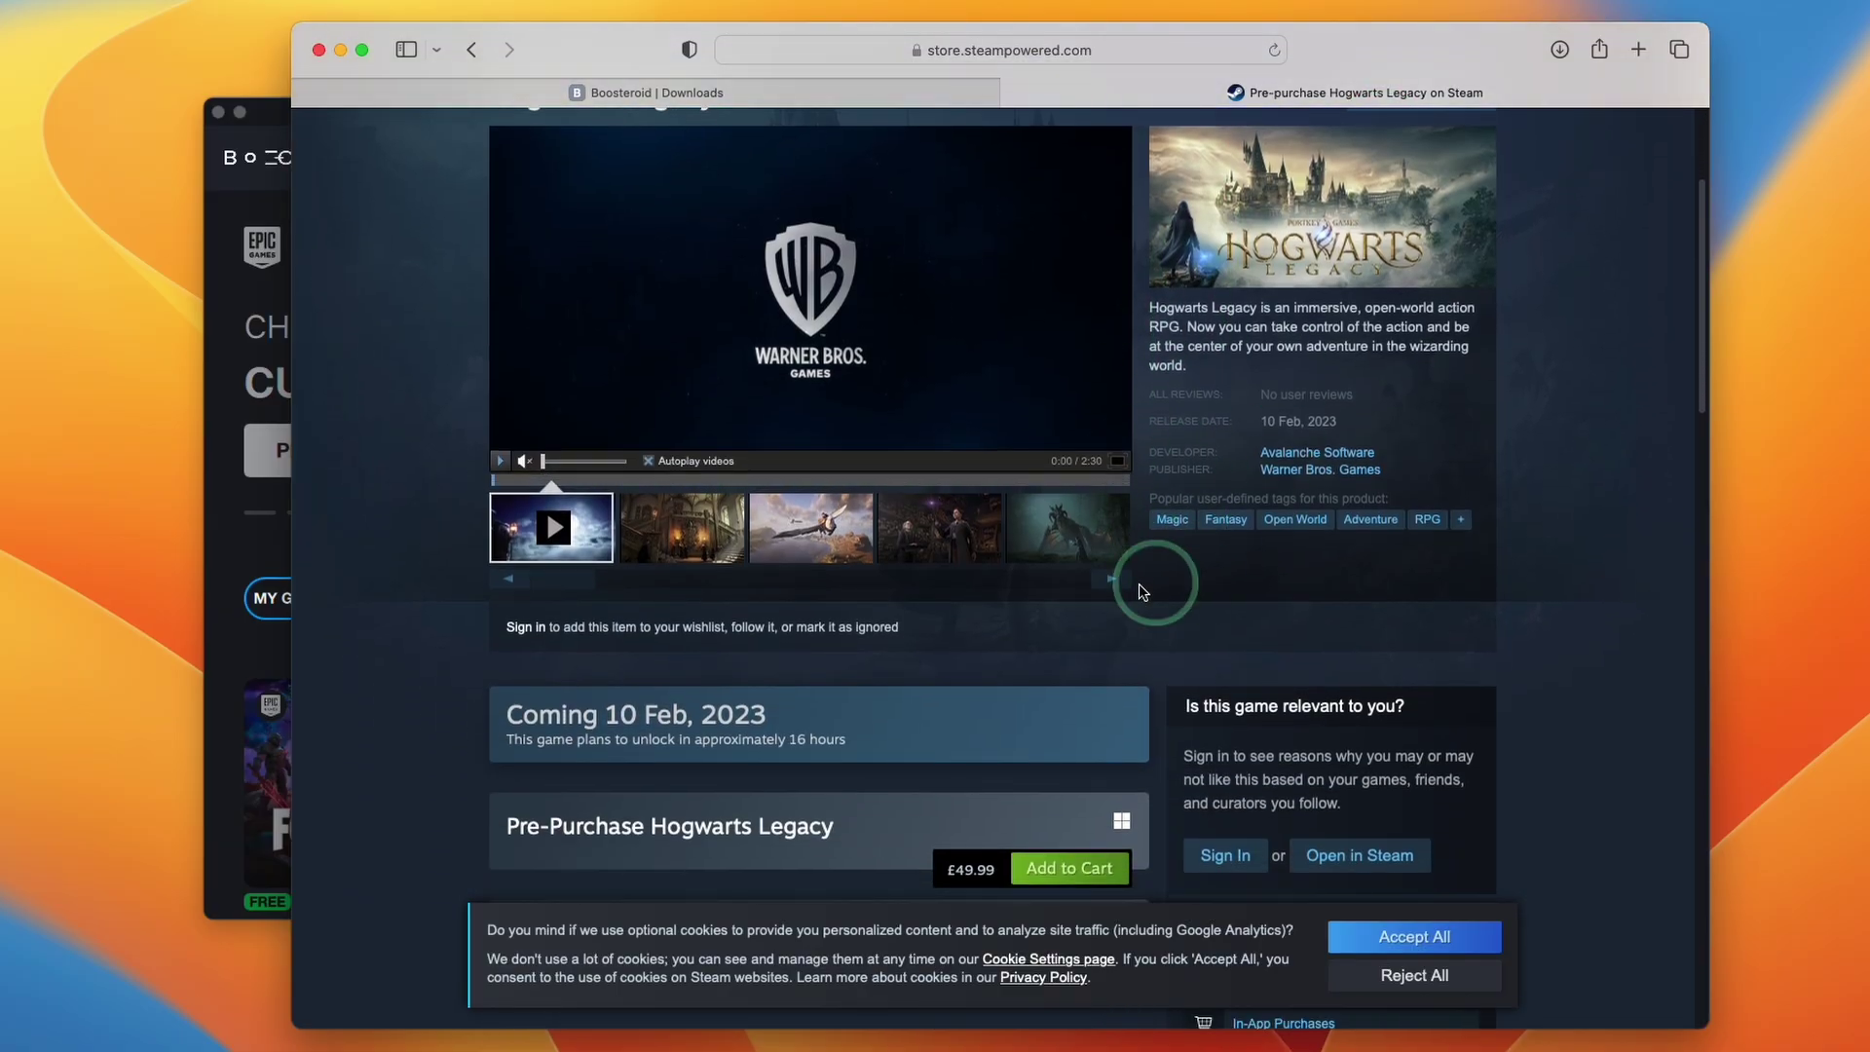
pyautogui.click(340, 51)
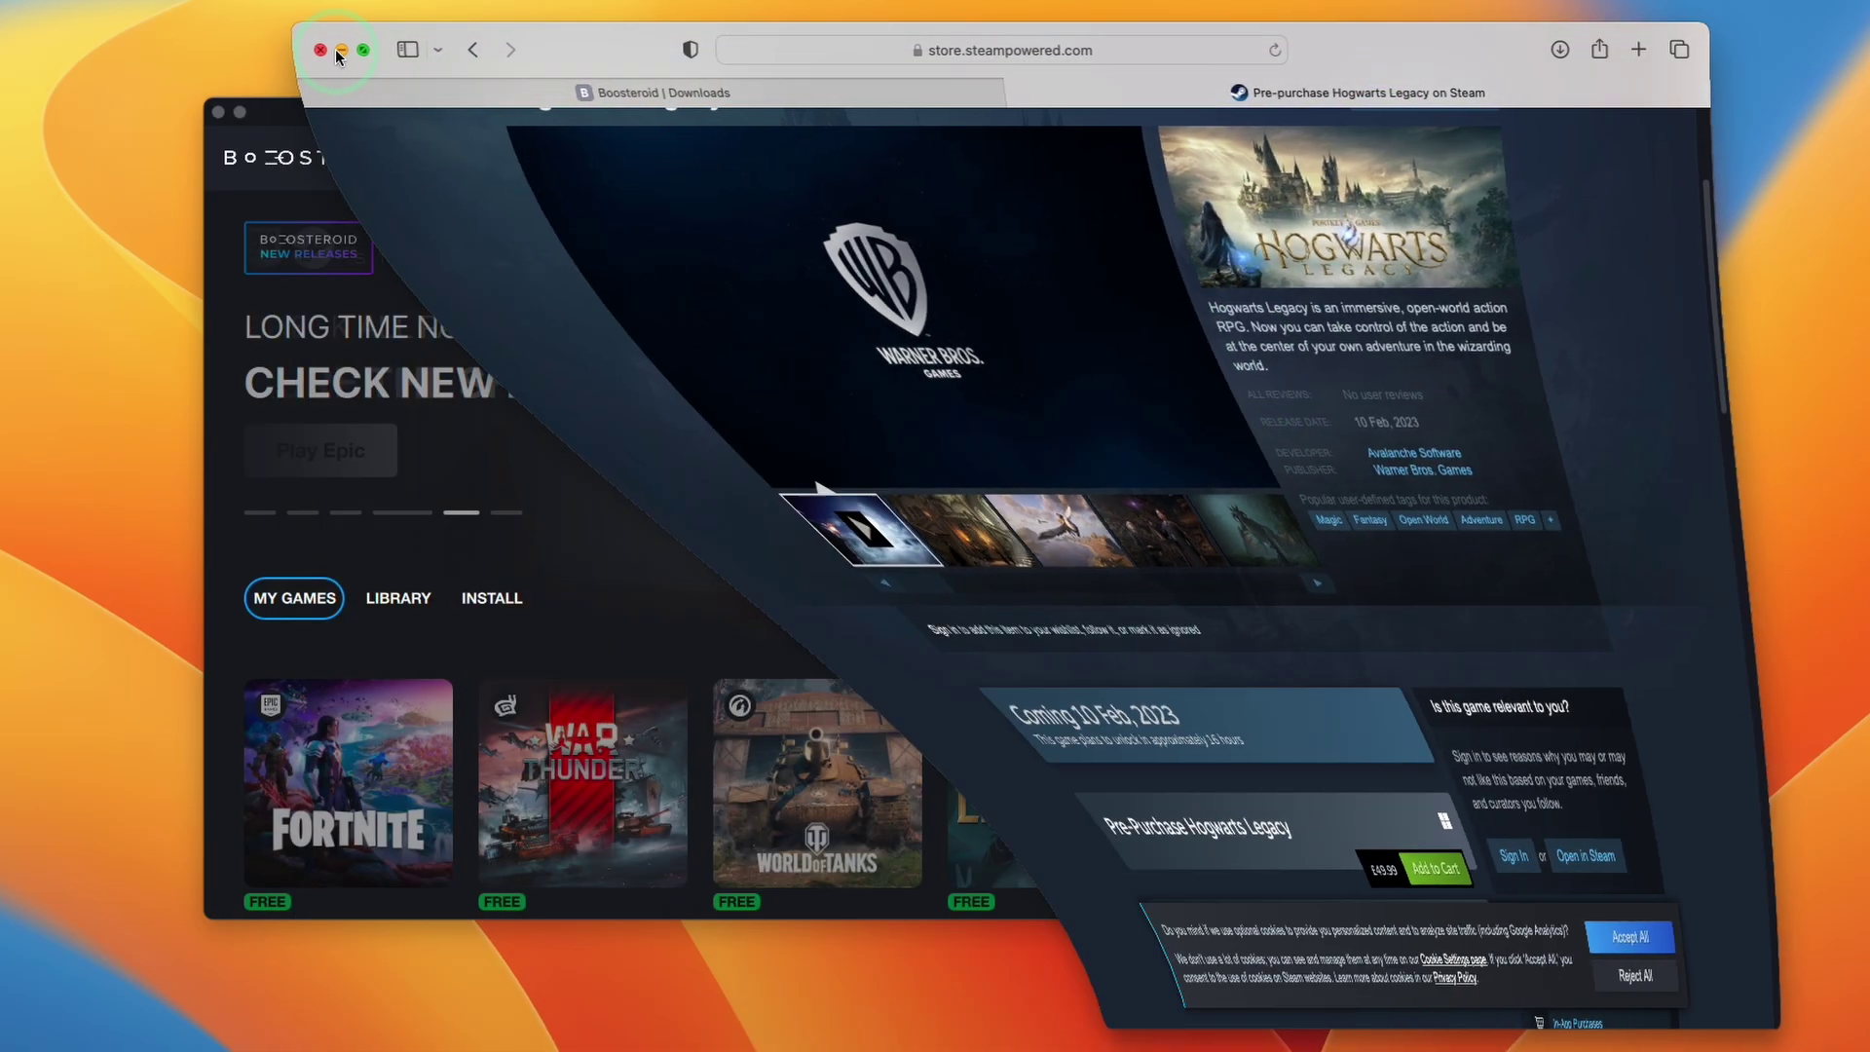
# Search Boosteroid for "hogwarts", start Hogwarts Legacy from the results and agree to the Steam account notice.
pyautogui.click(984, 145)
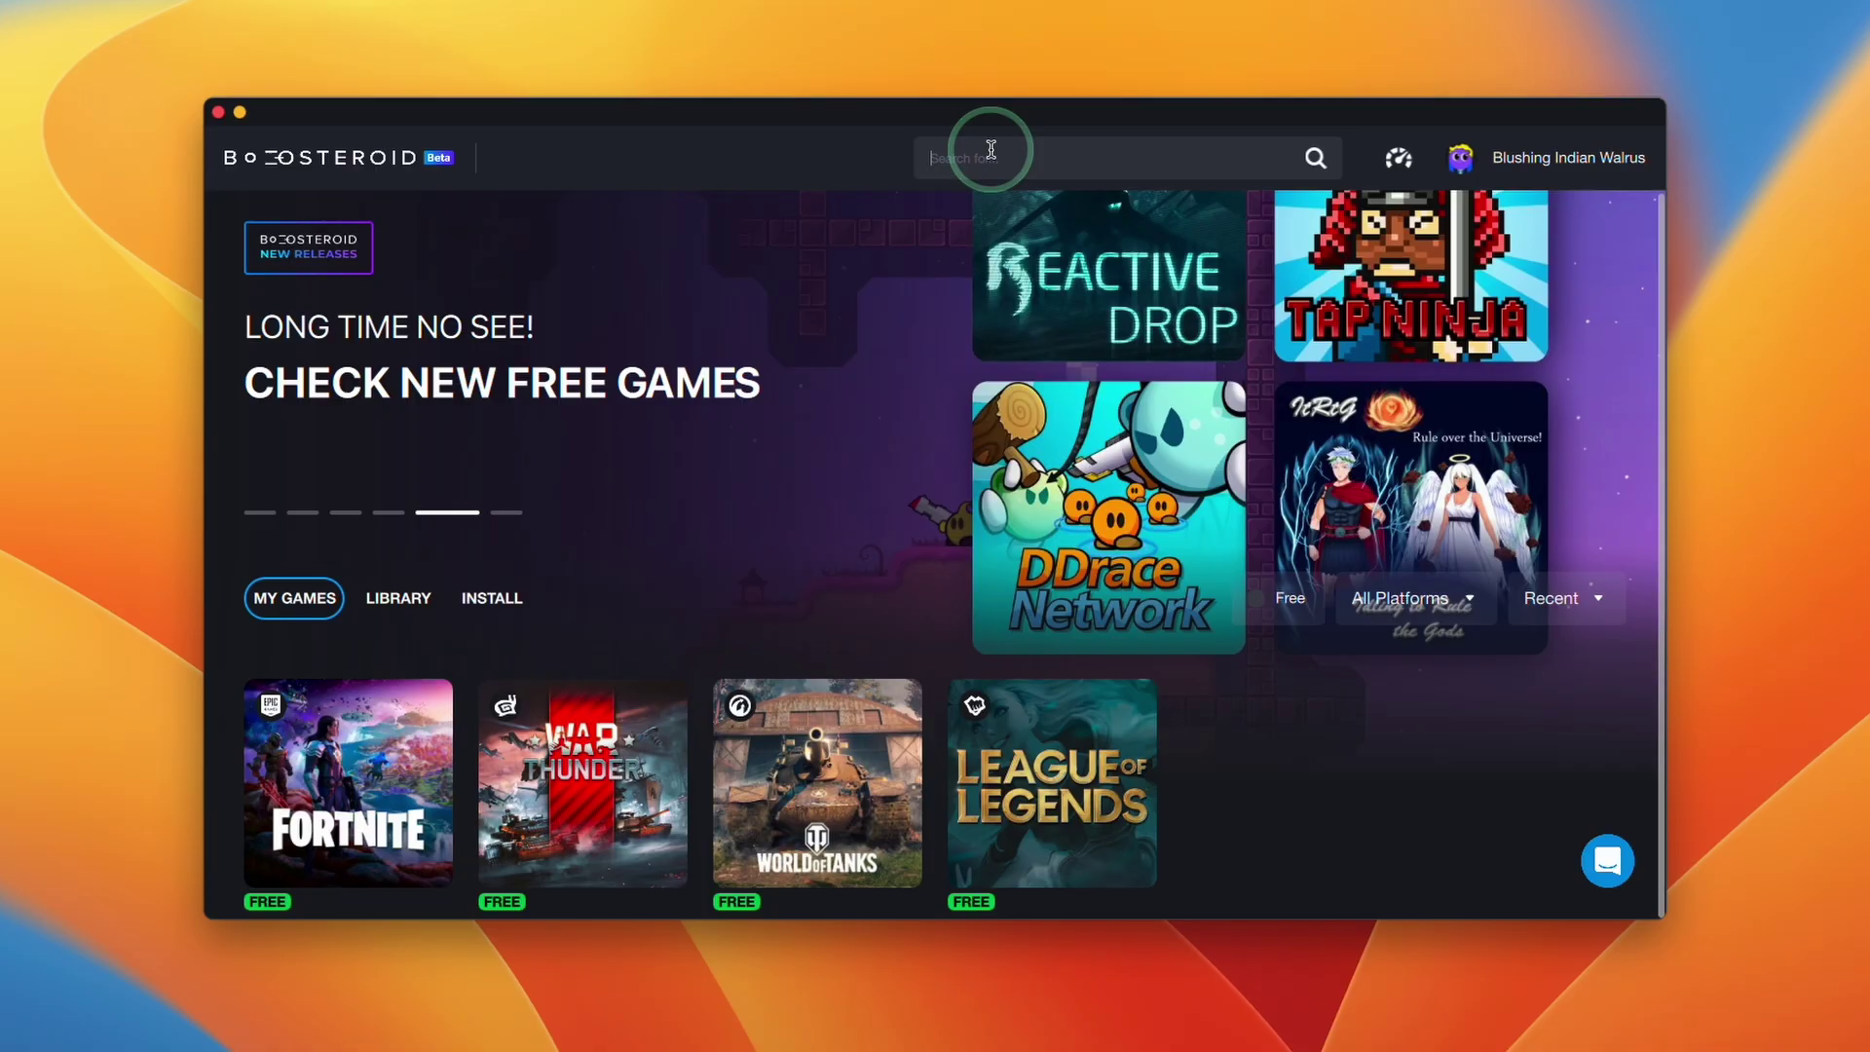
pyautogui.write('hogwar')
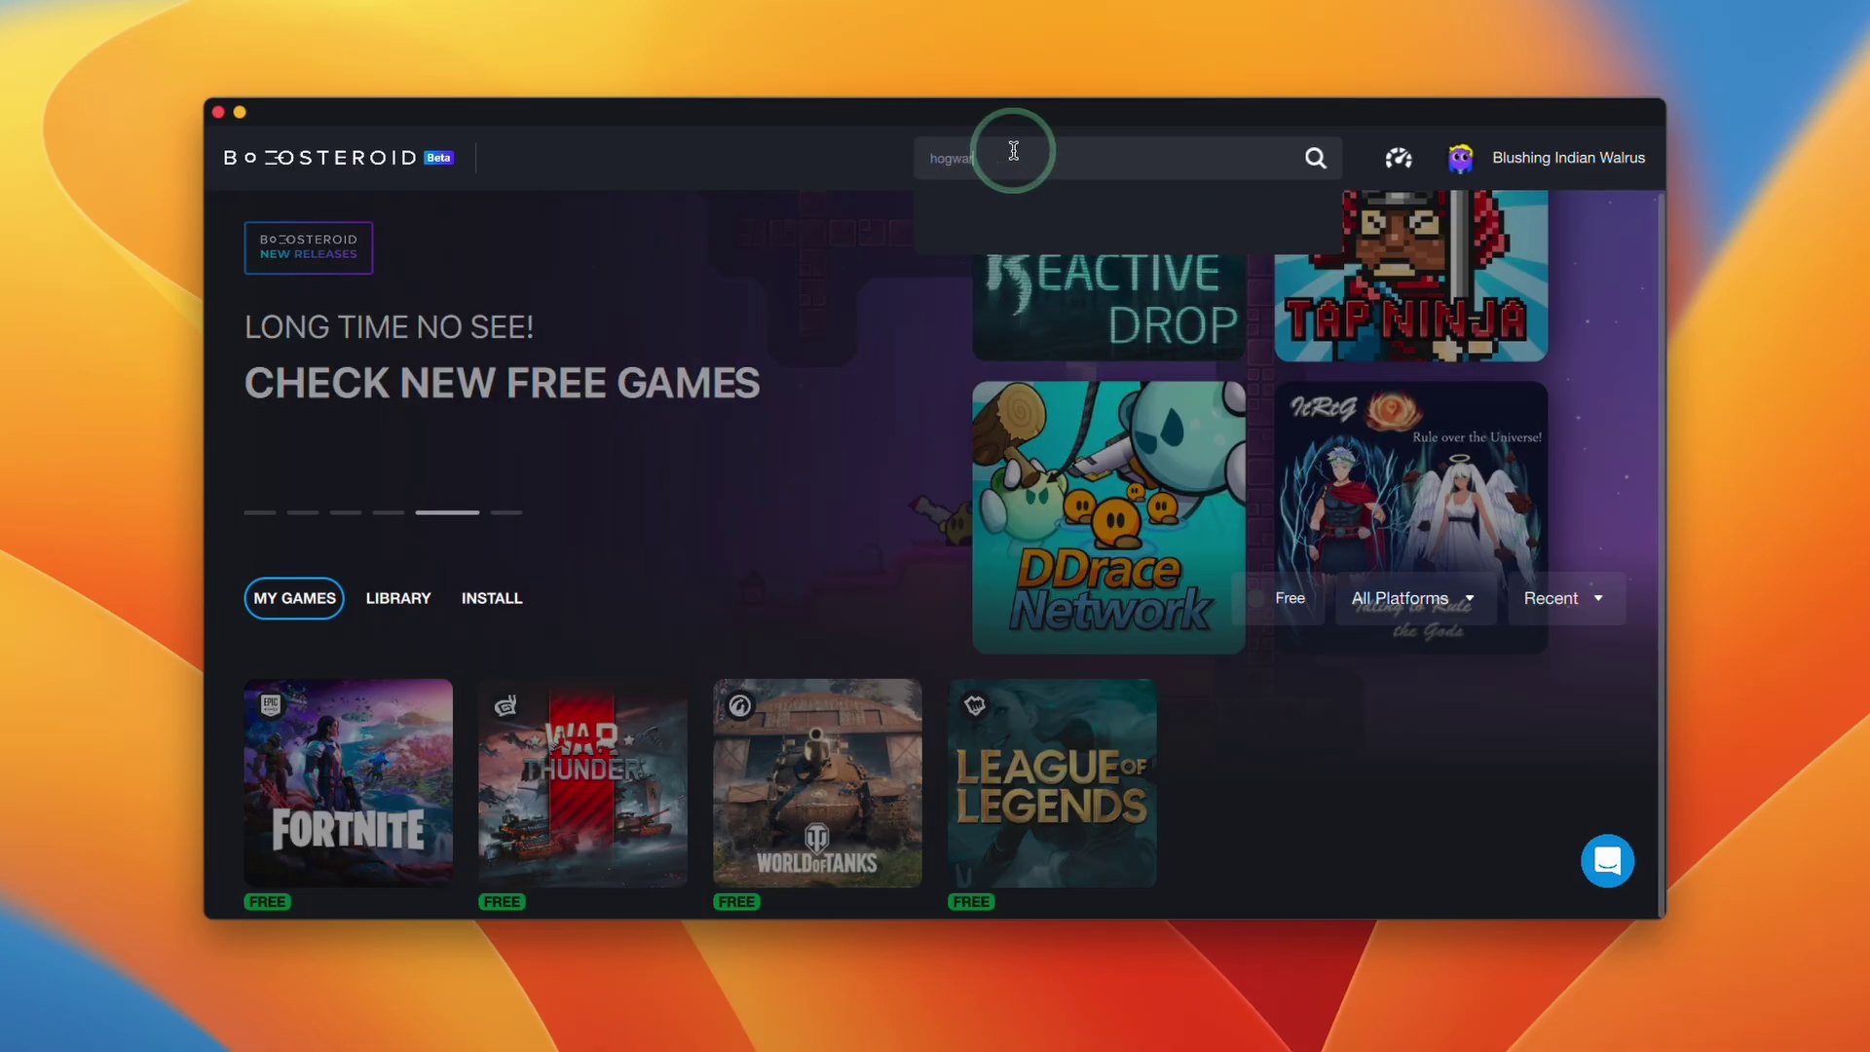
pyautogui.write('ts')
pyautogui.click(1211, 289)
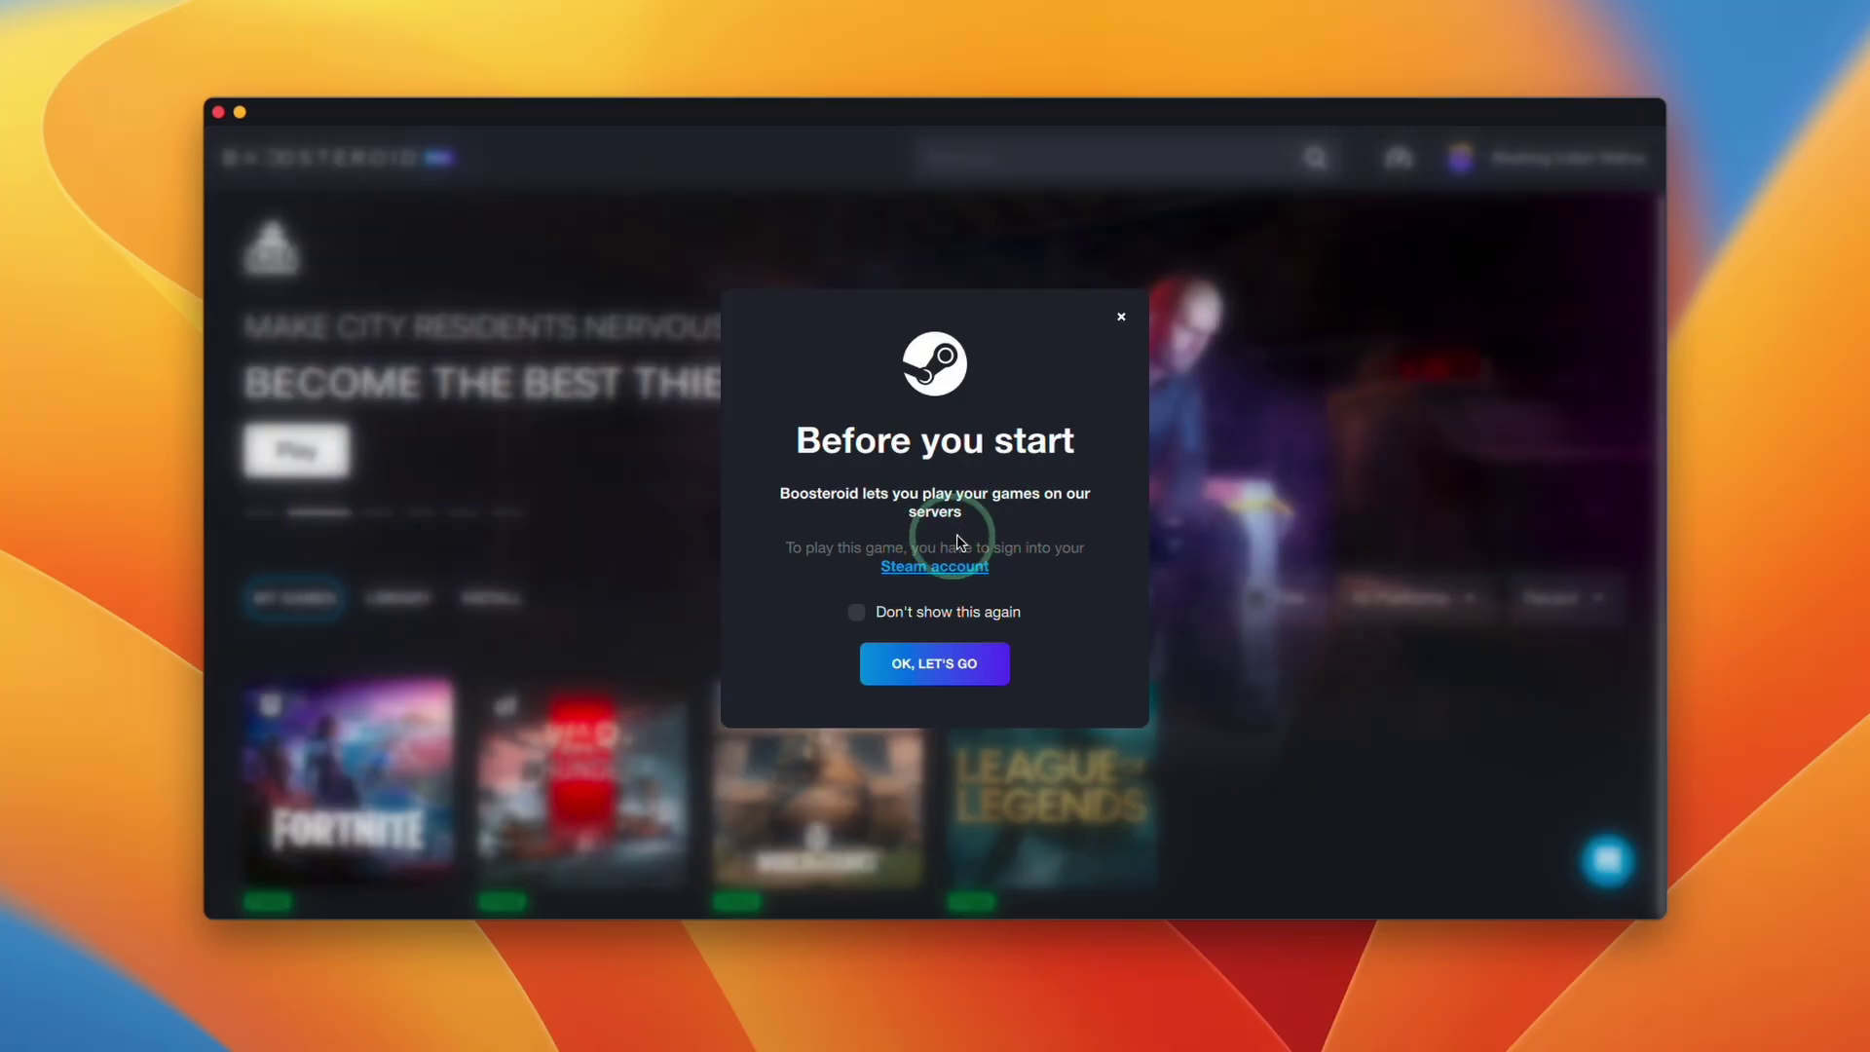
pyautogui.click(926, 667)
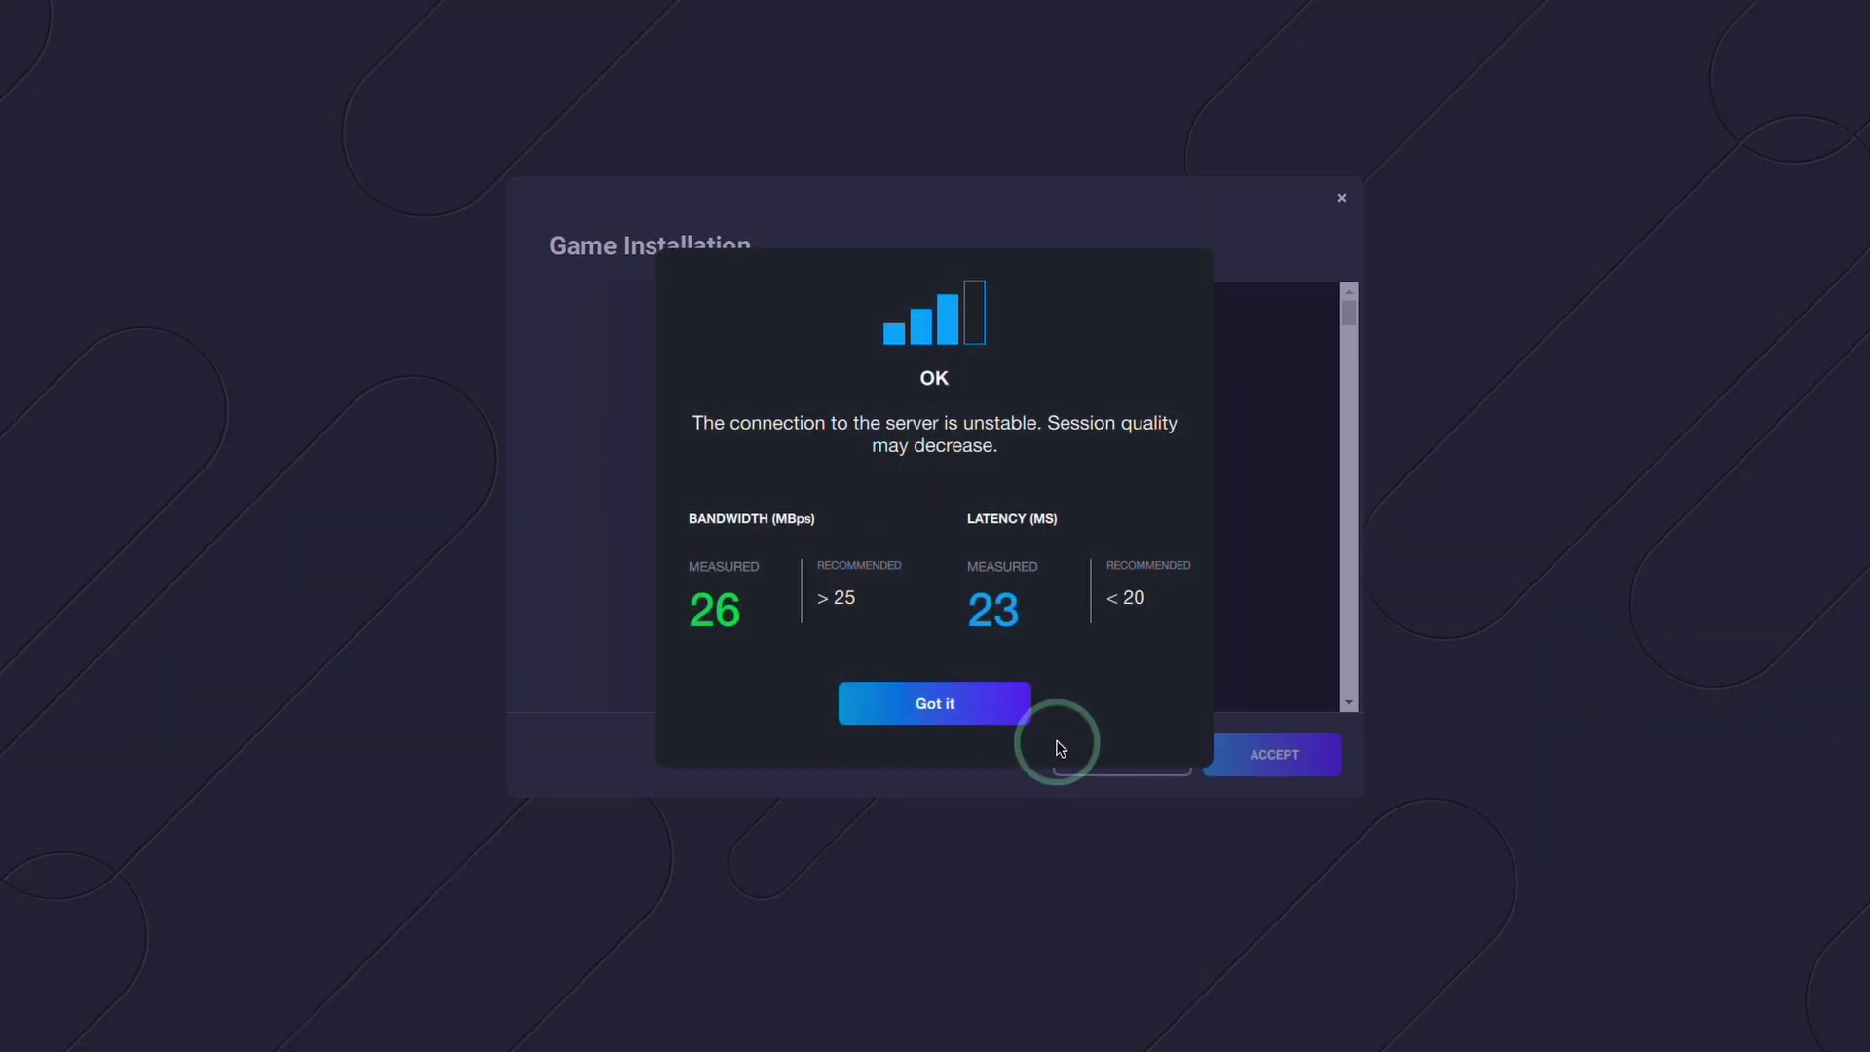
# Accept the game's end user license agreement and sign in to Steam with the account name and password.
pyautogui.click(935, 704)
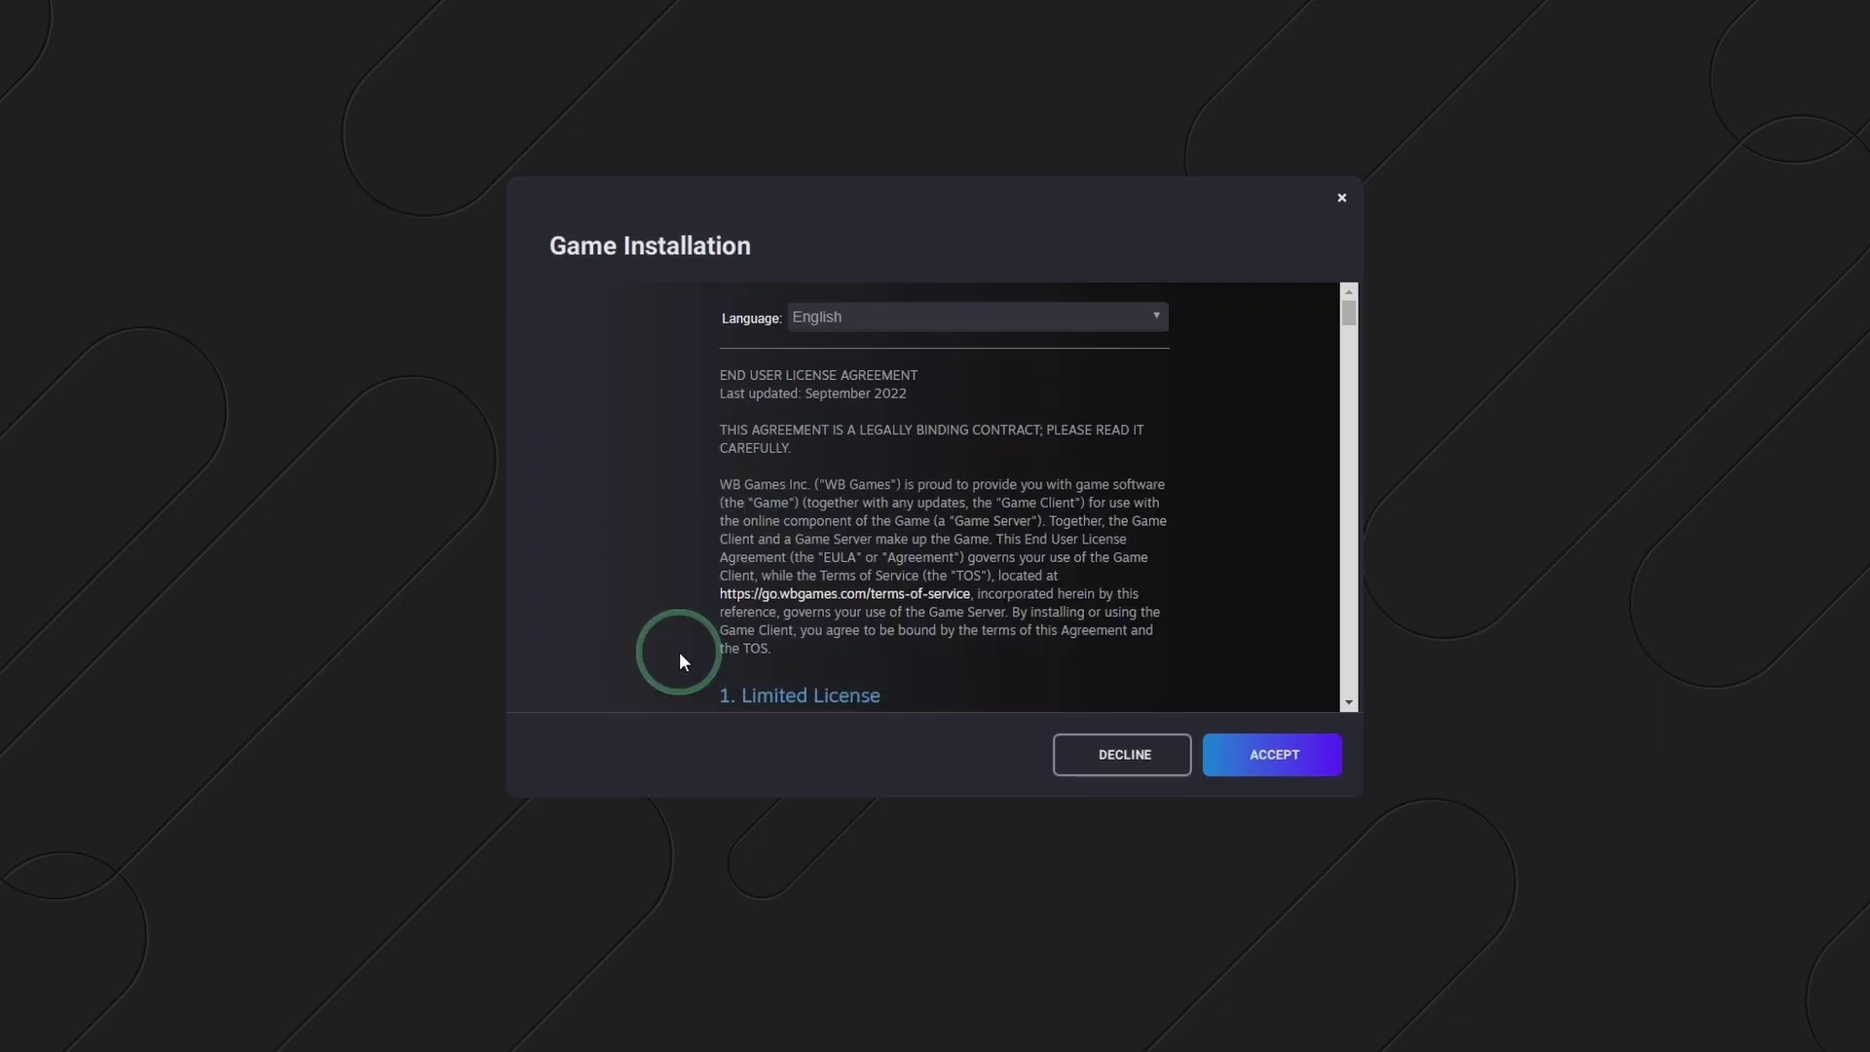
pyautogui.click(1289, 763)
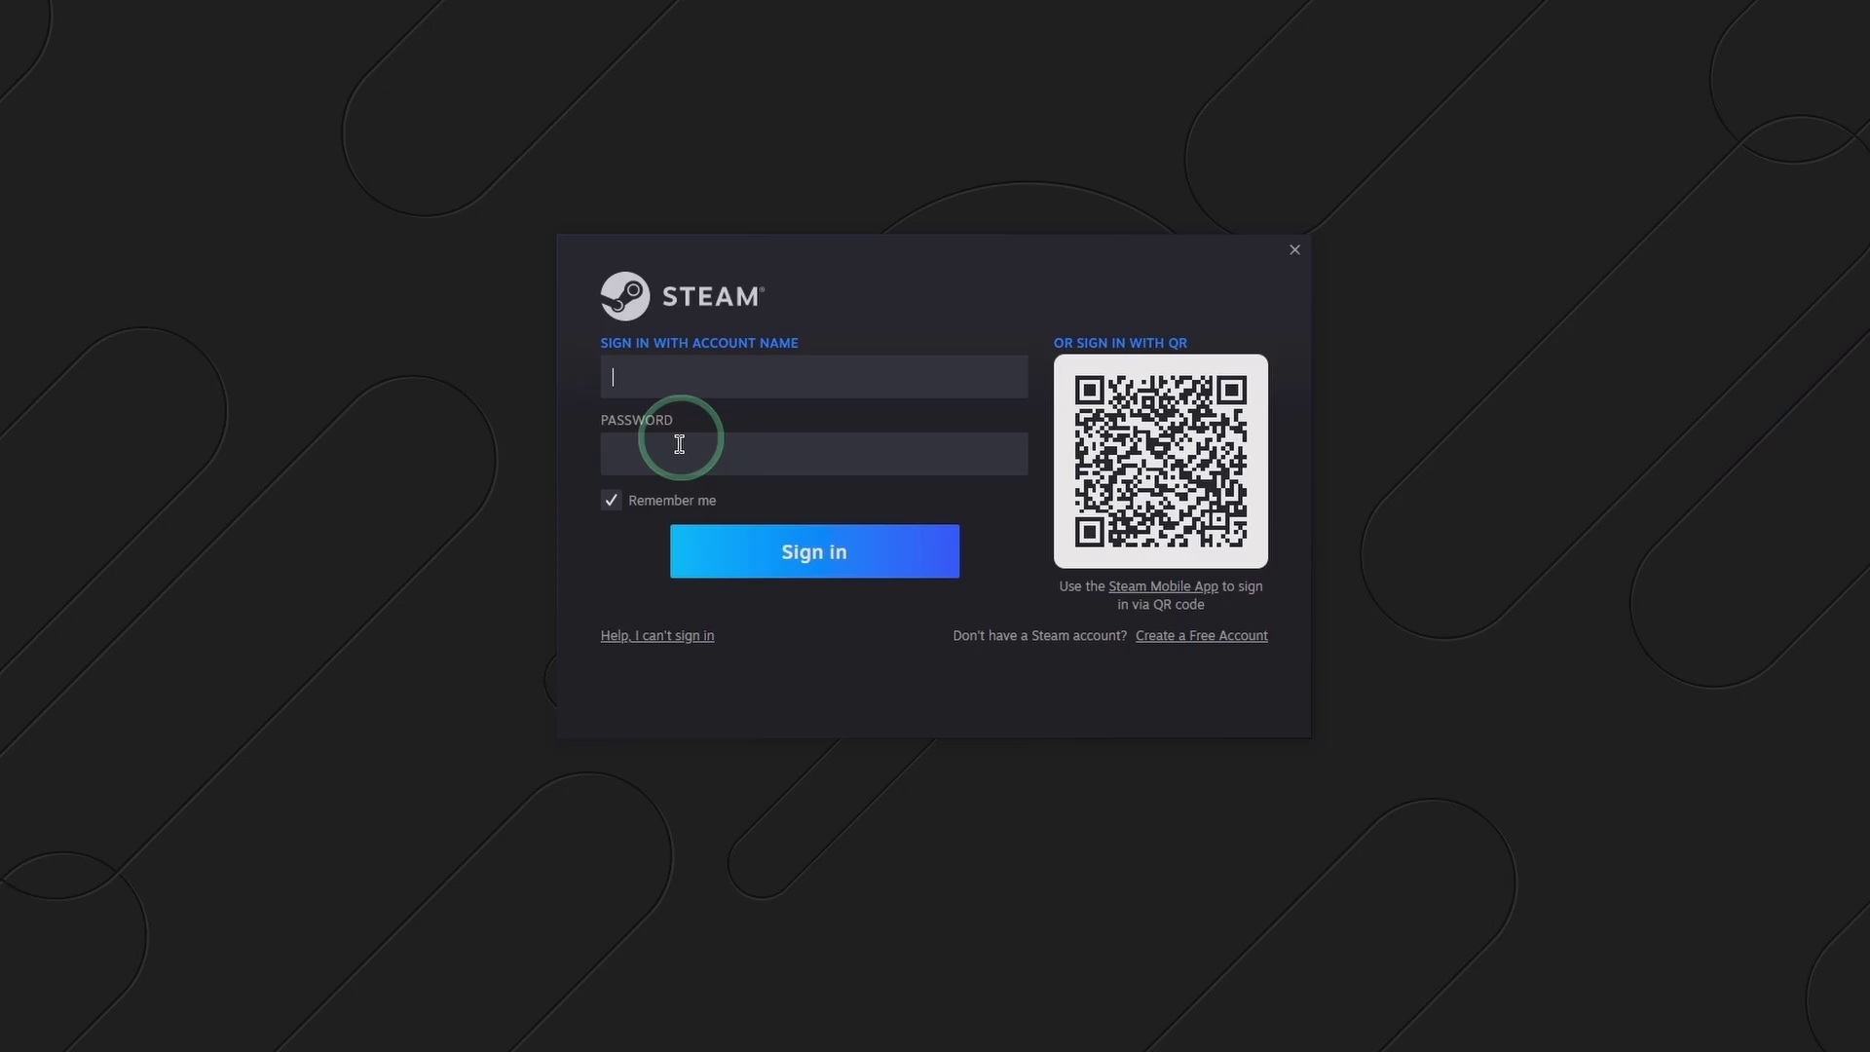
pyautogui.click(681, 452)
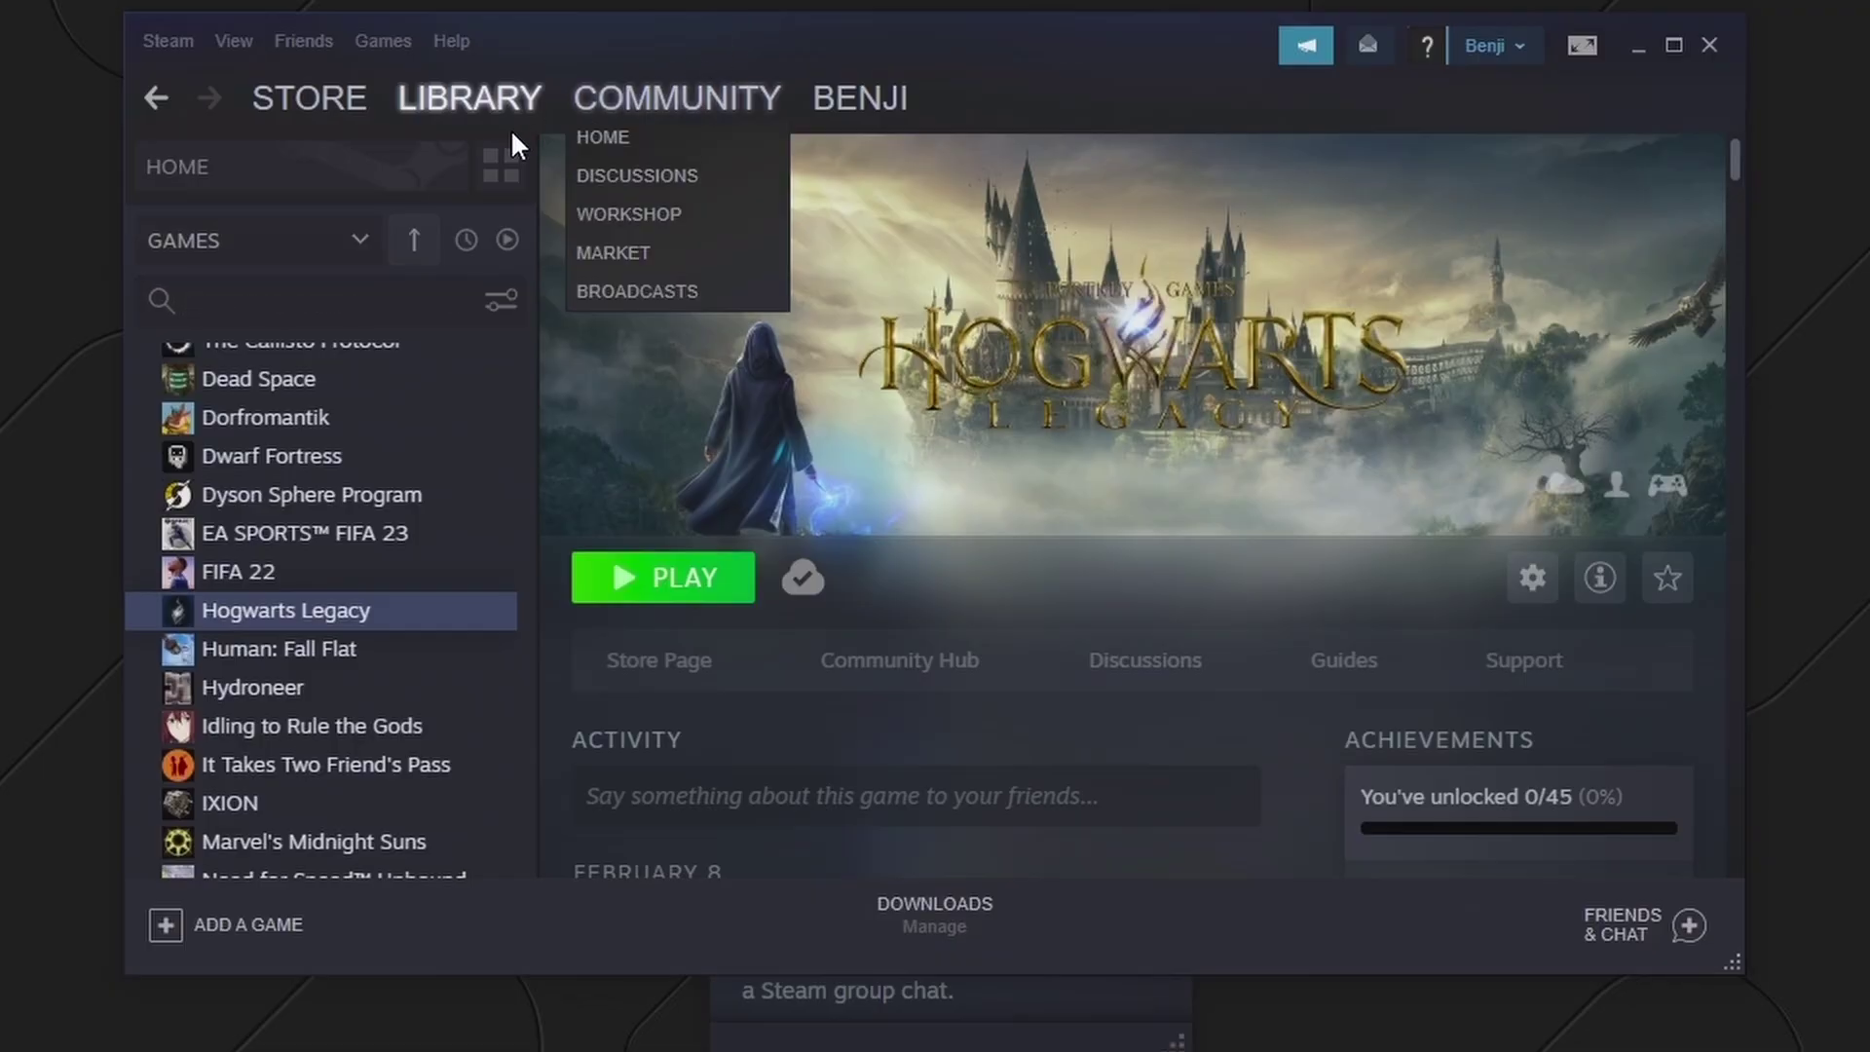
# Search the Steam library for "hogwarts" and select Hogwarts Legacy.
pyautogui.moveTo(488, 103)
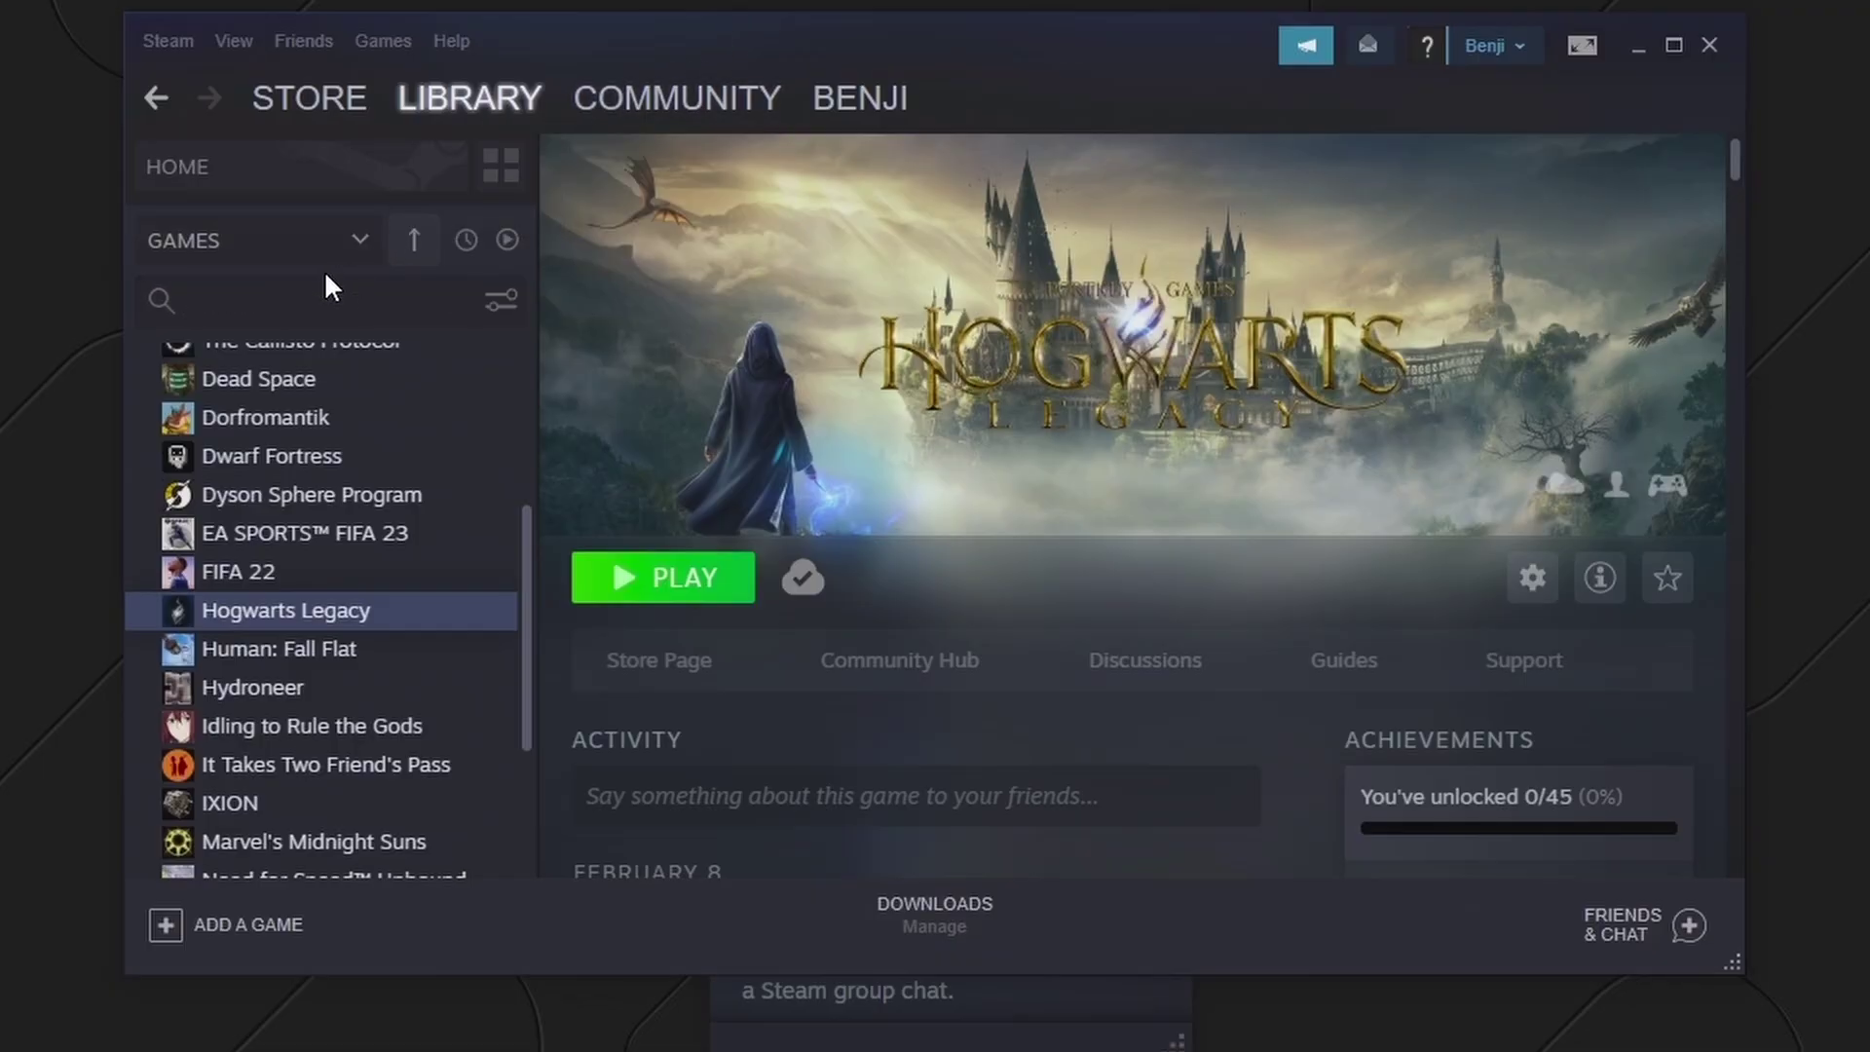
pyautogui.click(304, 300)
pyautogui.write('hogwar')
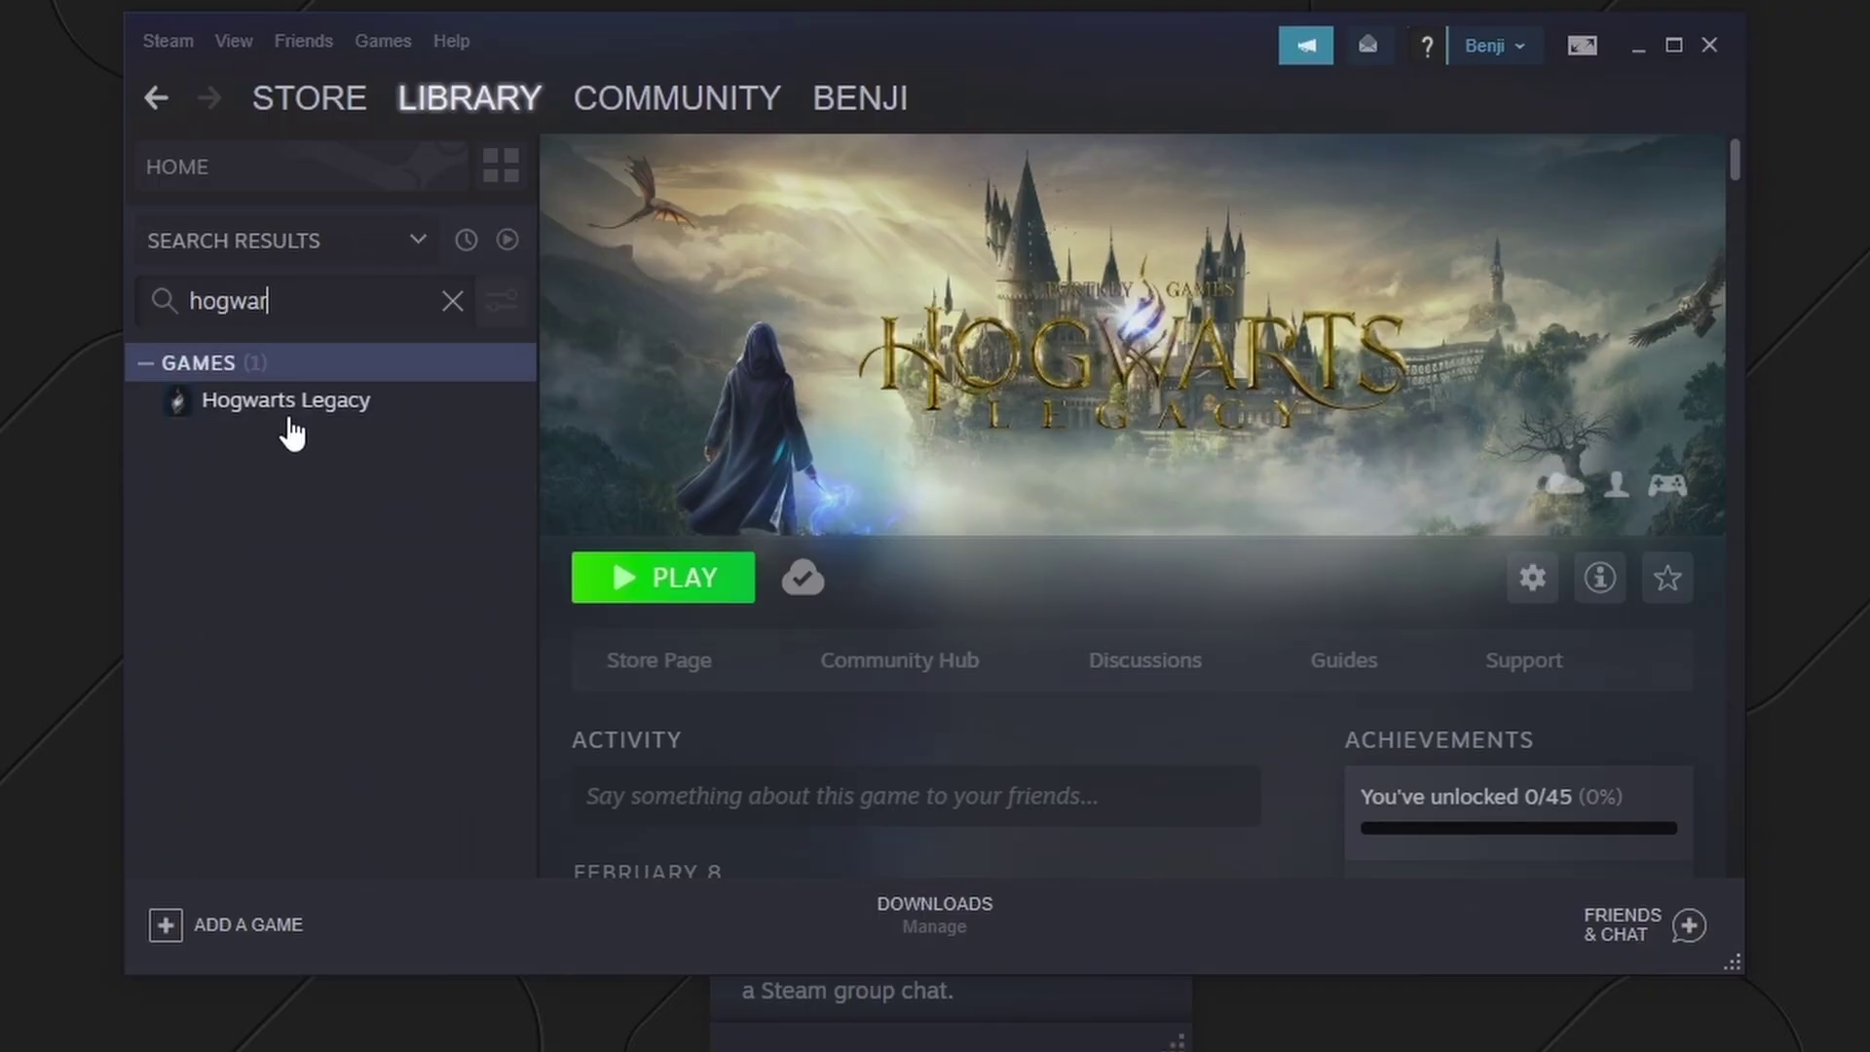
pyautogui.write('ts')
pyautogui.click(290, 415)
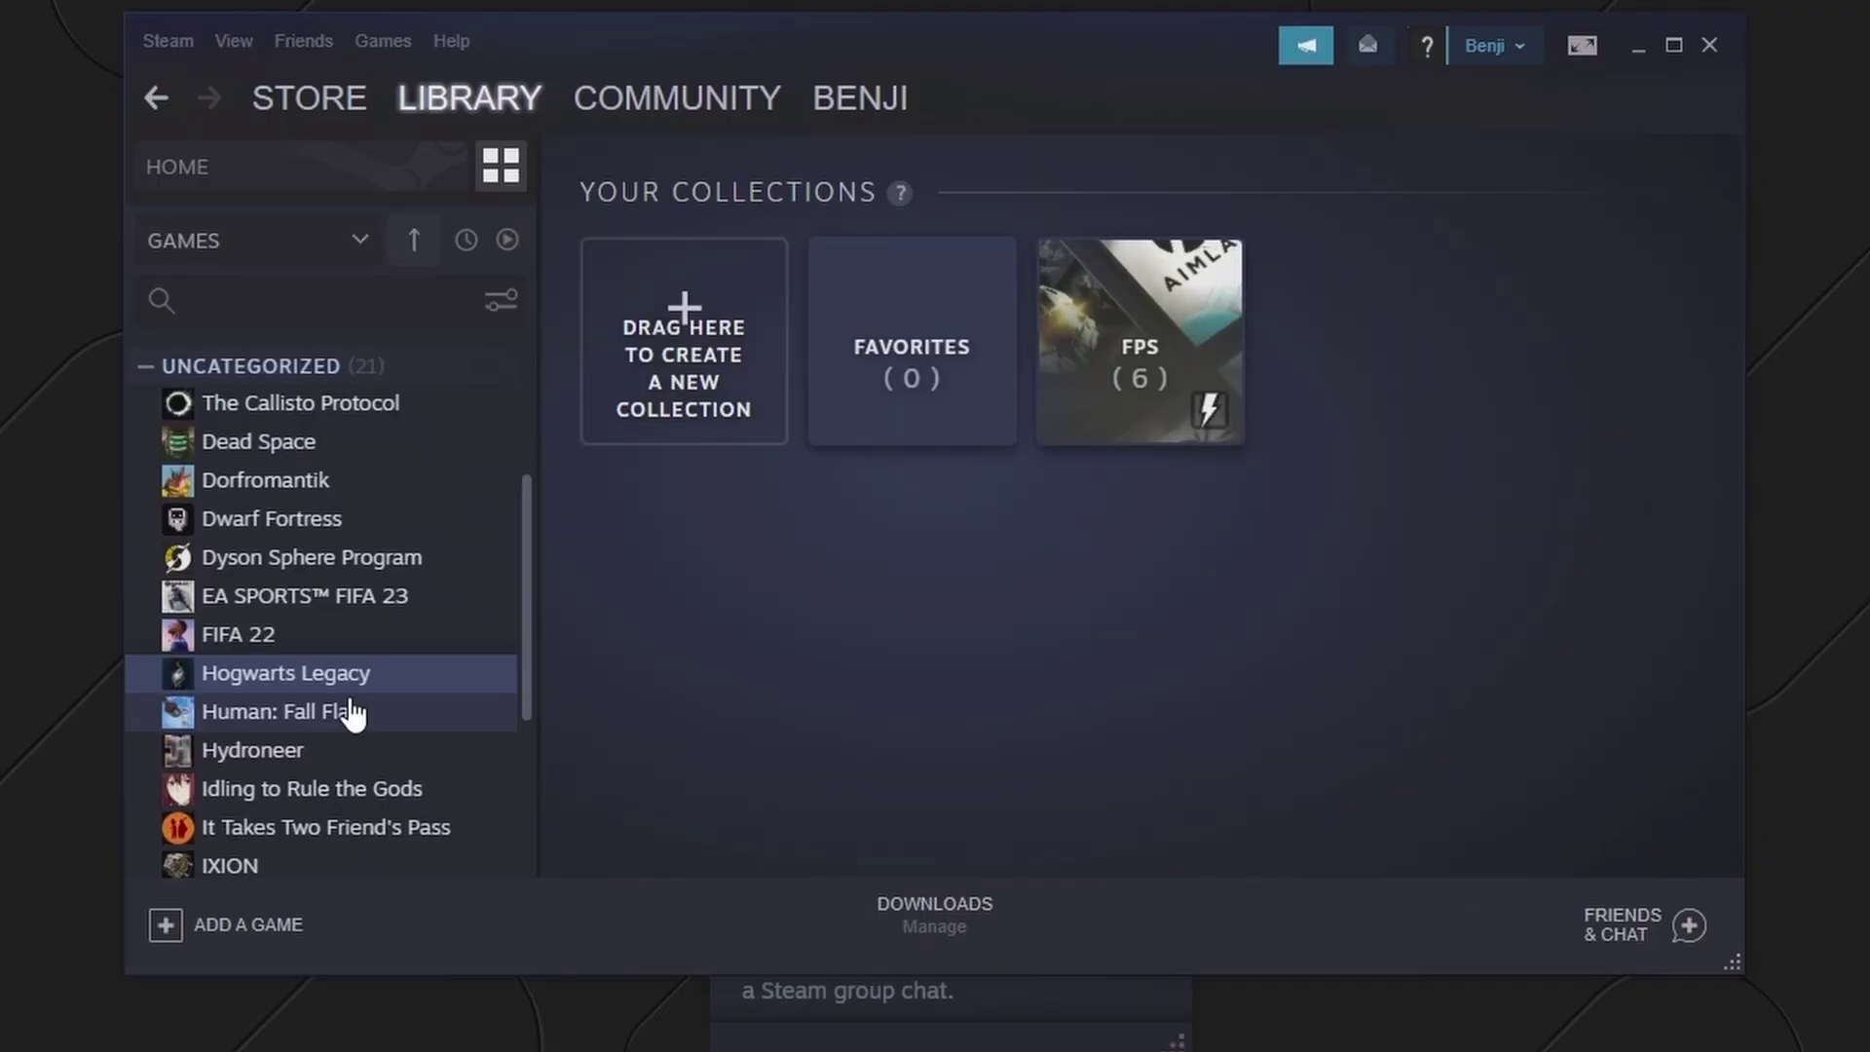
# Launch Hogwarts Legacy from the Steam library and start playing from its ready-to-launch dialog.
pyautogui.doubleClick(342, 682)
pyautogui.click(1033, 775)
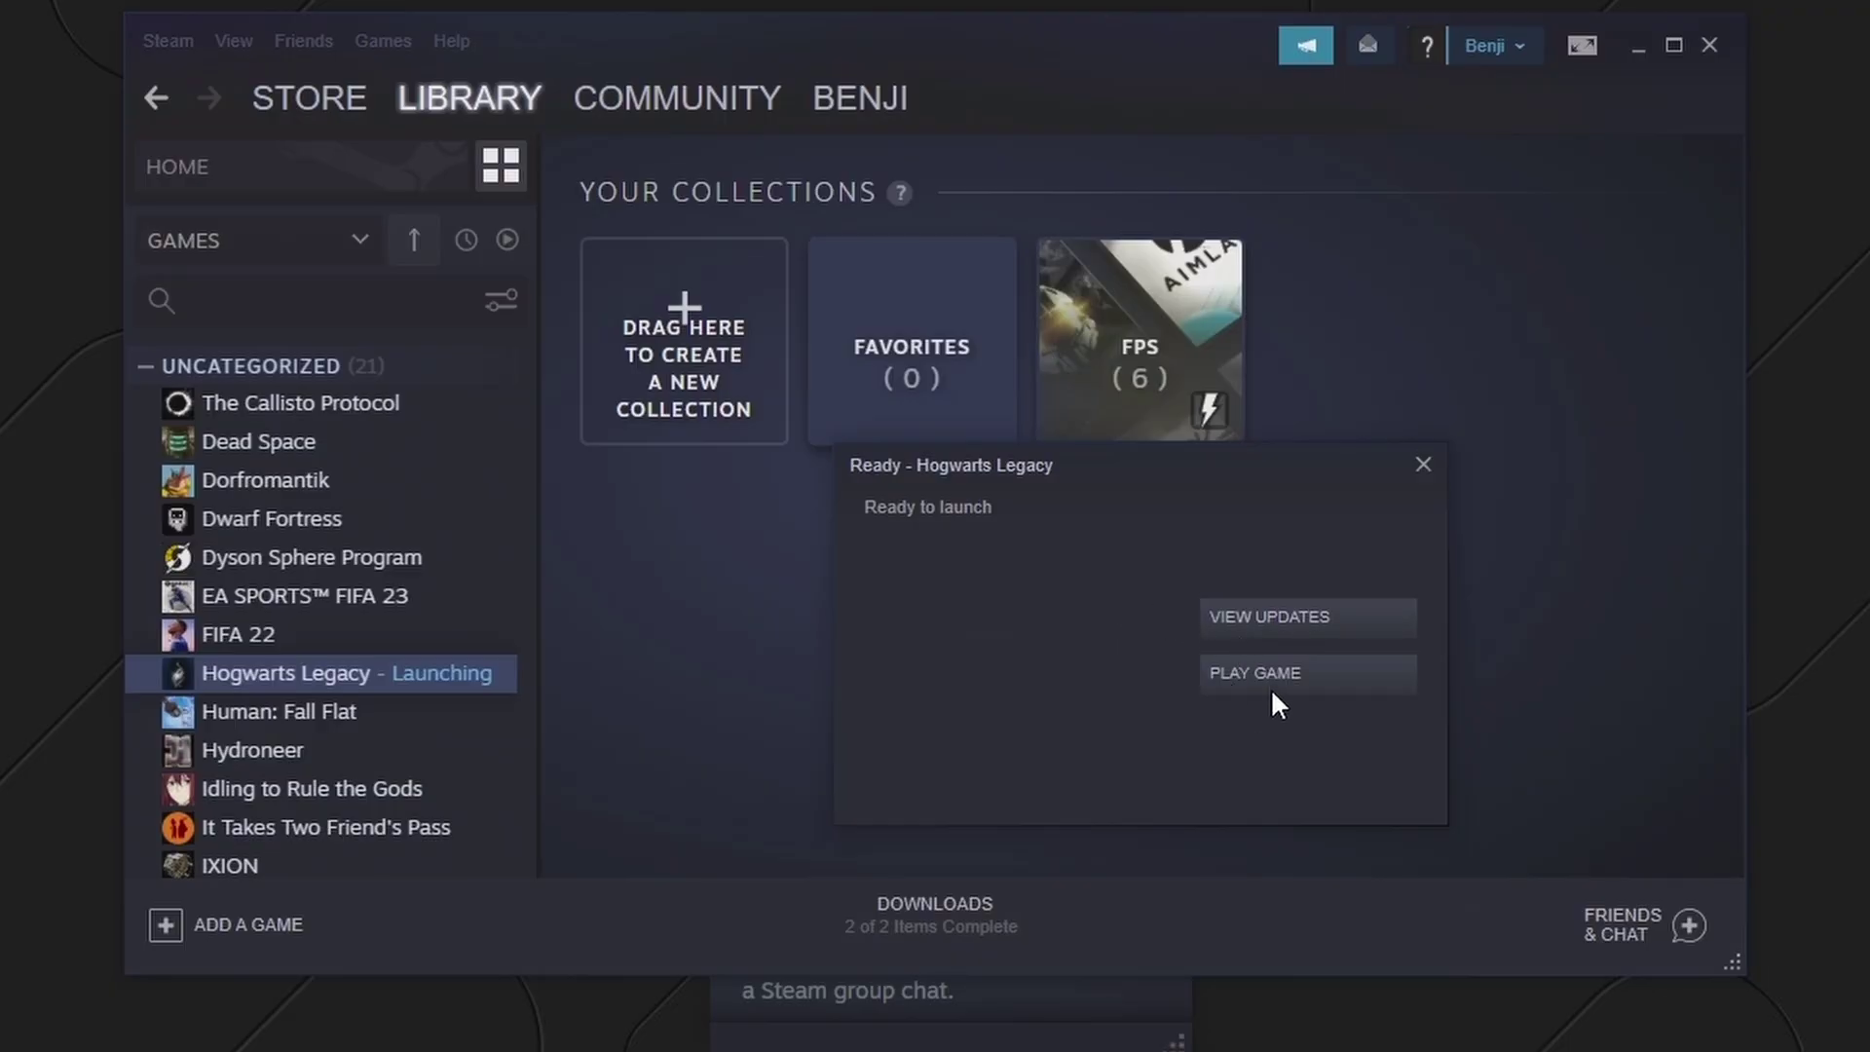
pyautogui.click(1270, 675)
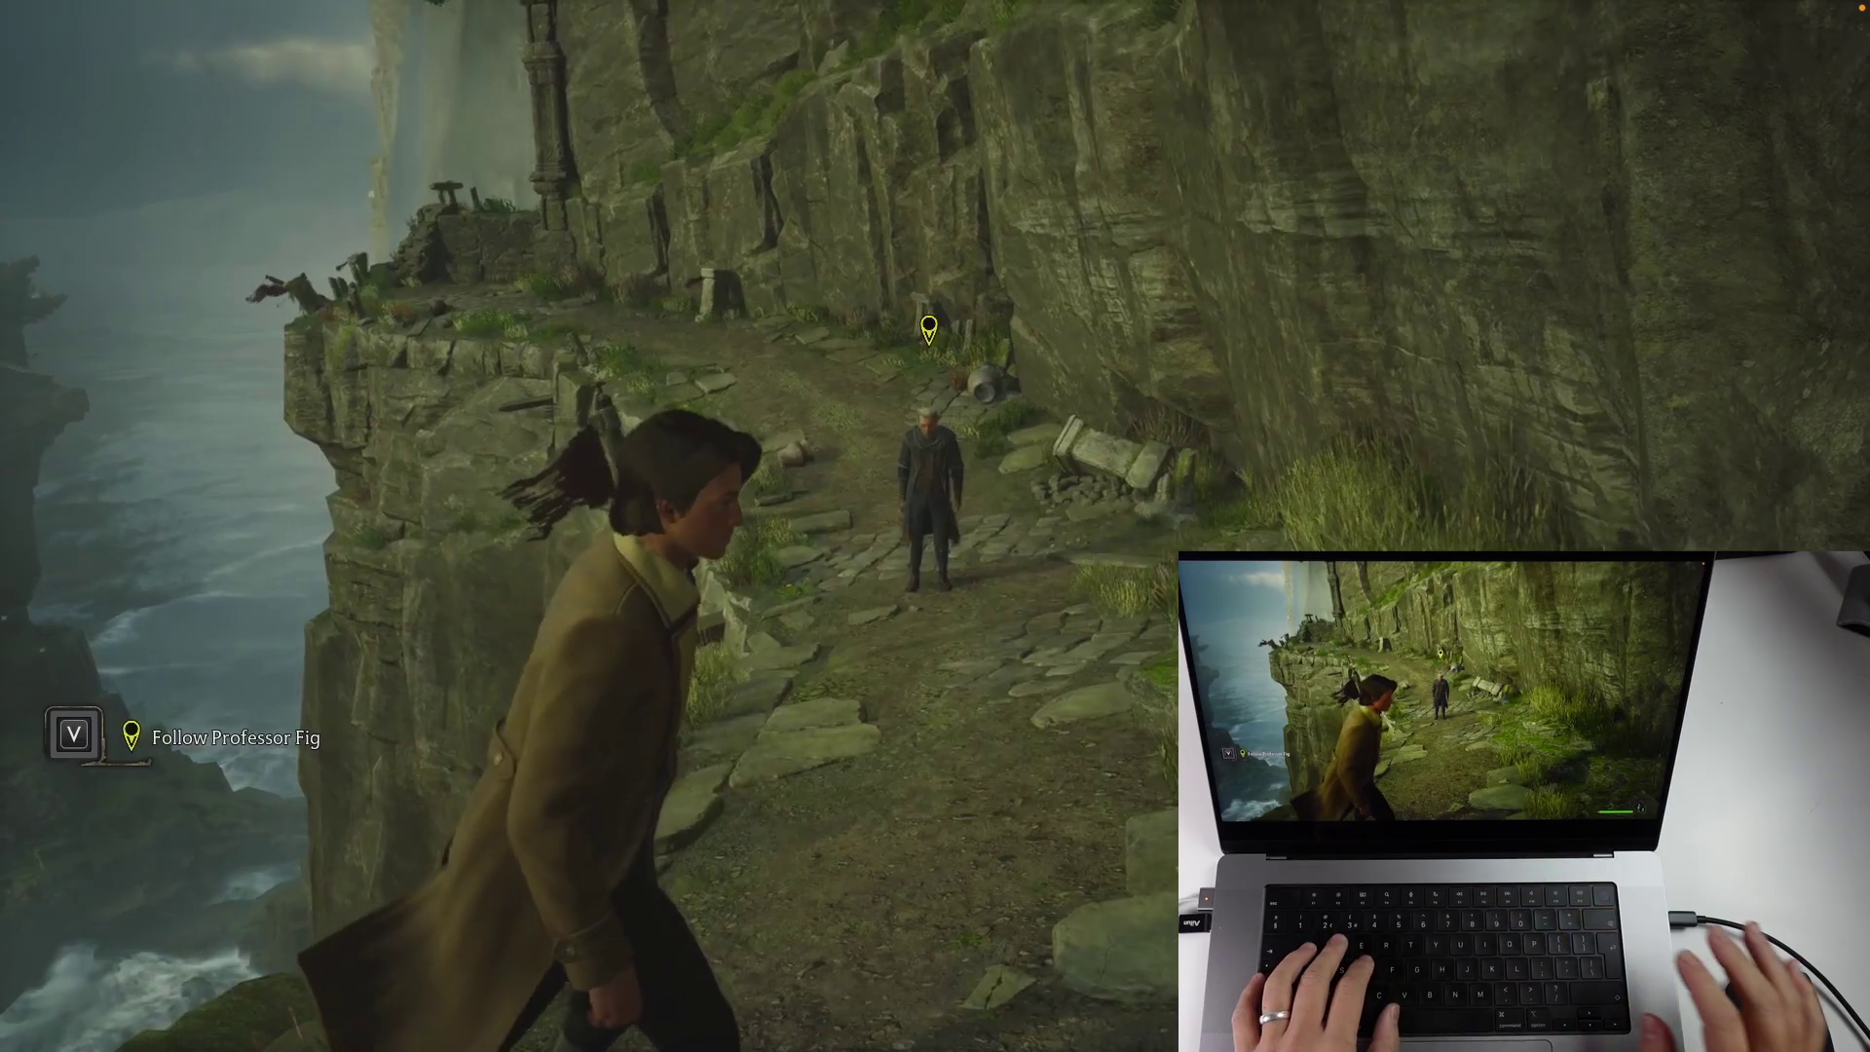
pyautogui.press('w')
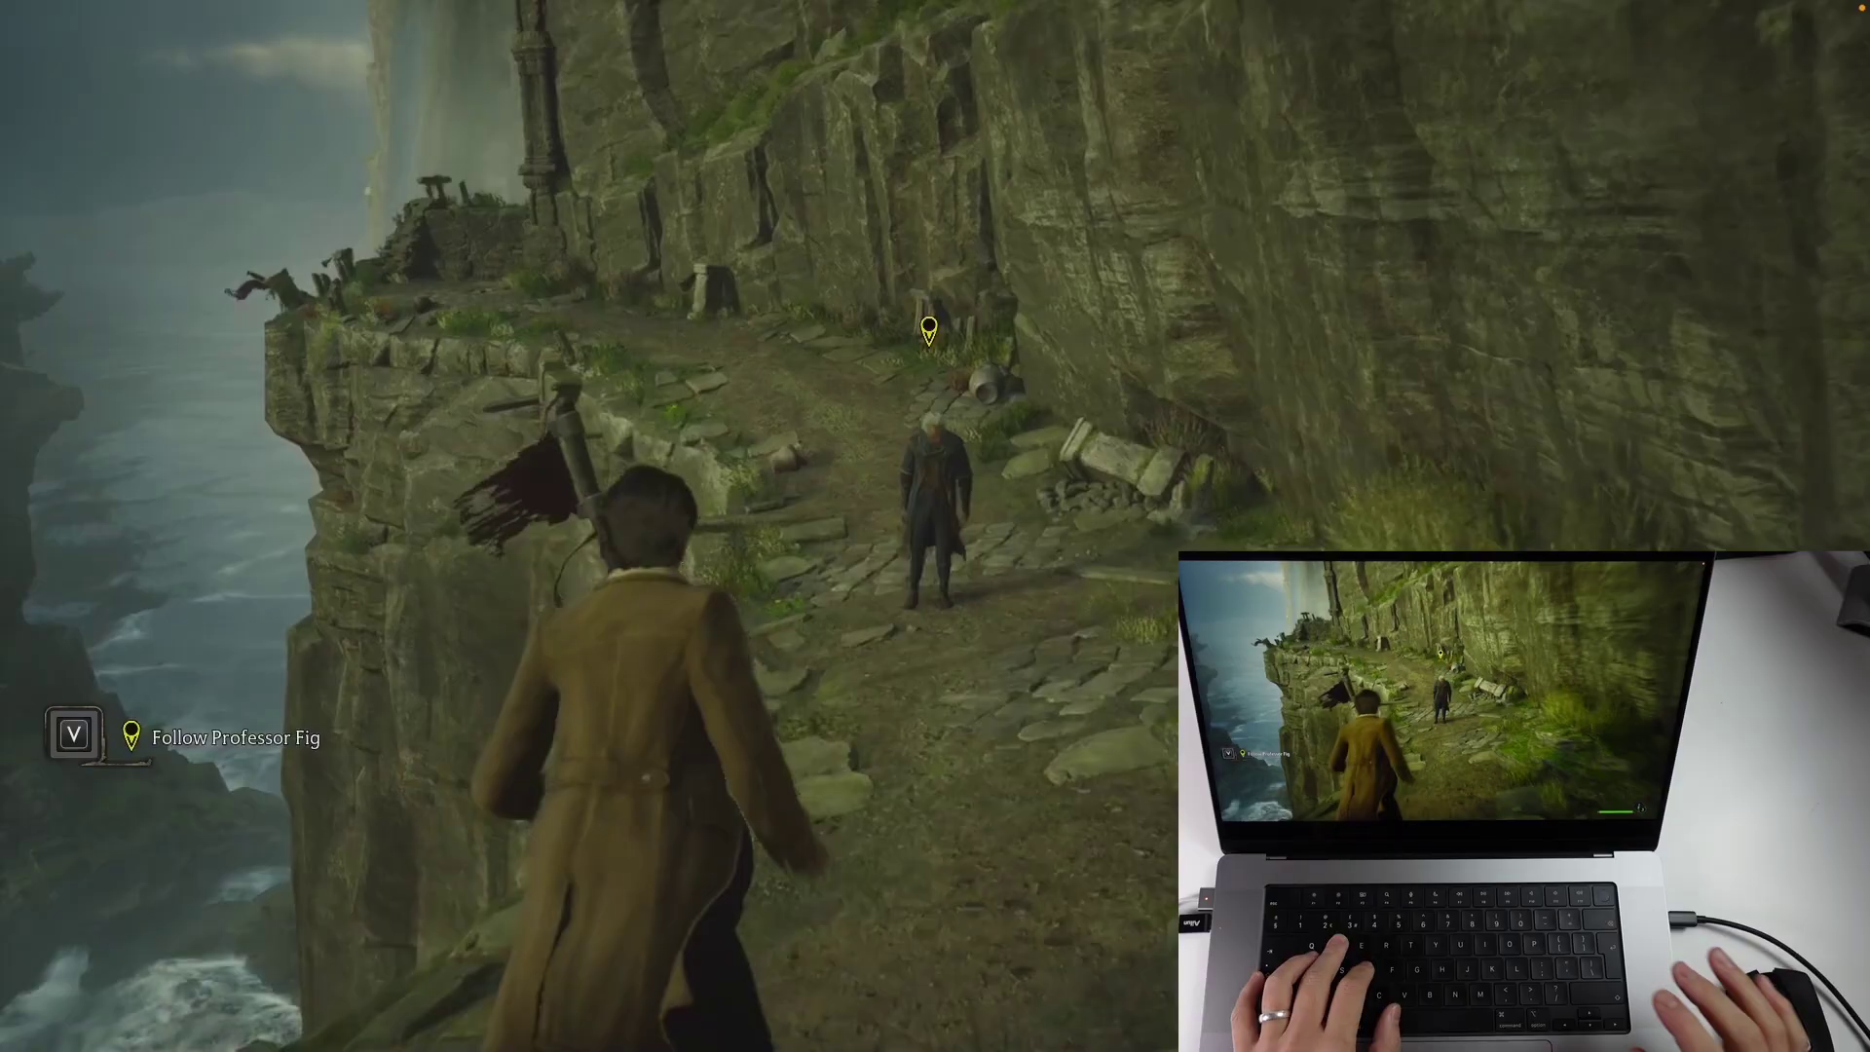
pyautogui.press('a')
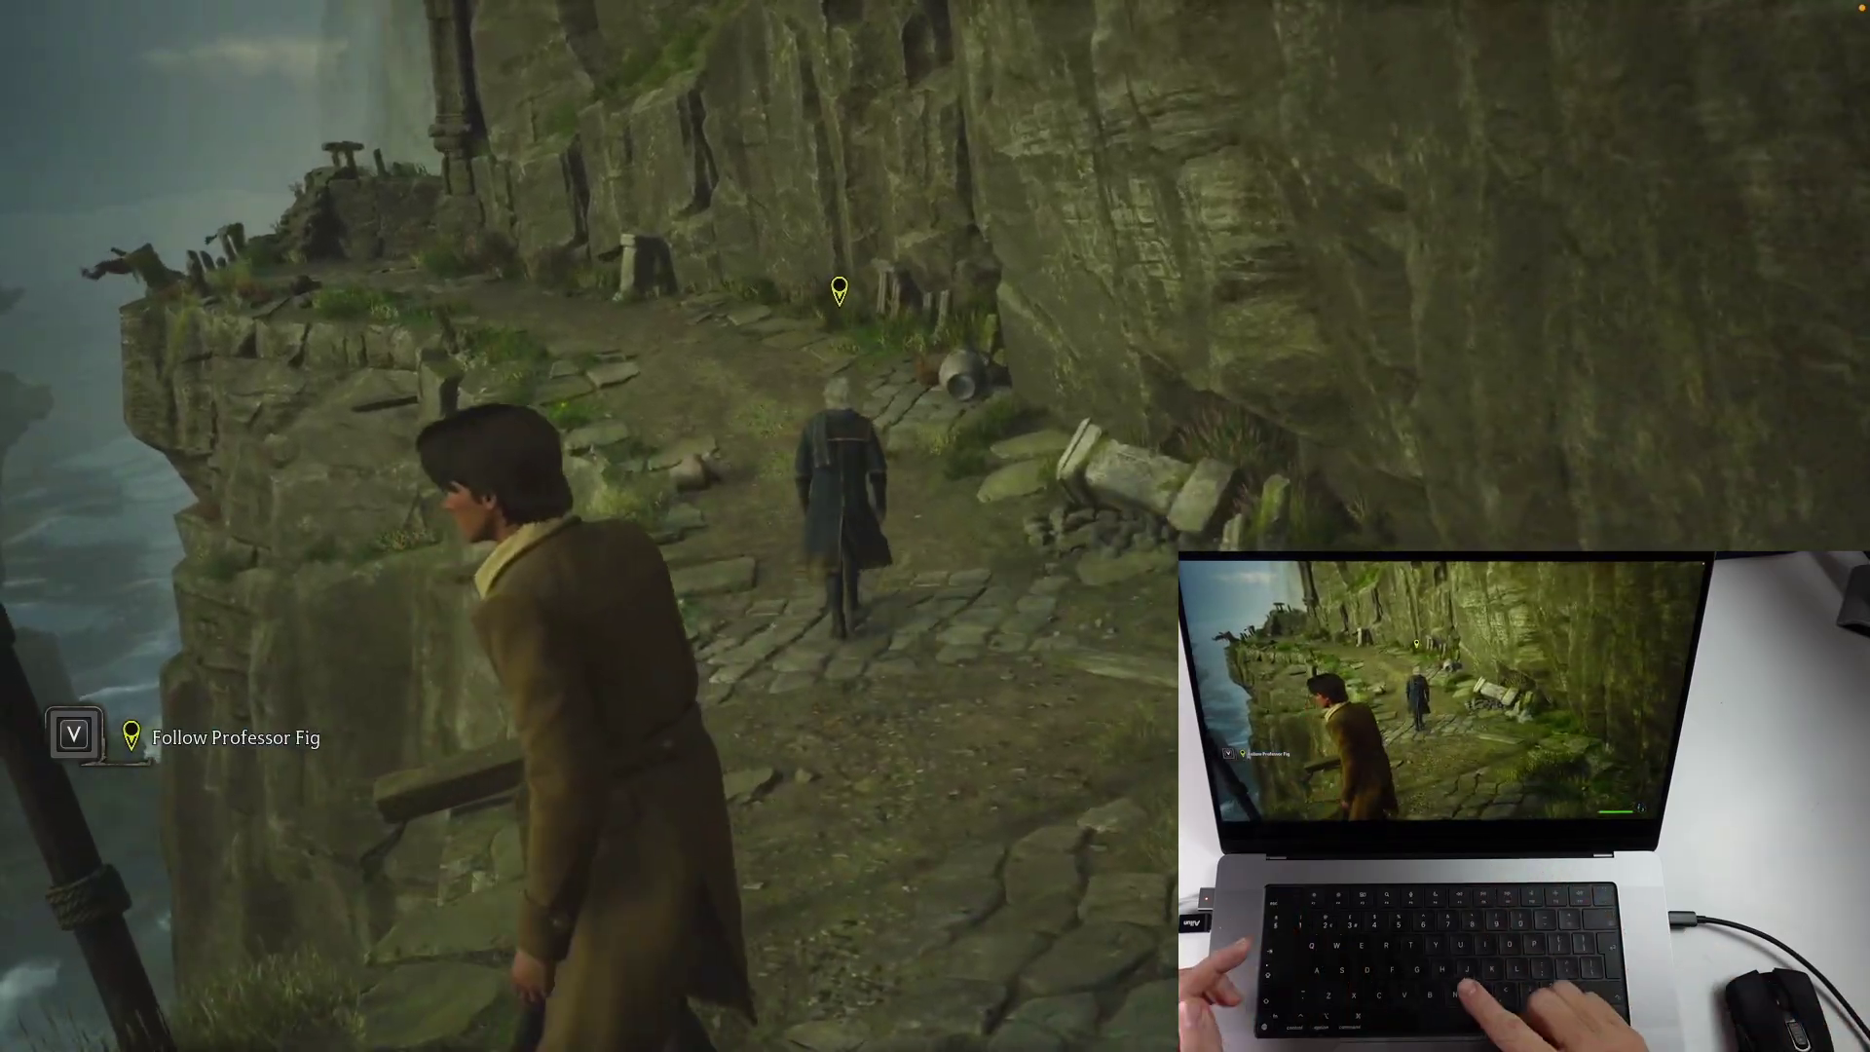
pyautogui.press('space')
pyautogui.press('space')
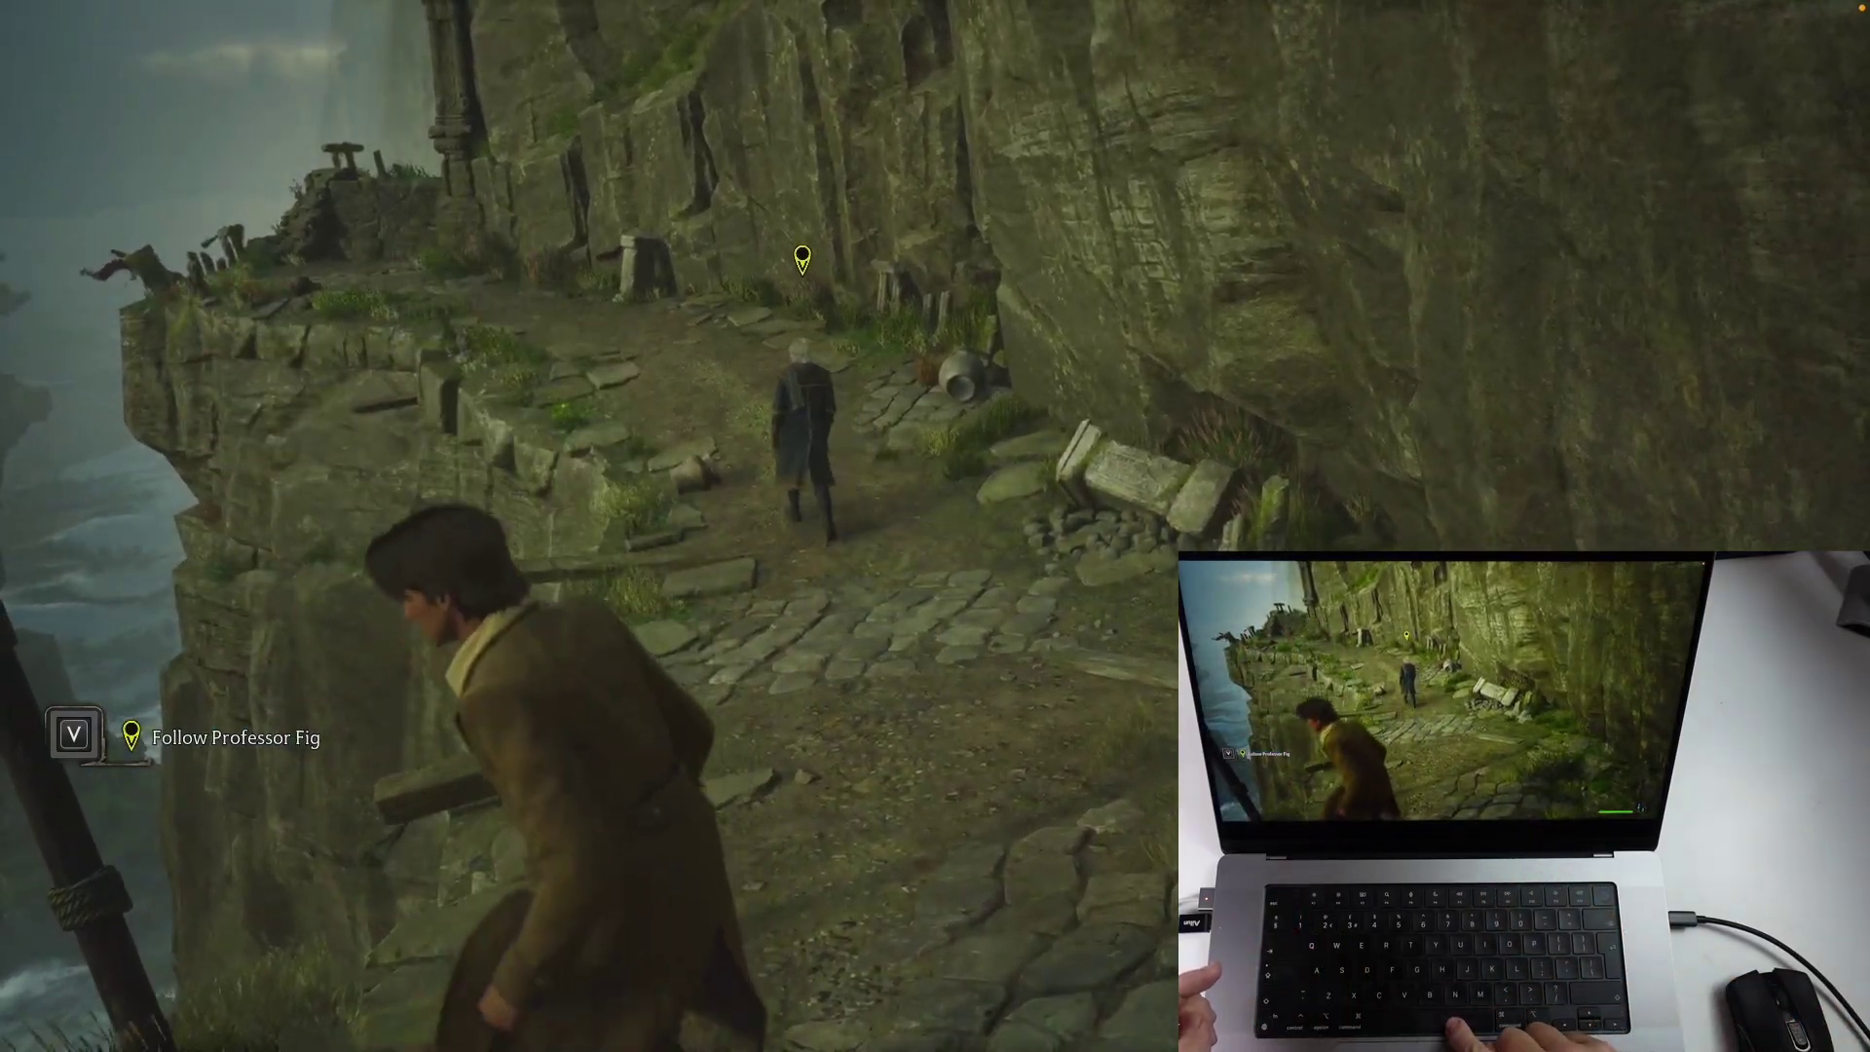
pyautogui.press('space')
pyautogui.press('space')
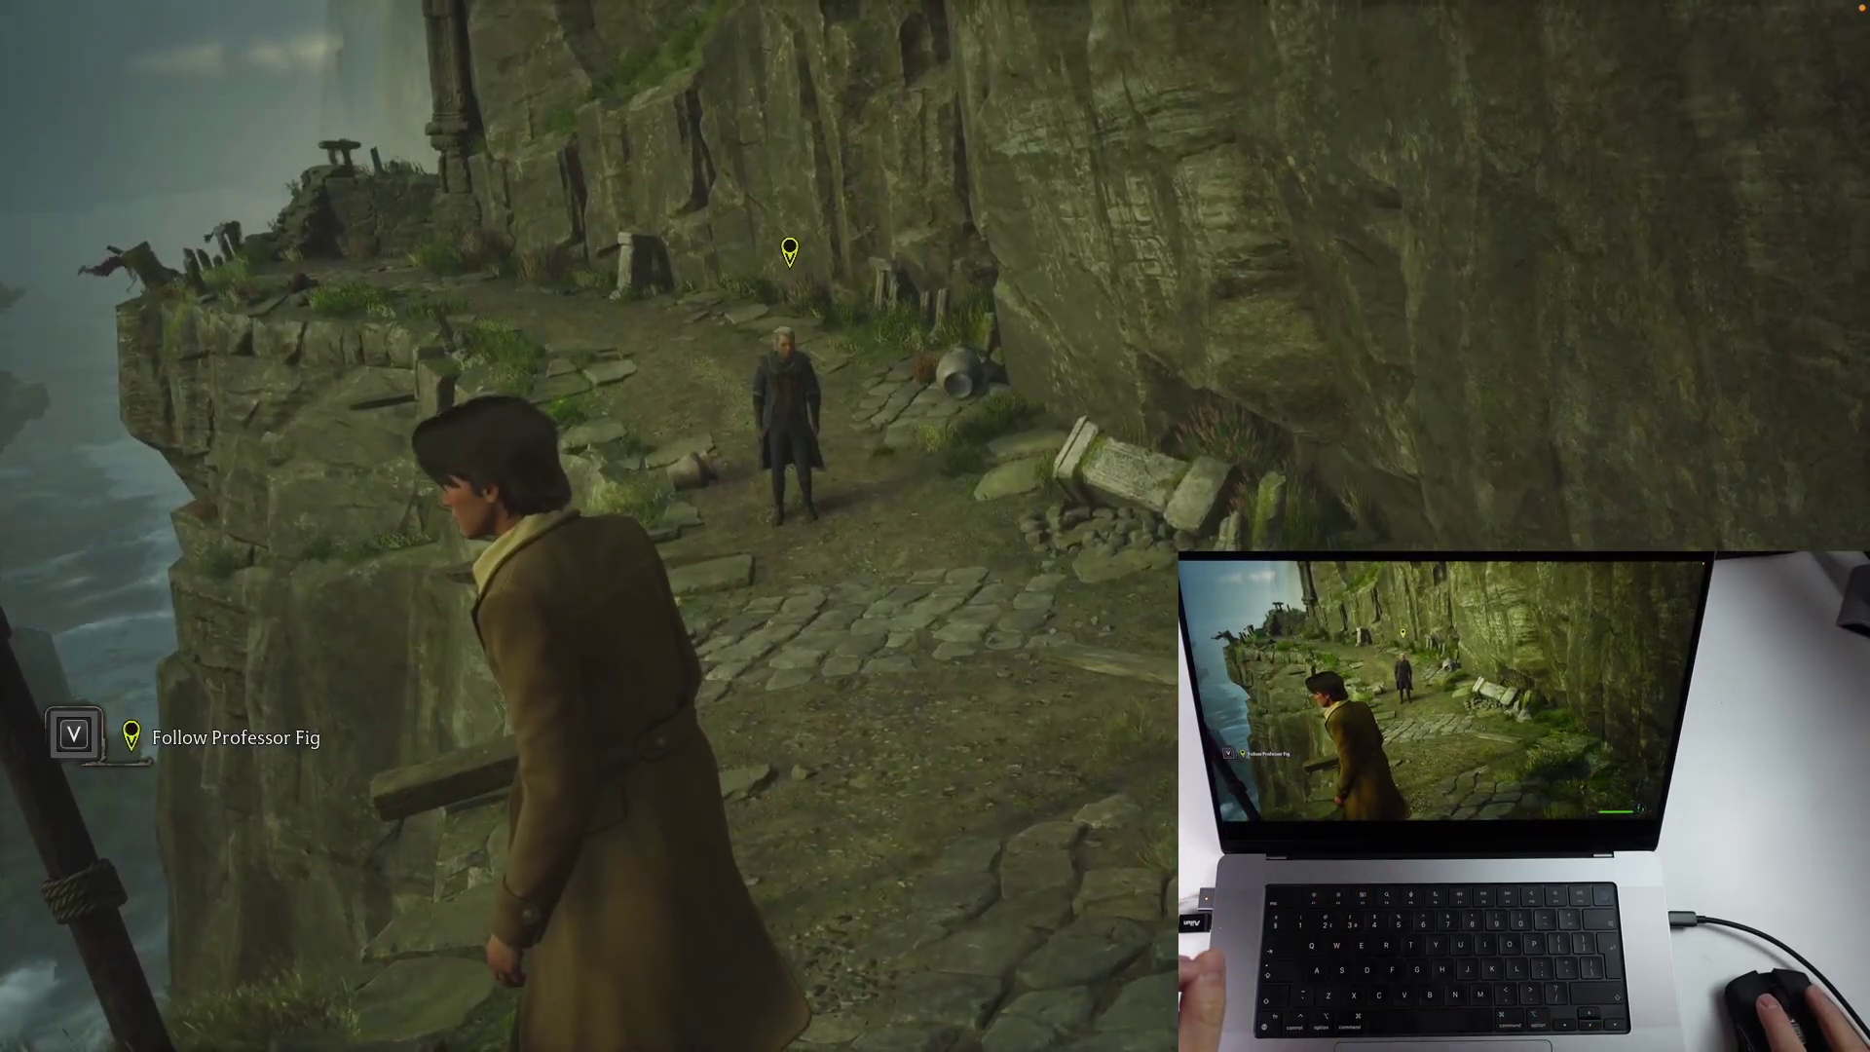
pyautogui.moveTo(935, 526)
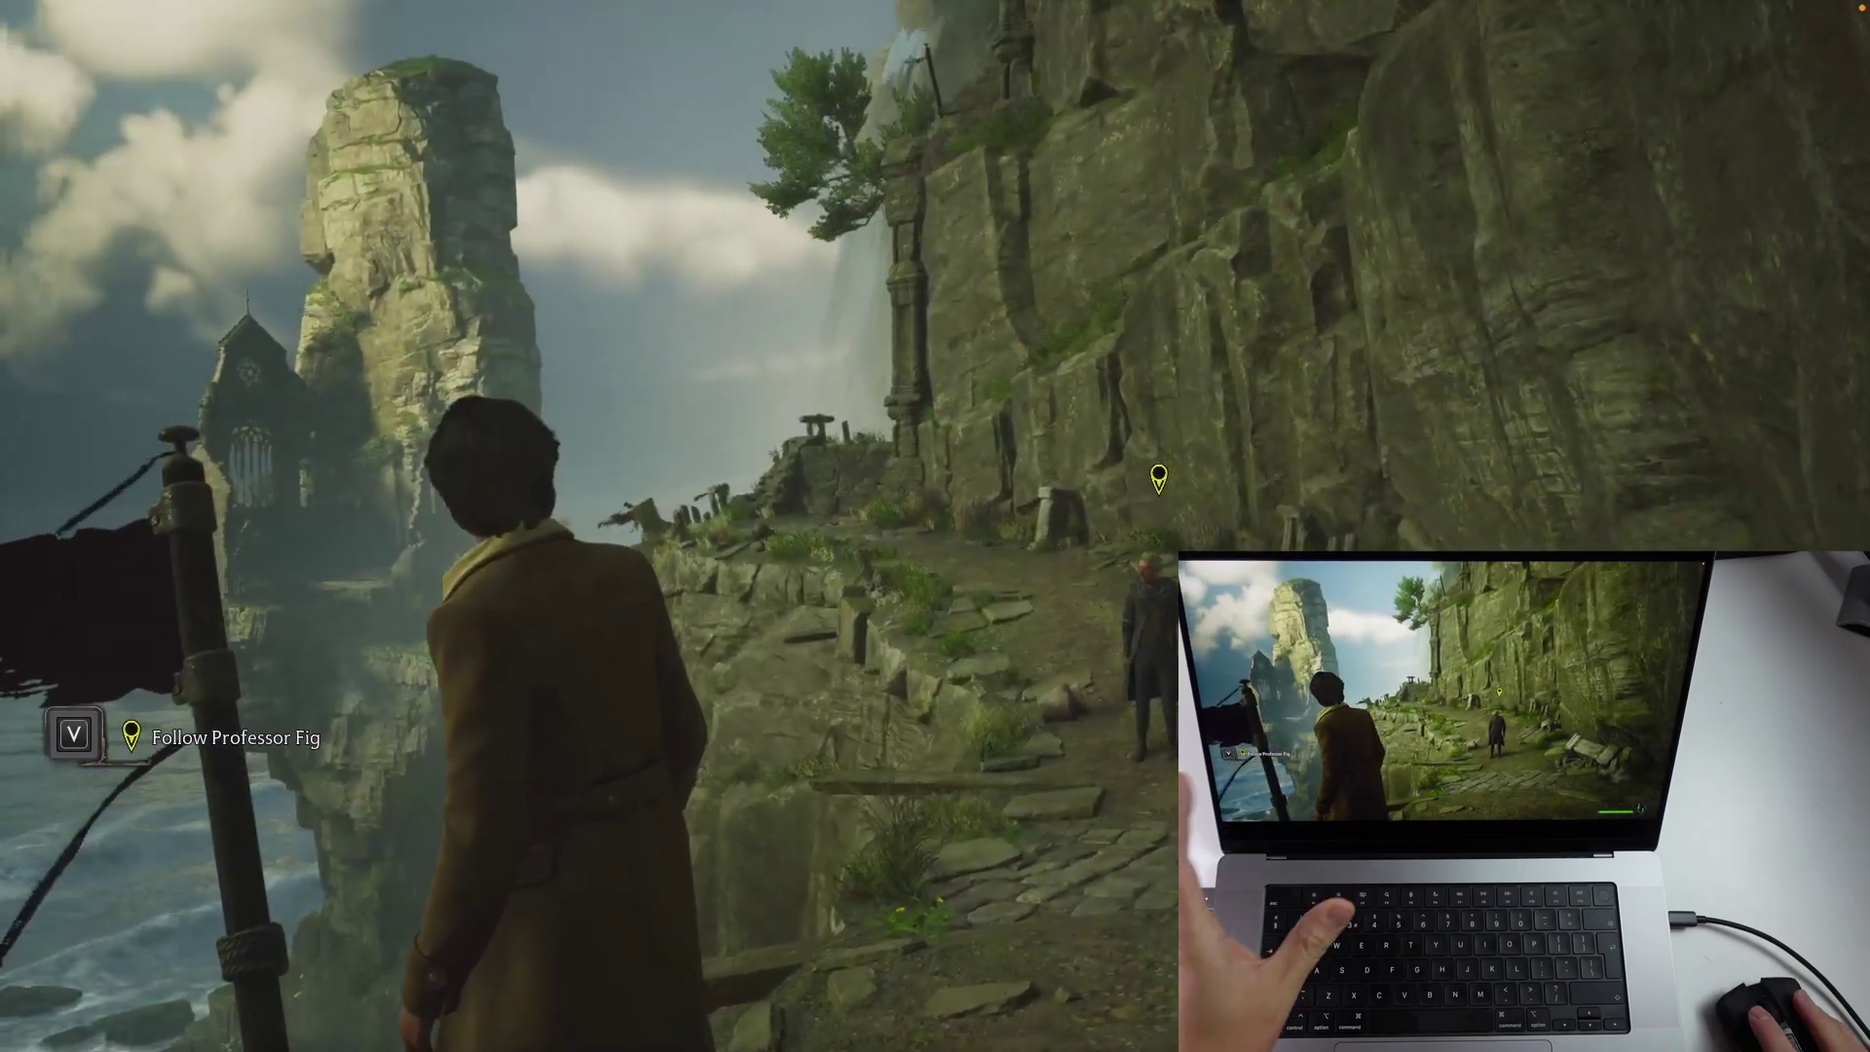
pyautogui.press('w')
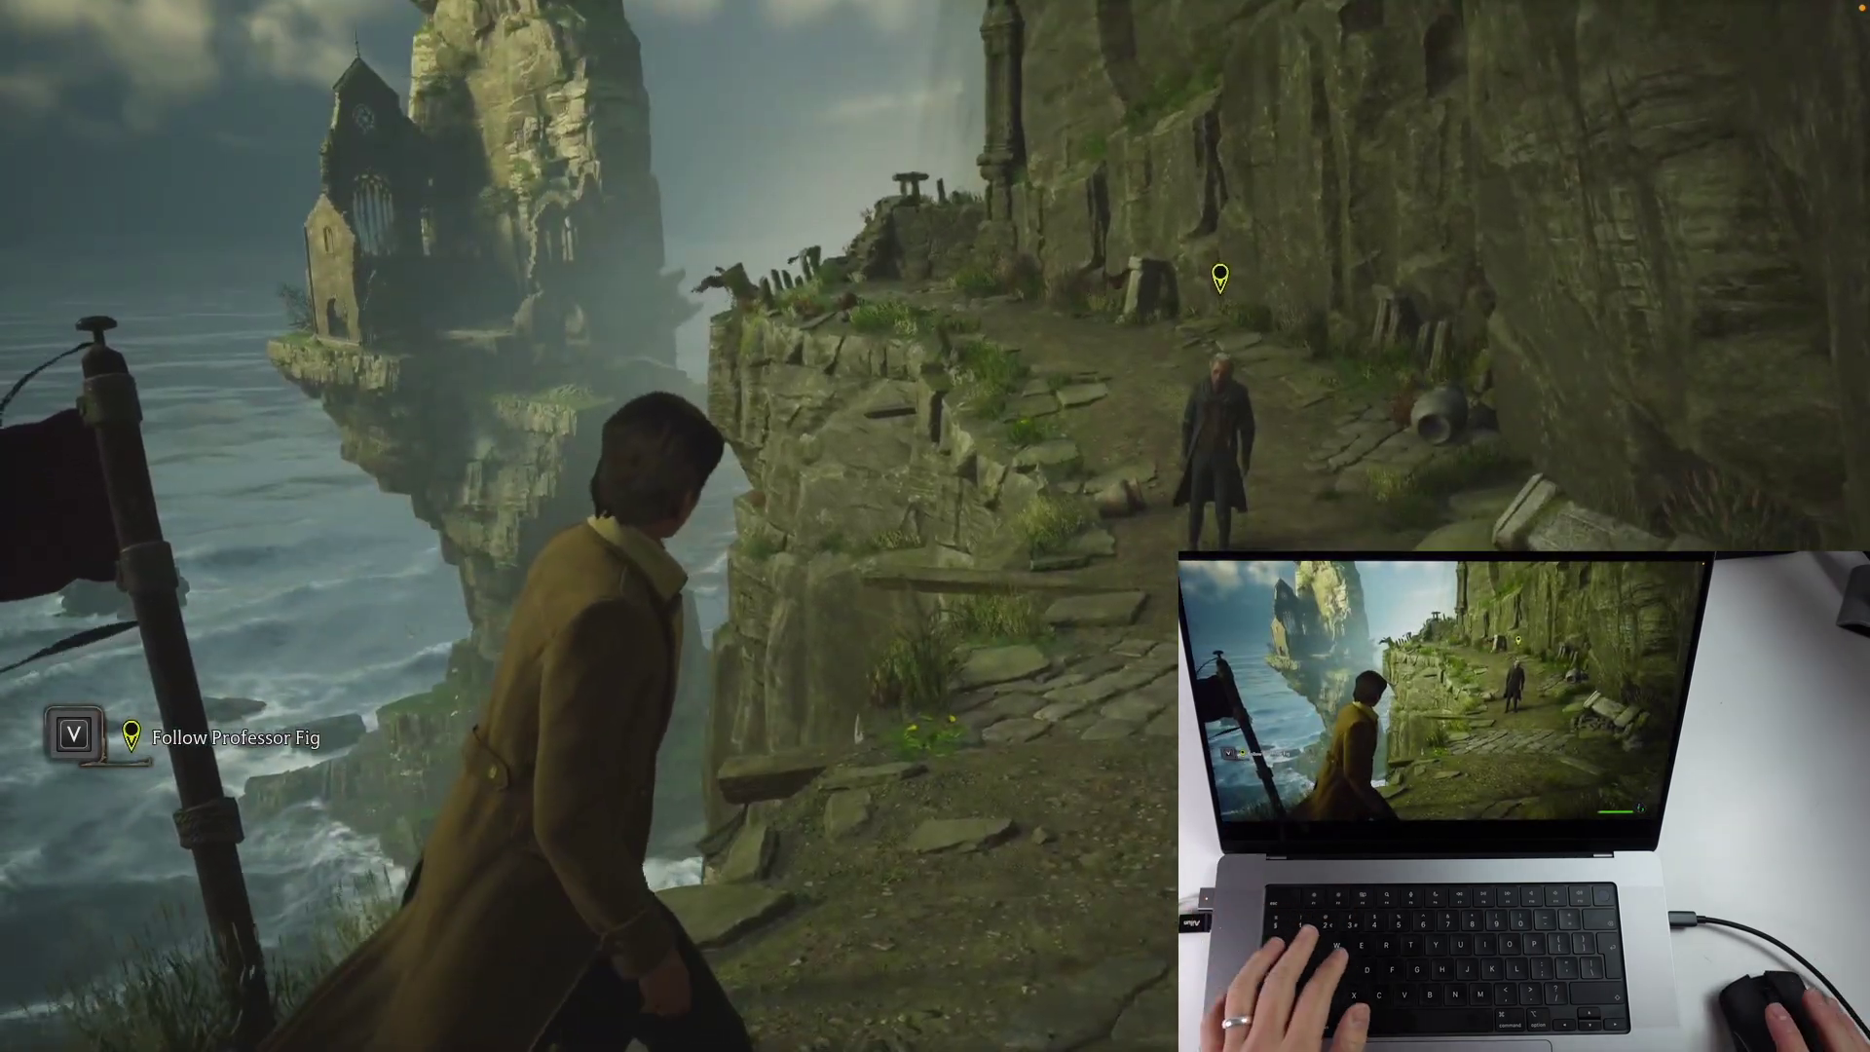
pyautogui.press('w')
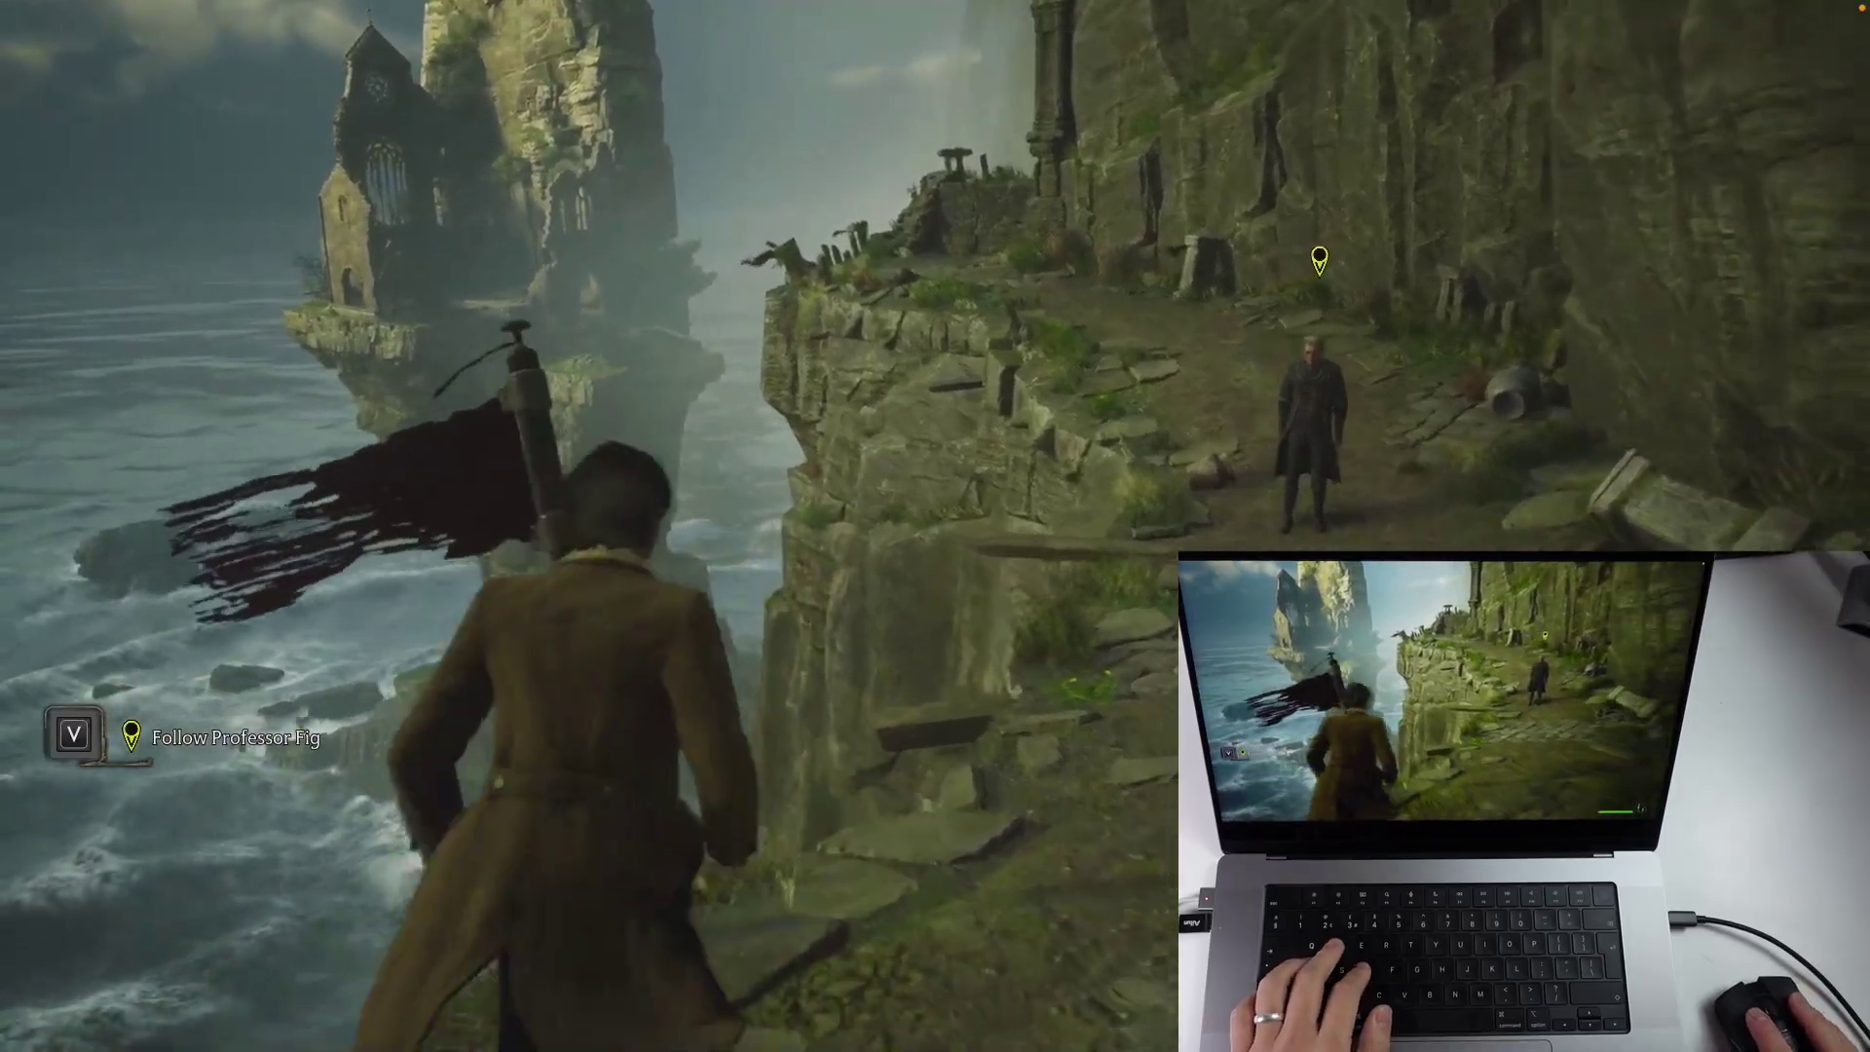
pyautogui.press('w')
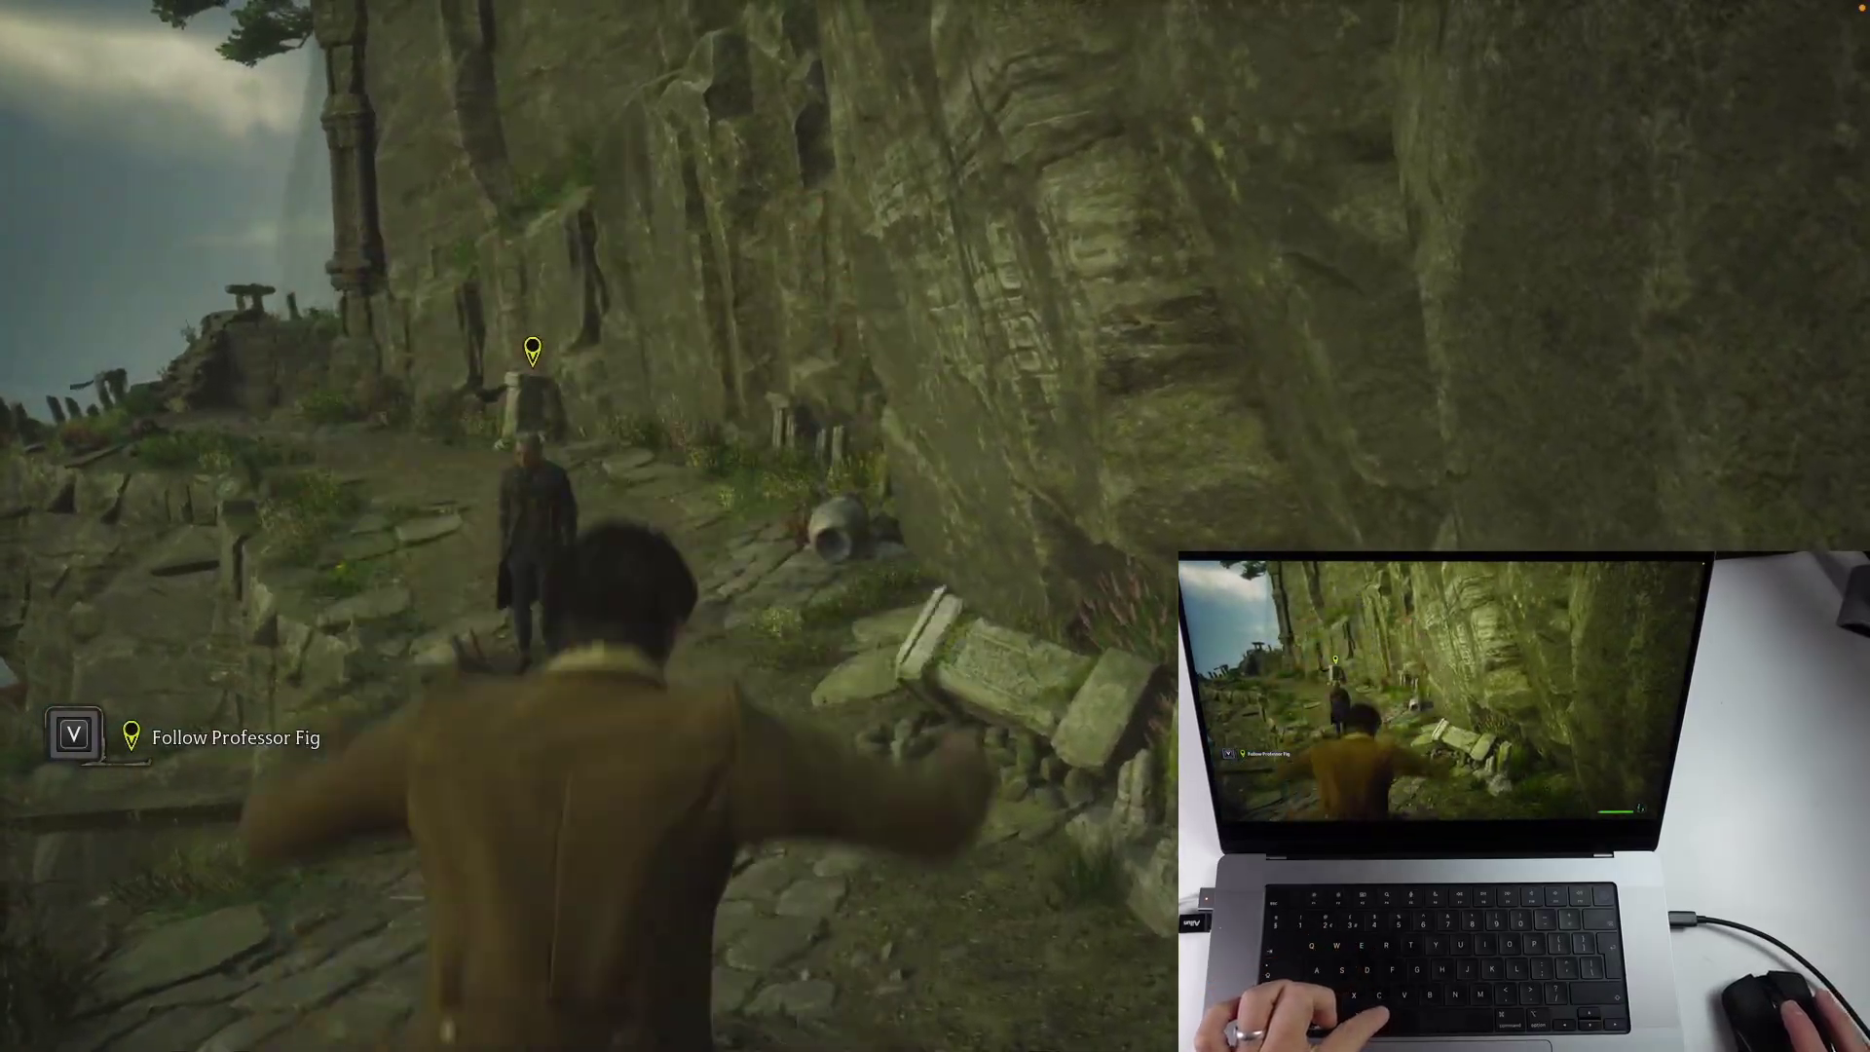
pyautogui.press('space')
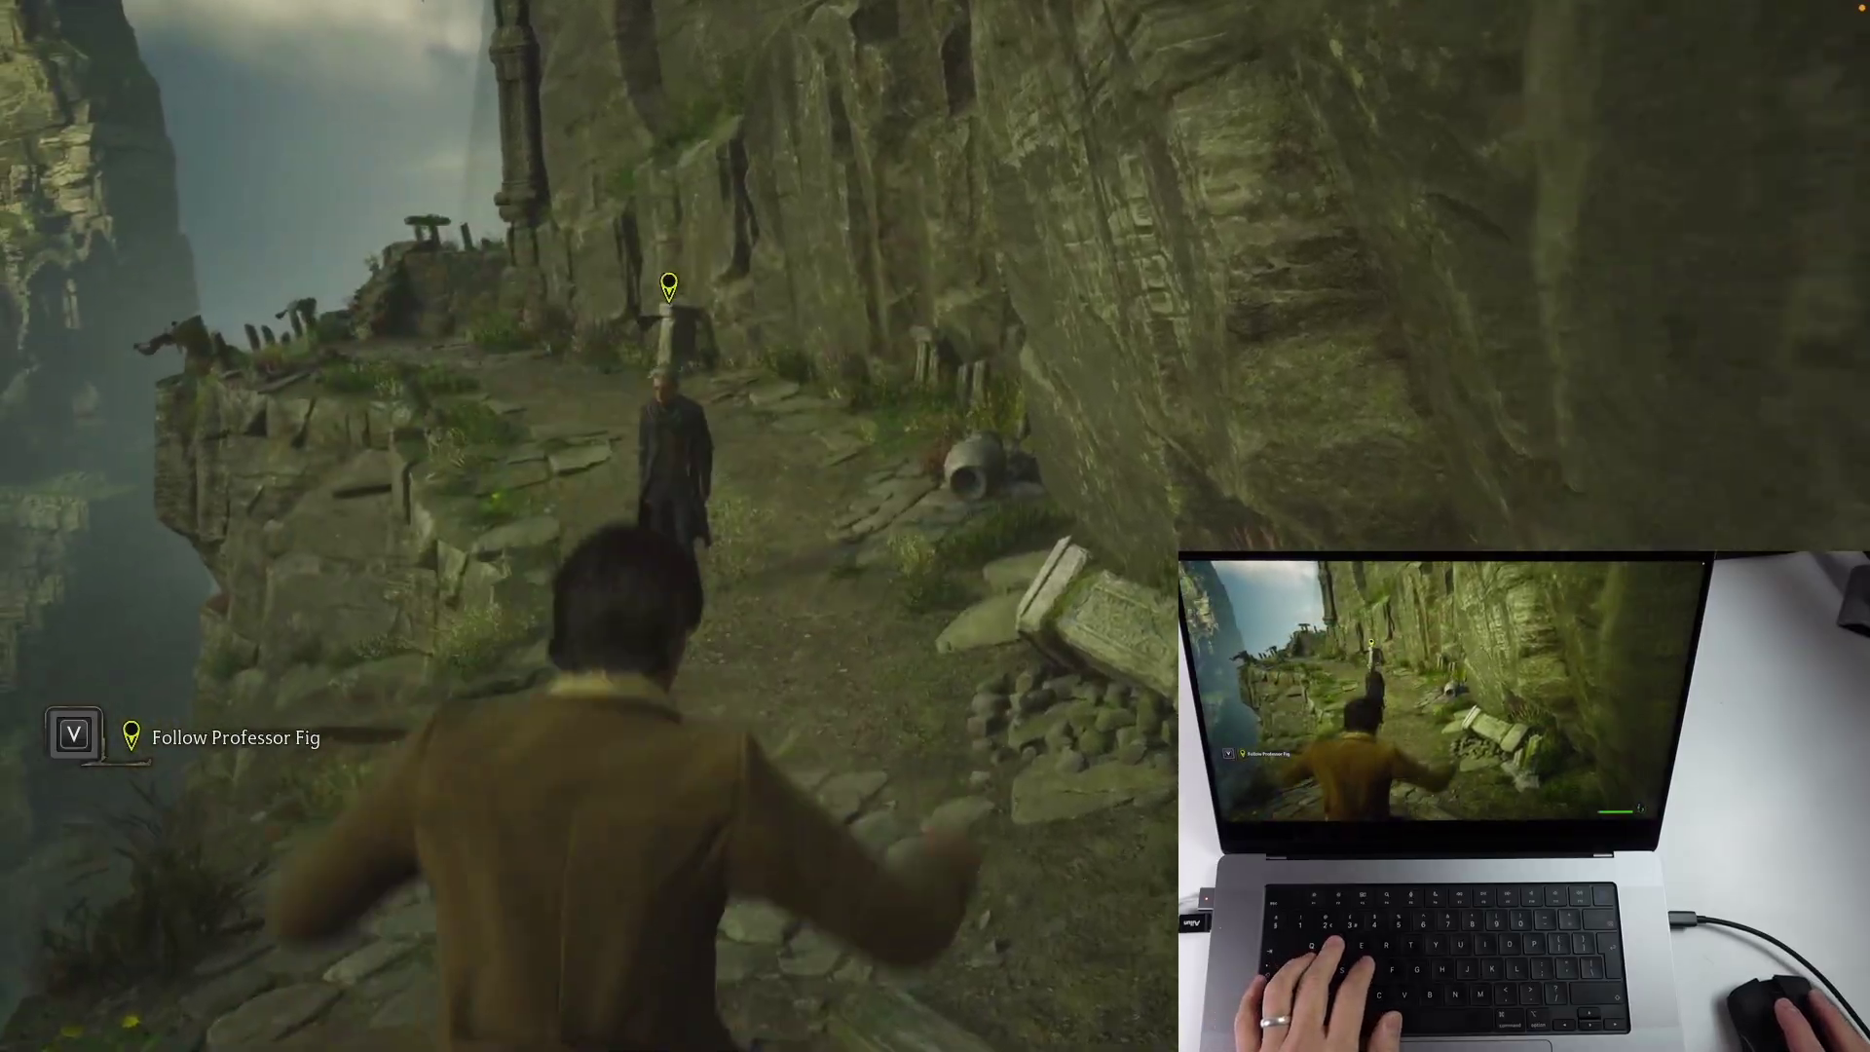
pyautogui.press('w')
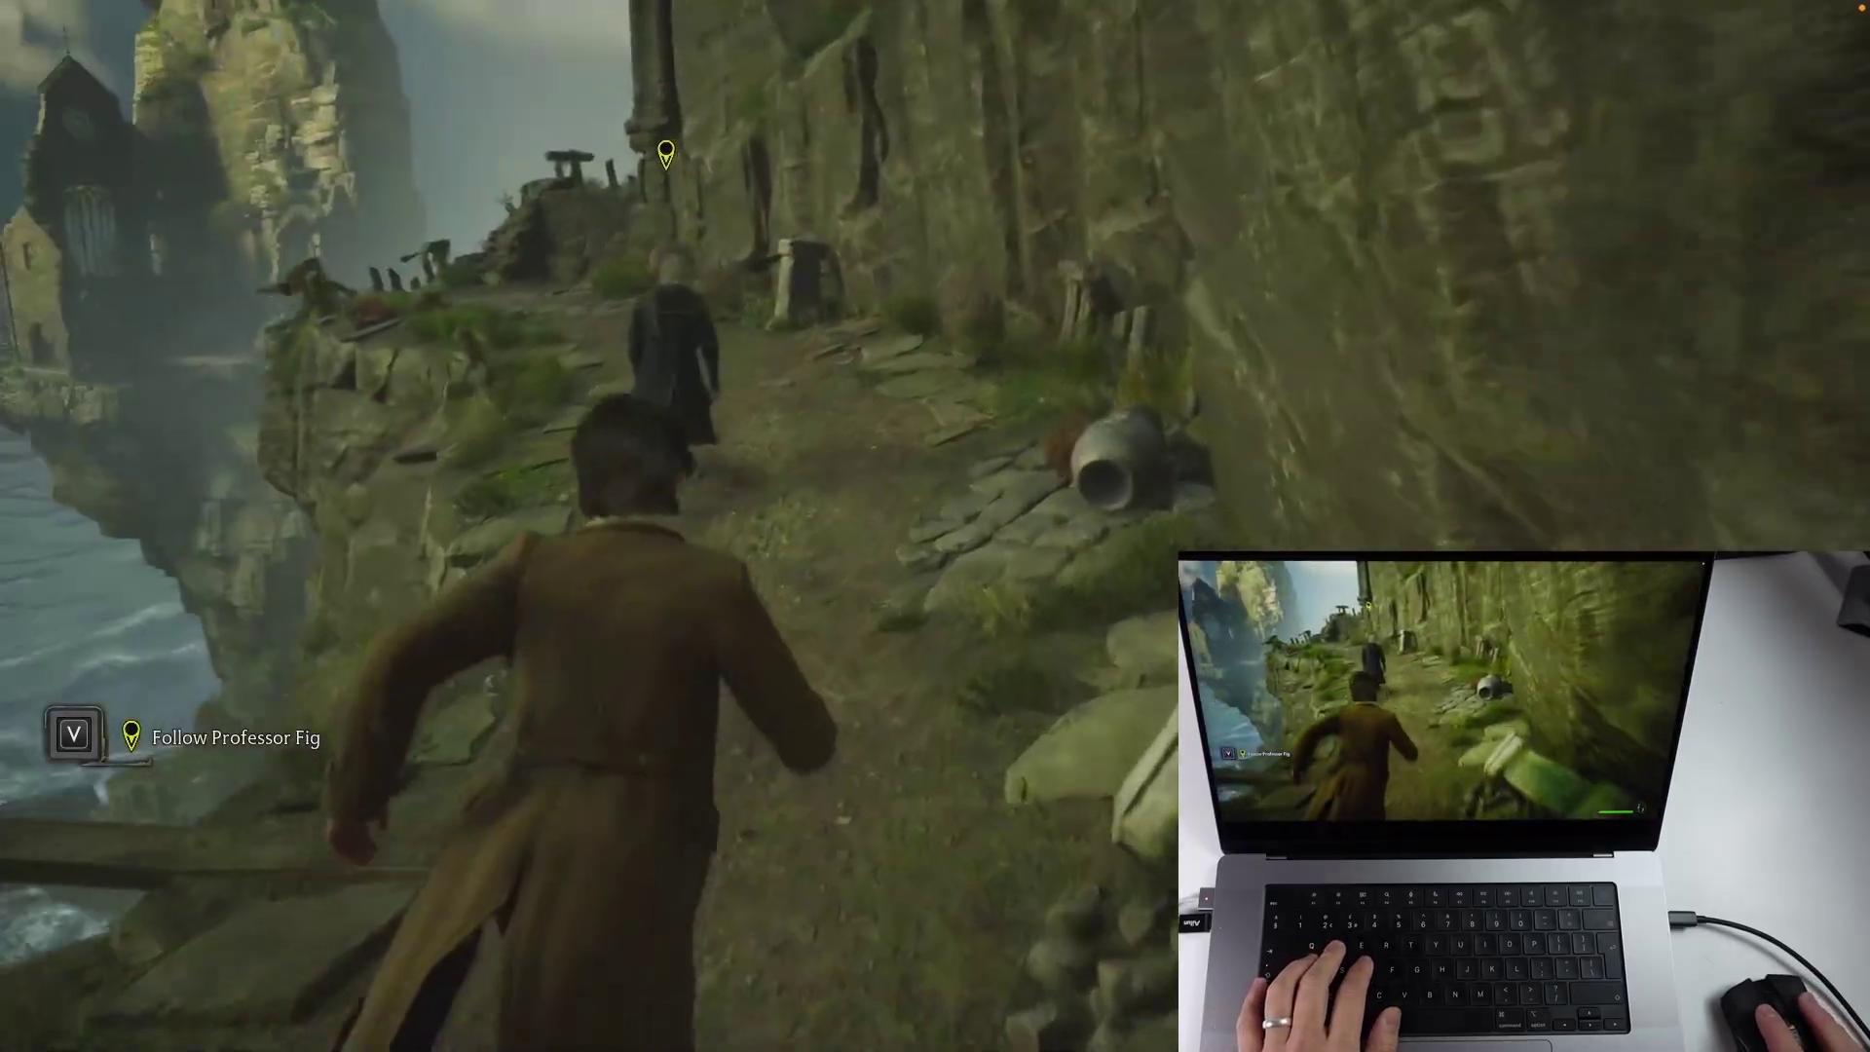